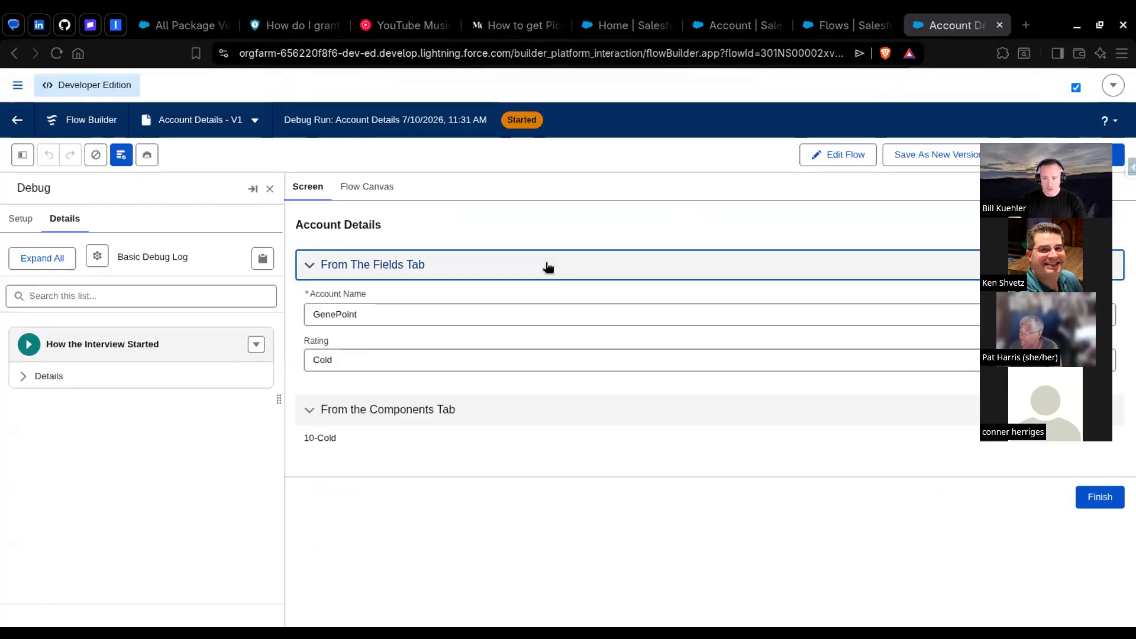
Step: Return to editing the Account Details flow and inspect the settings of its recordId variable without changing them
left_click(827, 156)
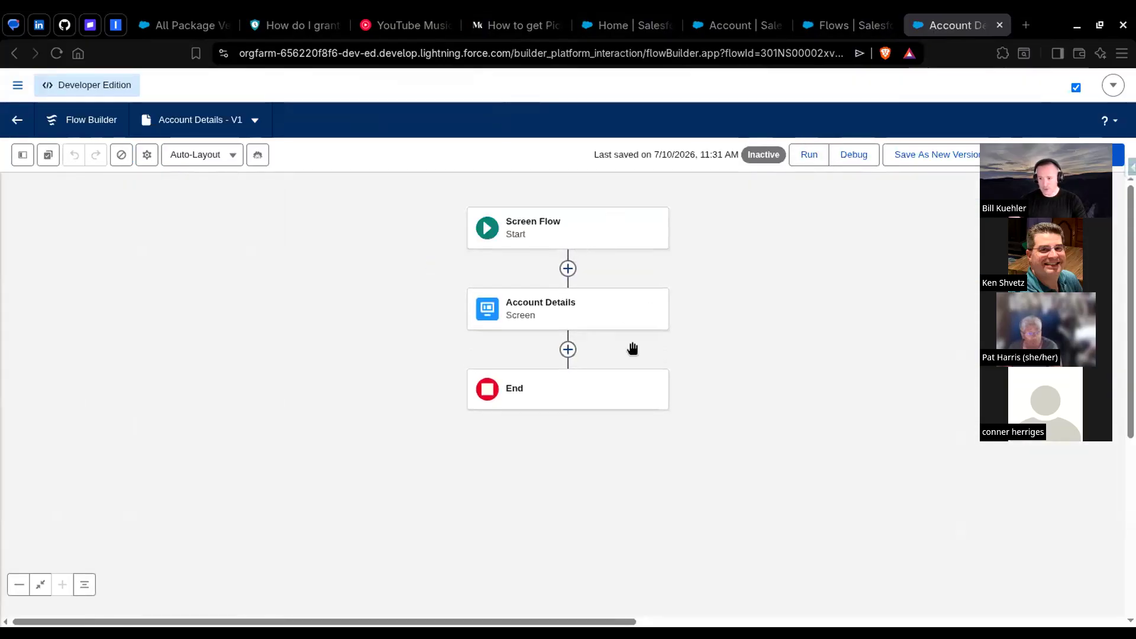
left_click(23, 156)
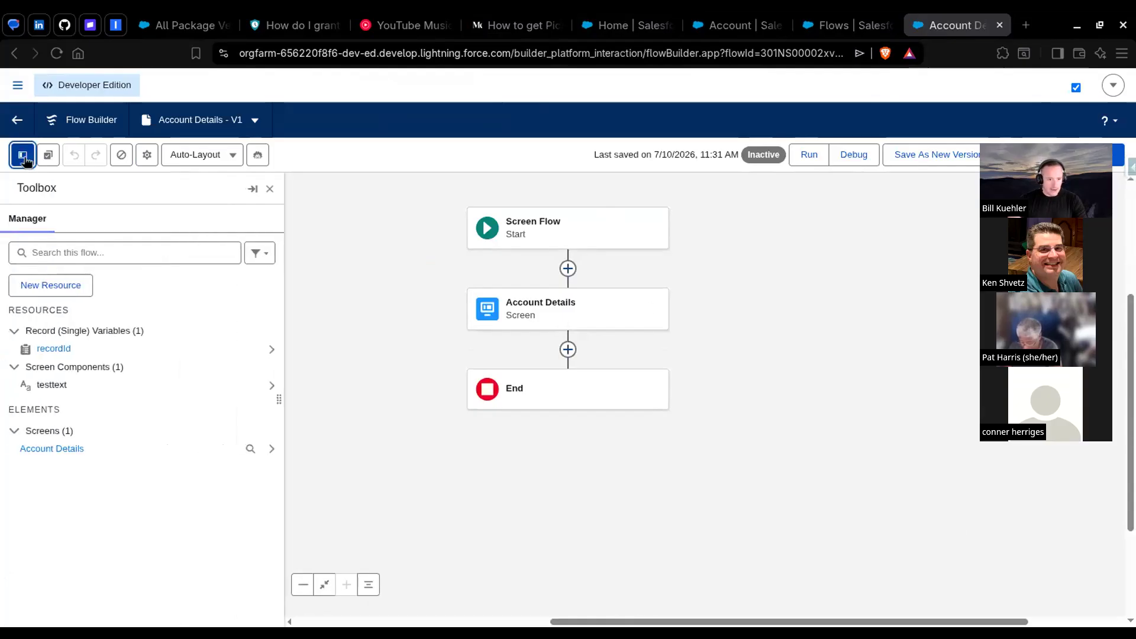
left_click(52, 350)
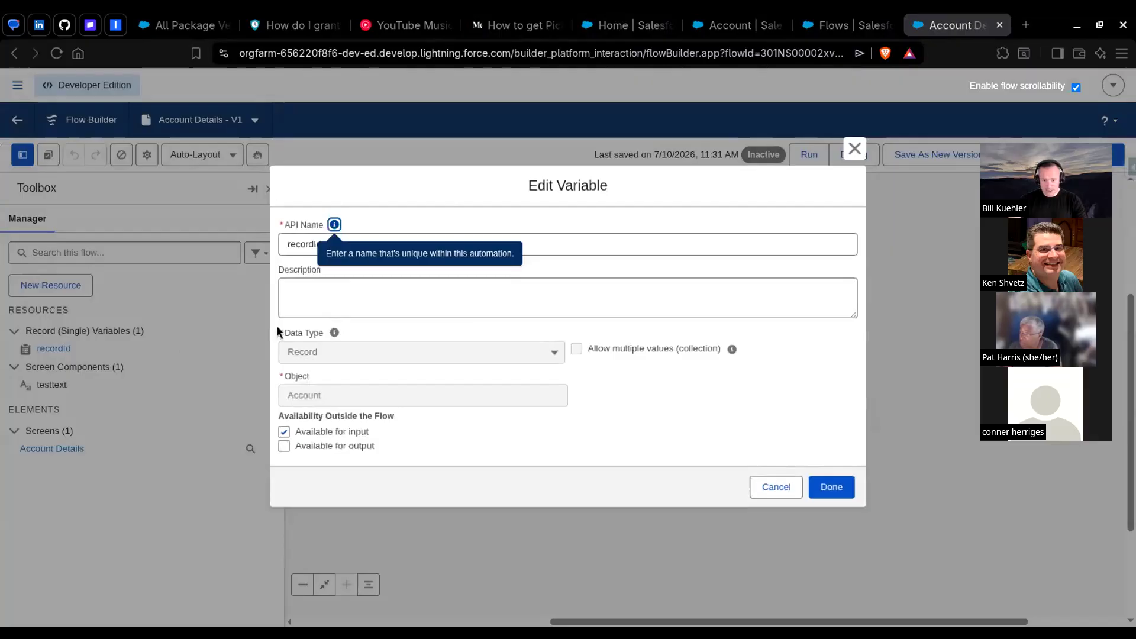
left_click(781, 490)
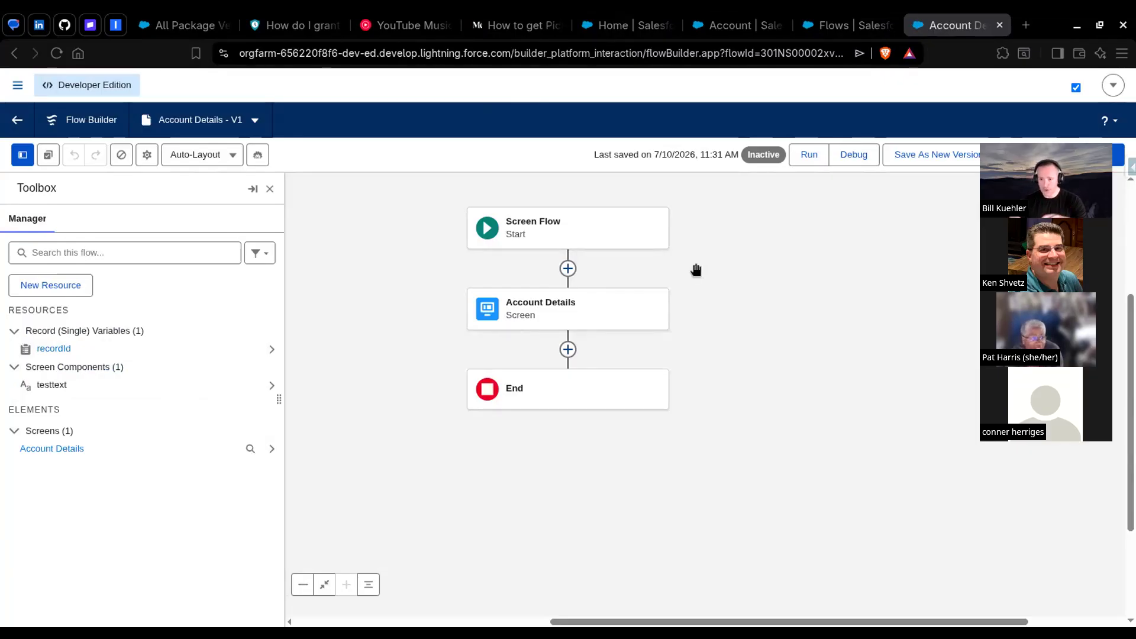
Step: Debug the flow with GenePoint as recordId, examine the rating text under From the Components Tab, and return to editing
left_click(834, 167)
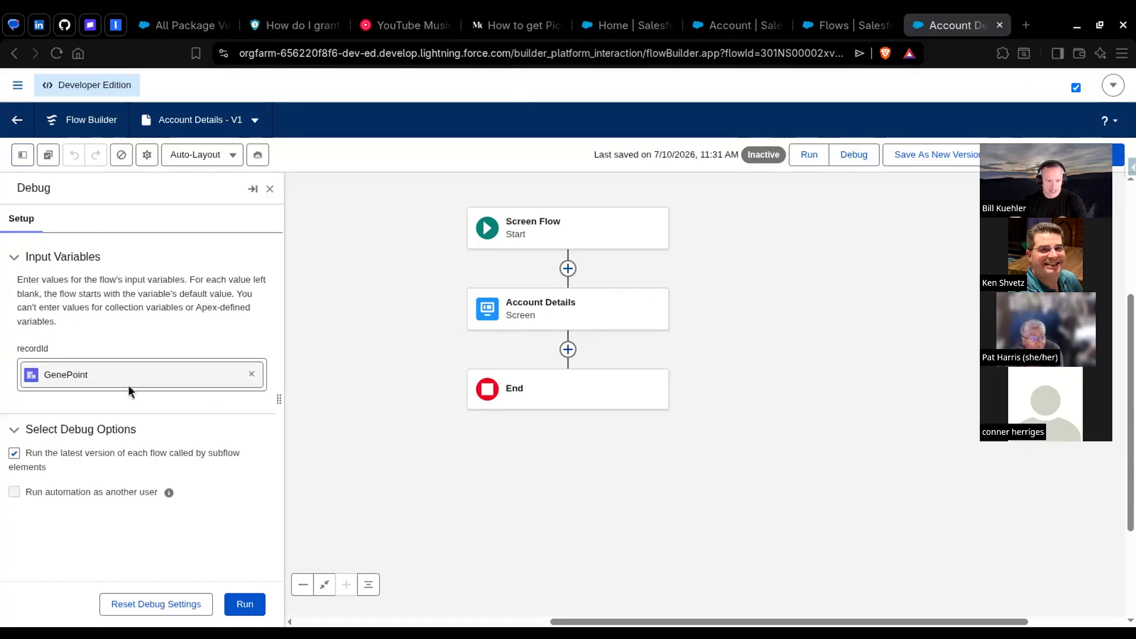
left_click(245, 603)
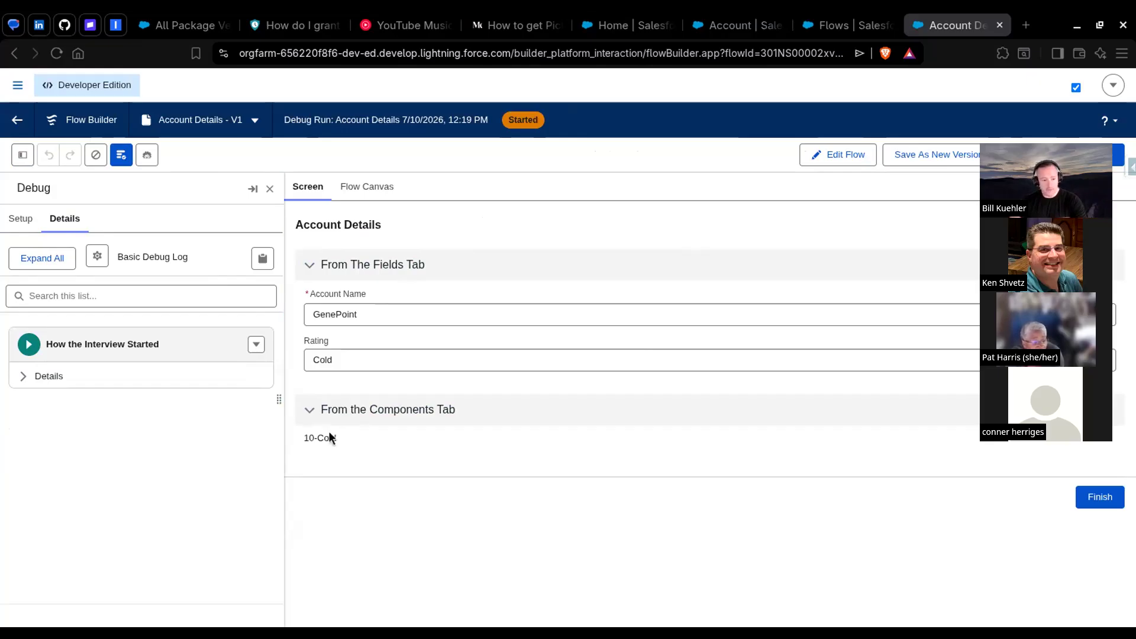
left_click_drag(305, 438, 335, 442)
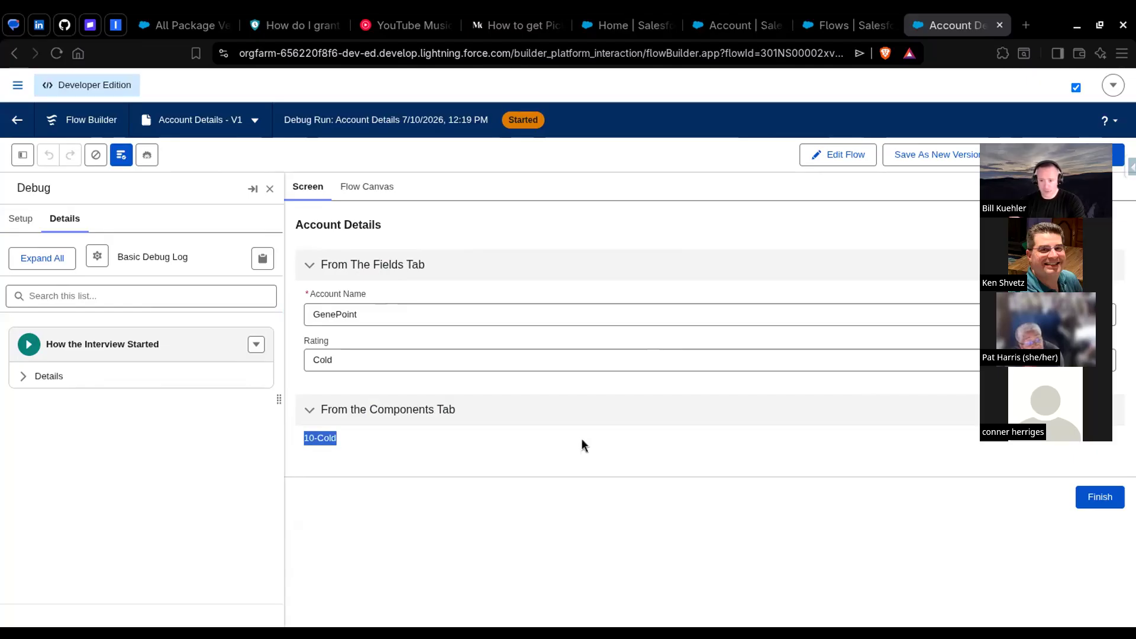
left_click(845, 157)
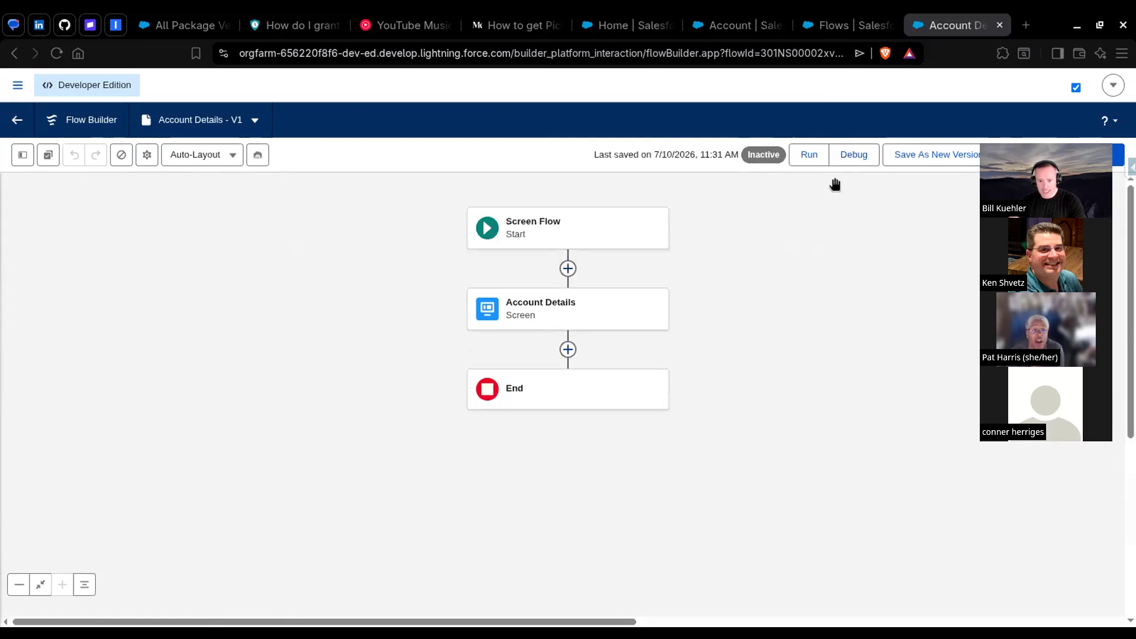
Step: Look up the Account object's Rating field in Object Manager and examine its picklist values and API names
left_click(829, 25)
left_click(182, 150)
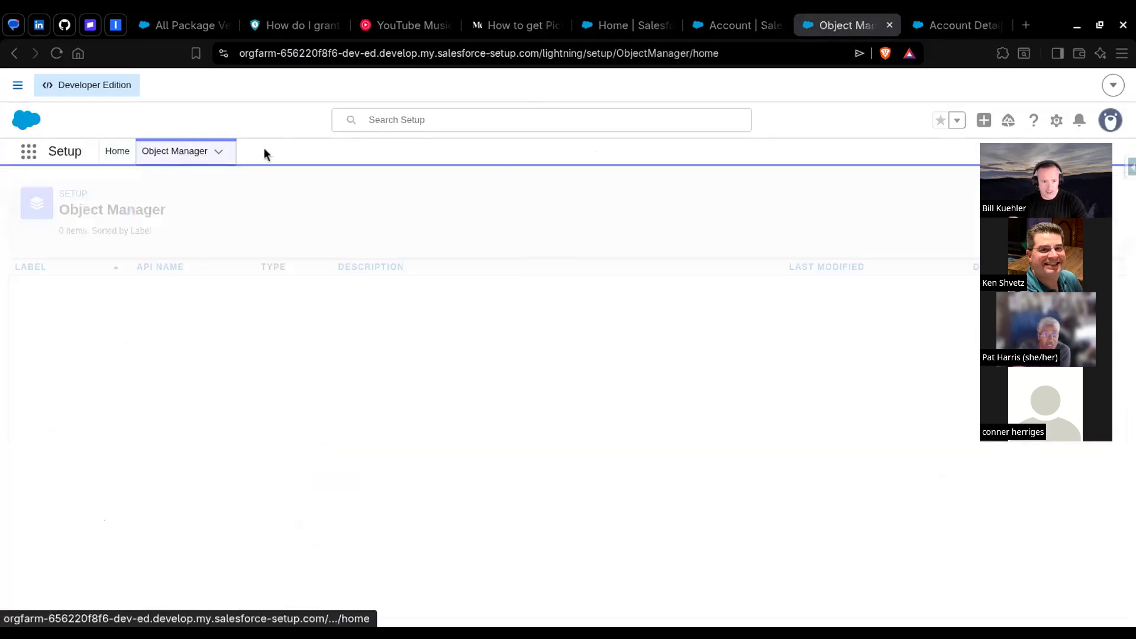
left_click(850, 198)
type("a")
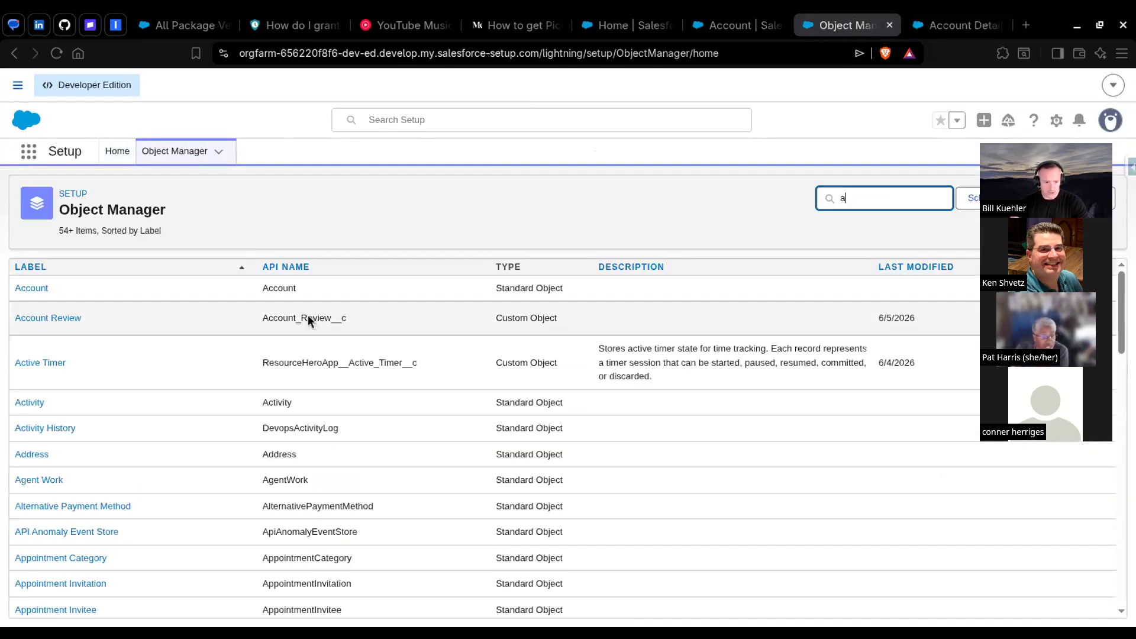
left_click(23, 290)
left_click(84, 291)
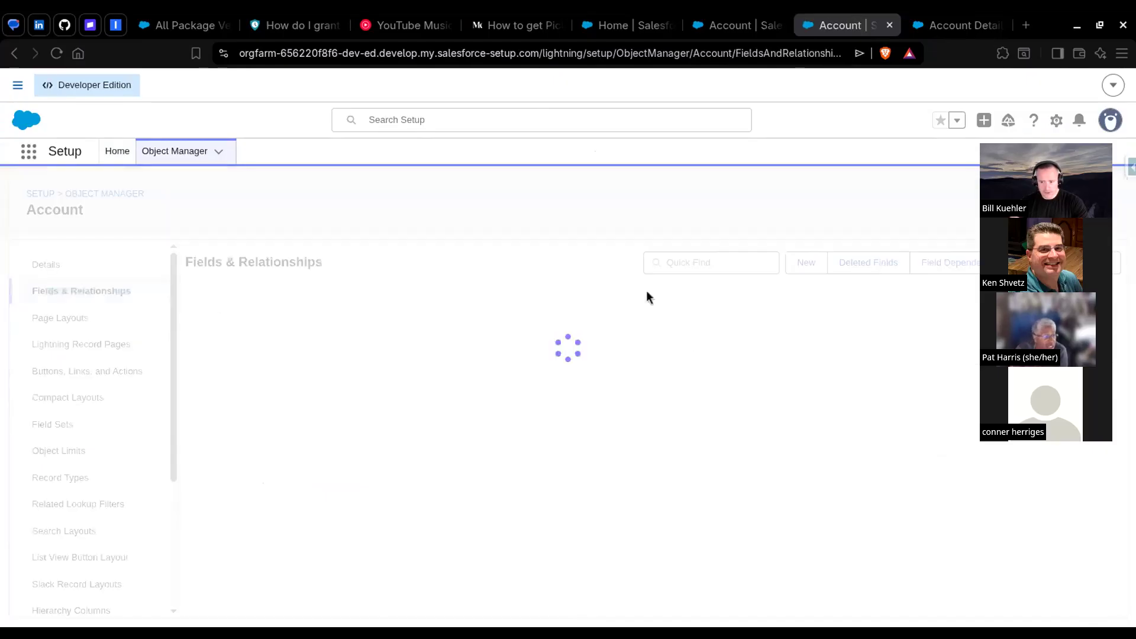
left_click(738, 264)
type("rat")
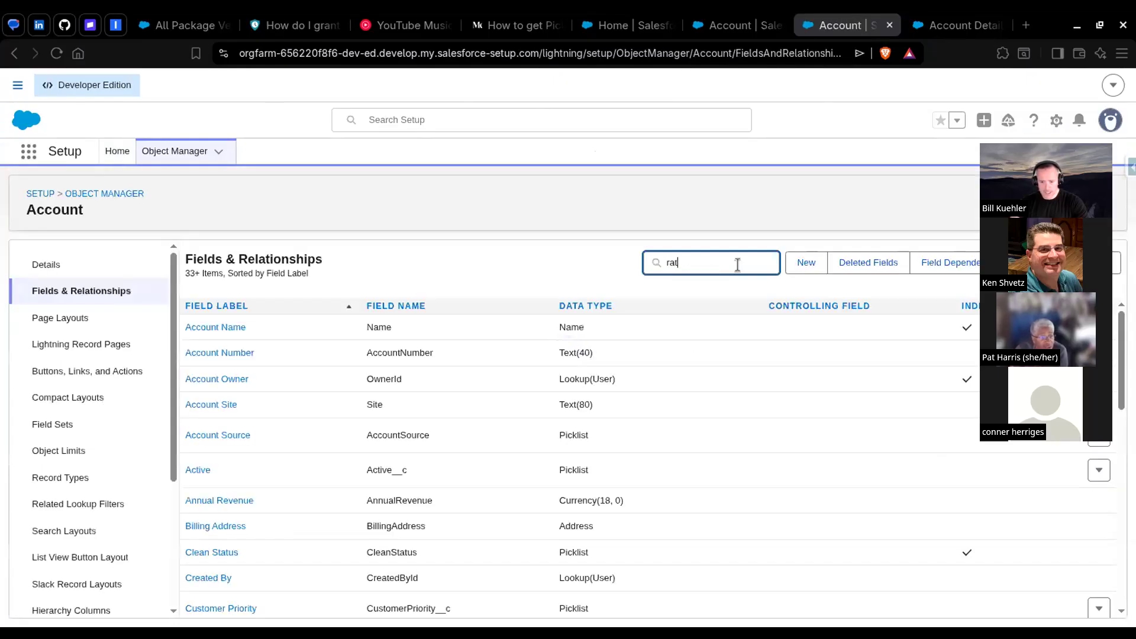
left_click(209, 359)
scroll(670, 341, "down", 3)
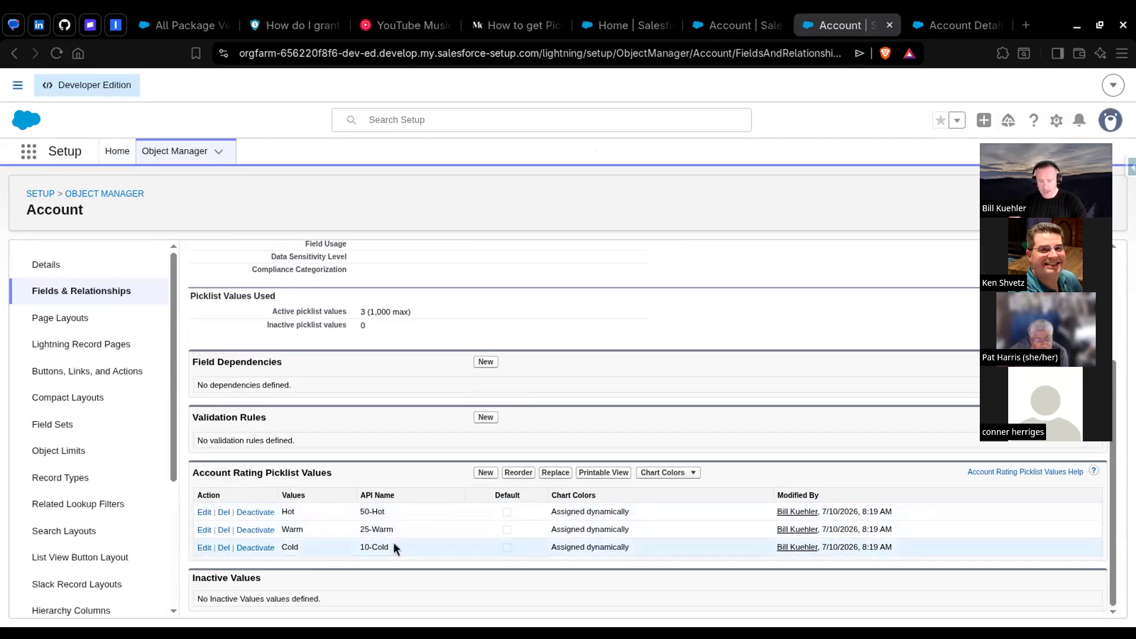
Step: Search Setup for flow and open the Flows list
left_click(723, 33)
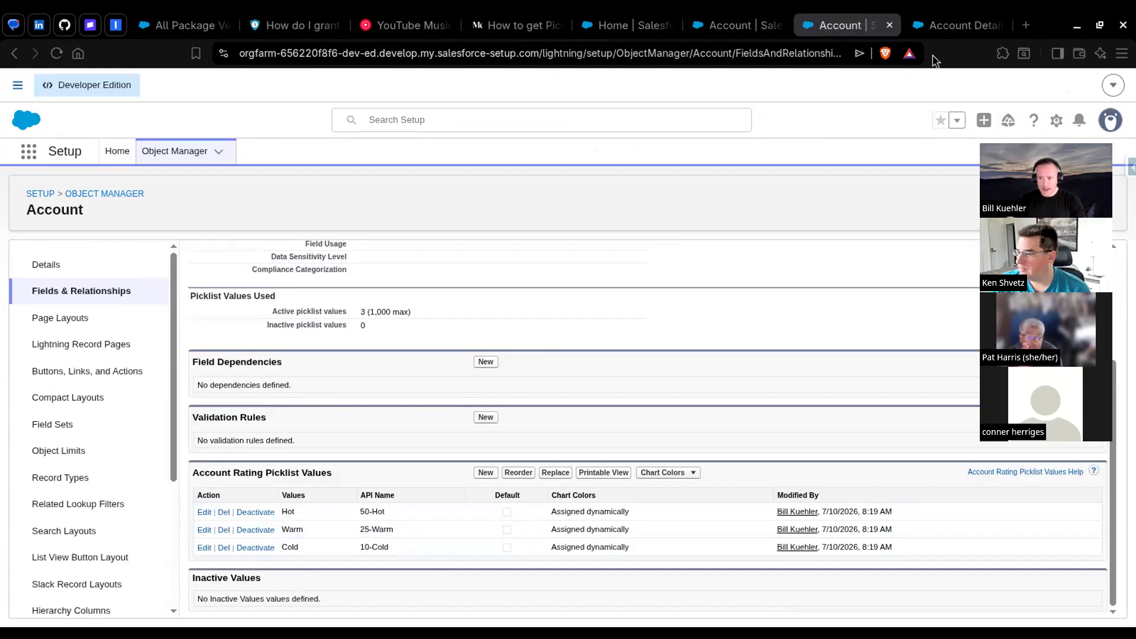
left_click(728, 25)
left_click(117, 153)
left_click(106, 187)
type("fk")
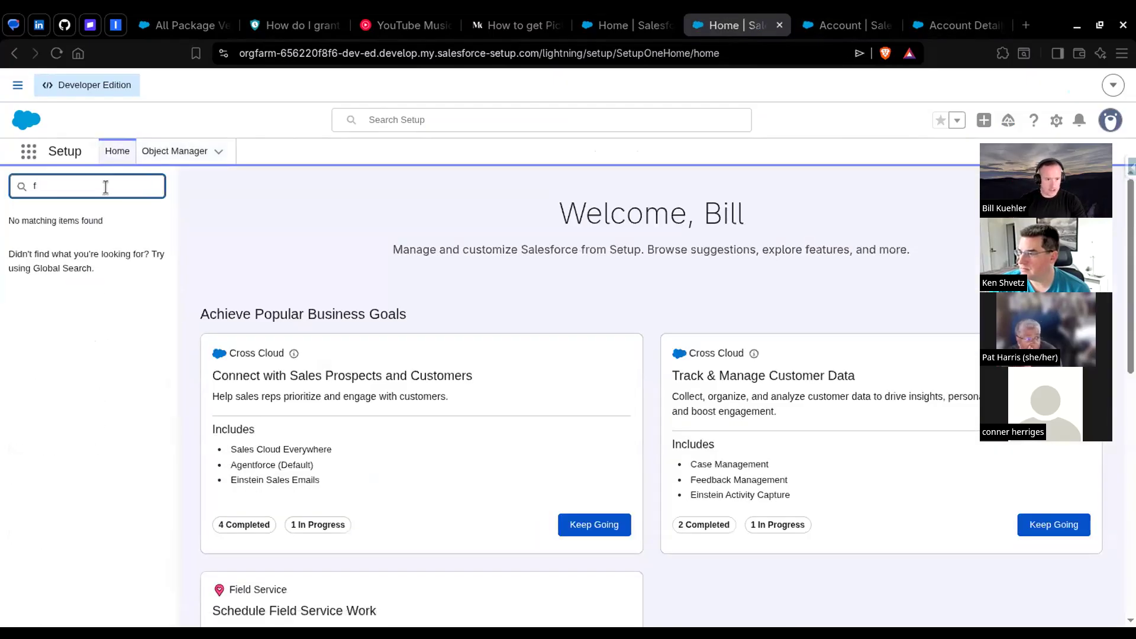
key("BackSpace")
type("flow")
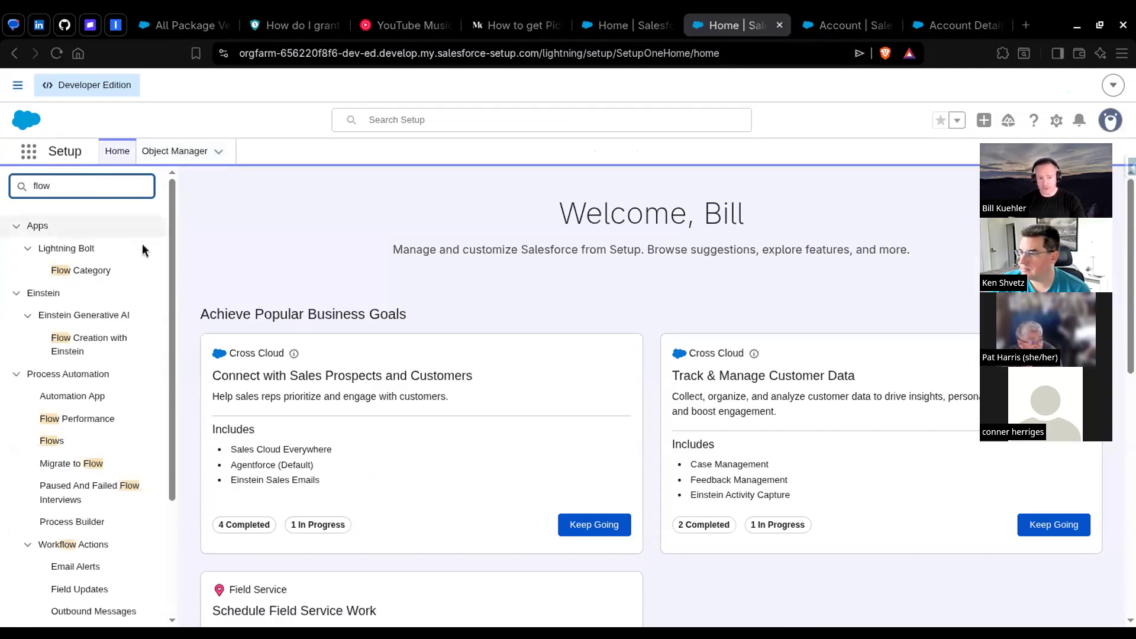
left_click(50, 442)
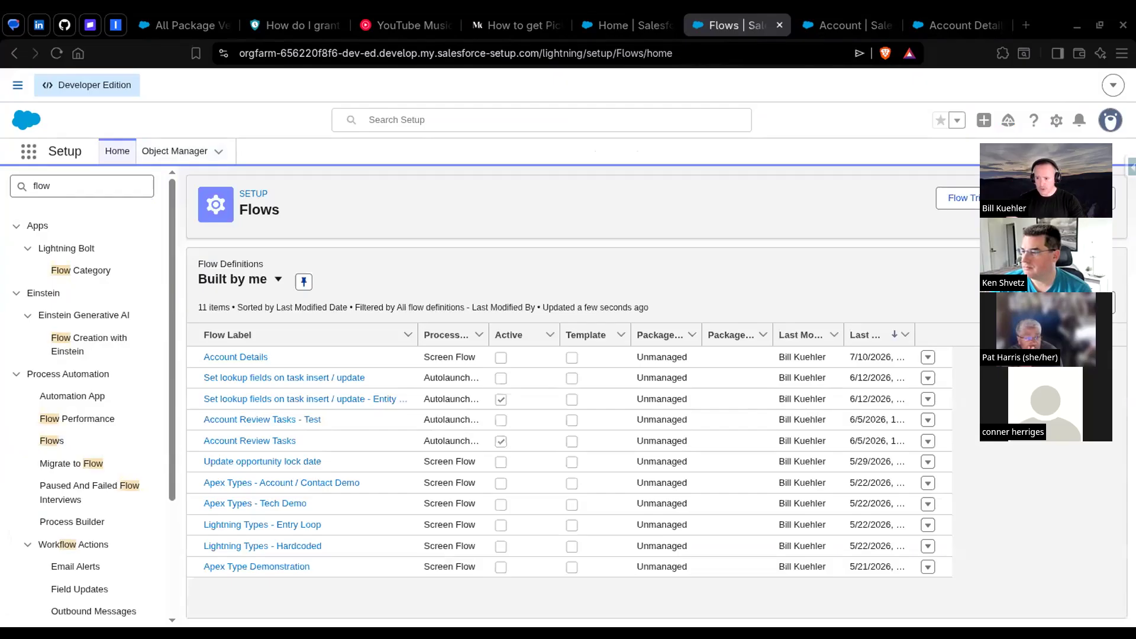
Step: Create a new autolaunched flow without a trigger element
left_click(1086, 198)
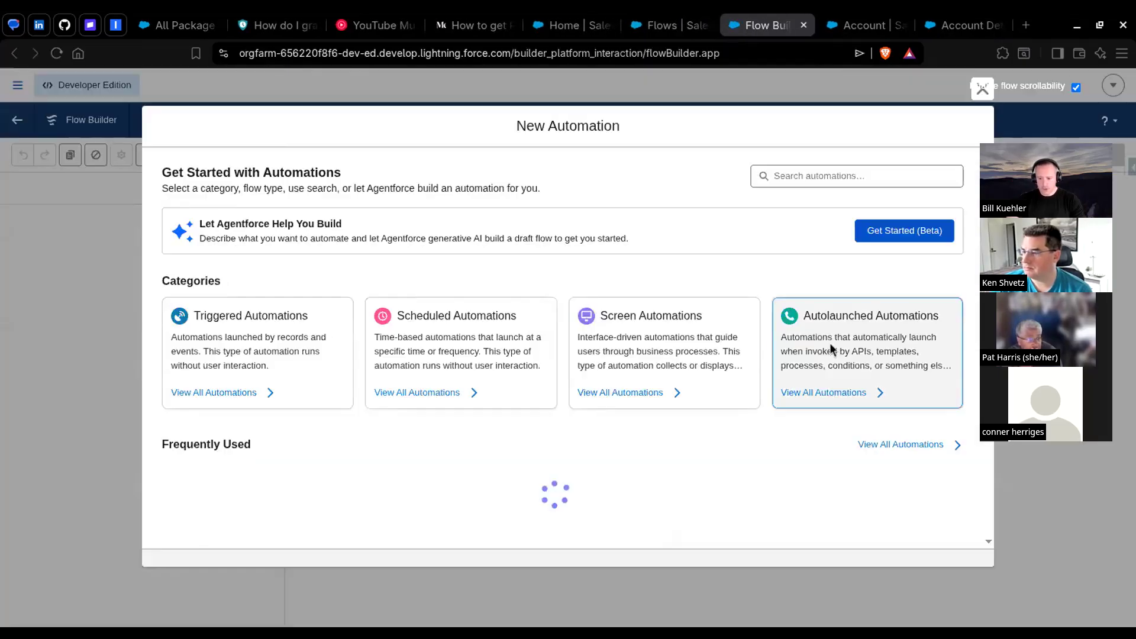
left_click(830, 343)
left_click(311, 326)
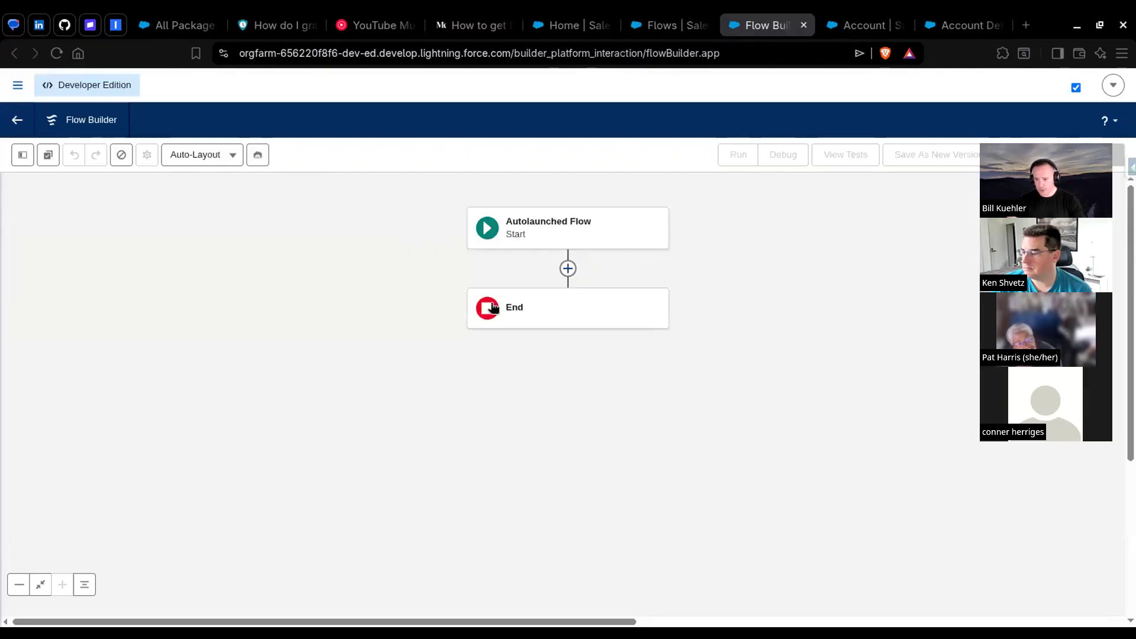
Step: Create a Text variable named objectName that is available for input
left_click(24, 157)
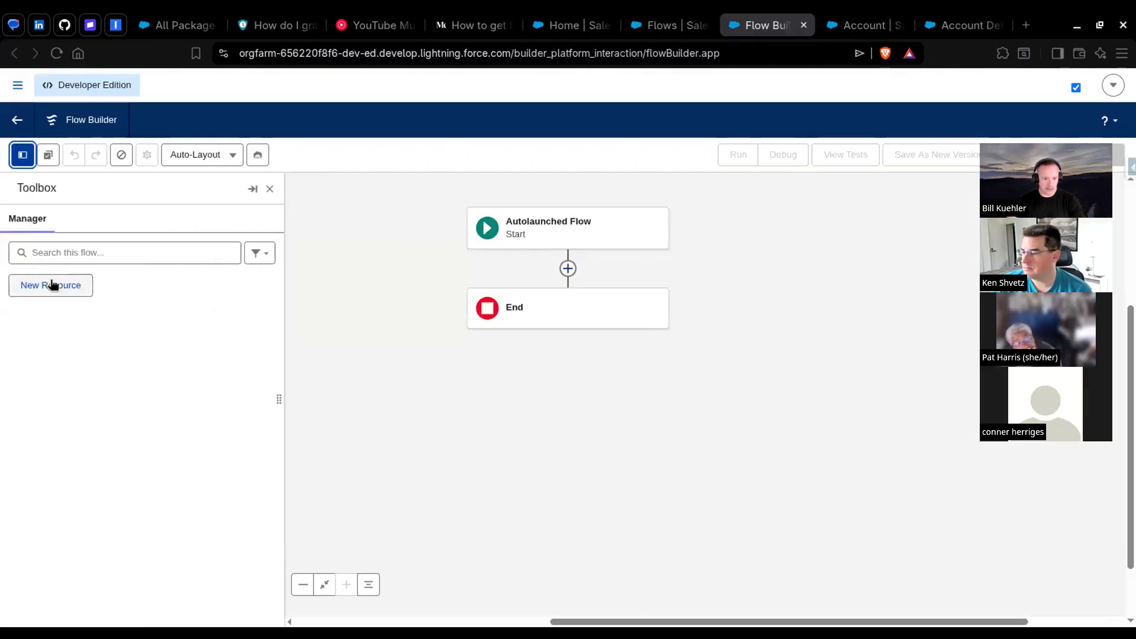
left_click(50, 285)
left_click(464, 290)
left_click(402, 314)
left_click(365, 318)
type("objectName")
left_click(414, 425)
left_click(422, 232)
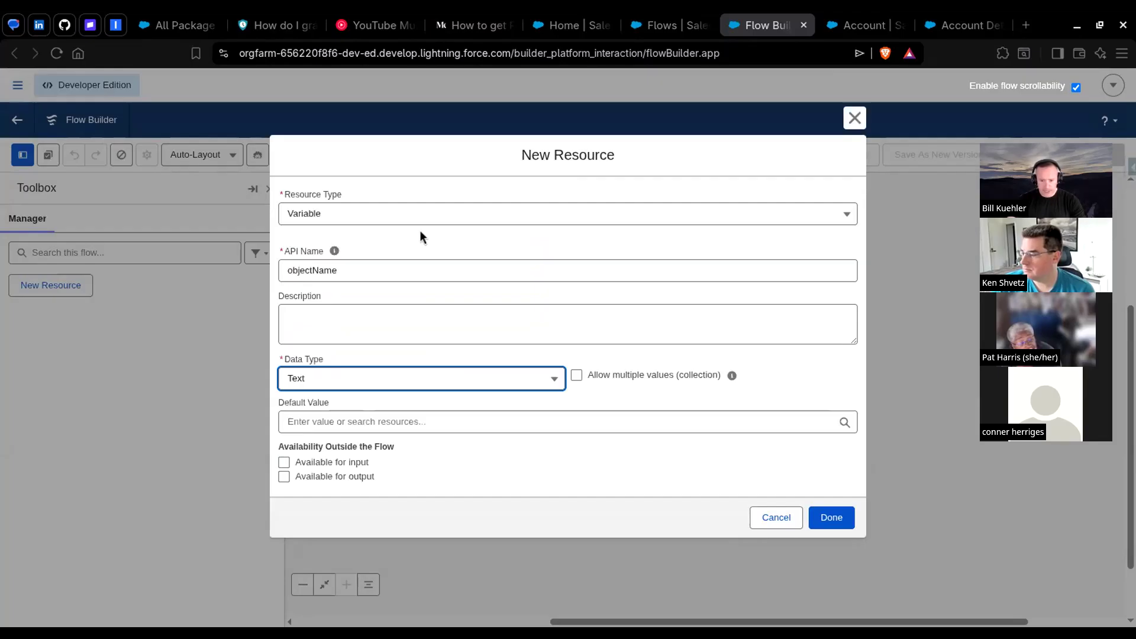
left_click(302, 462)
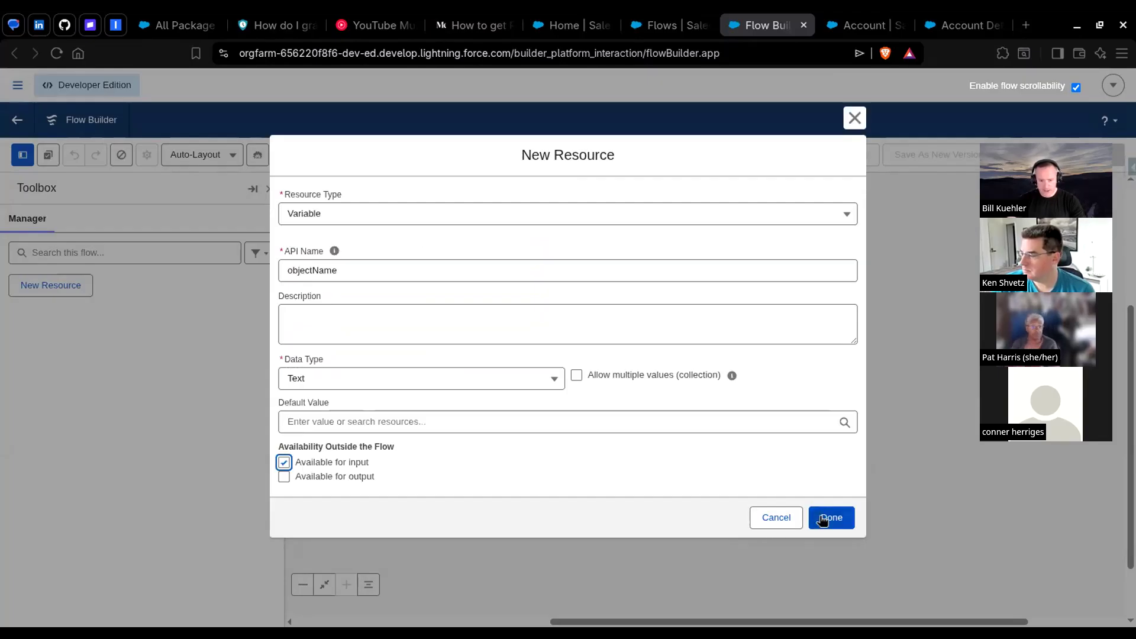
left_click(829, 518)
Step: Create a Text variable named fieldName that is available for input
left_click(66, 289)
left_click(287, 291)
left_click(355, 314)
type("fieldName")
key("Tab")
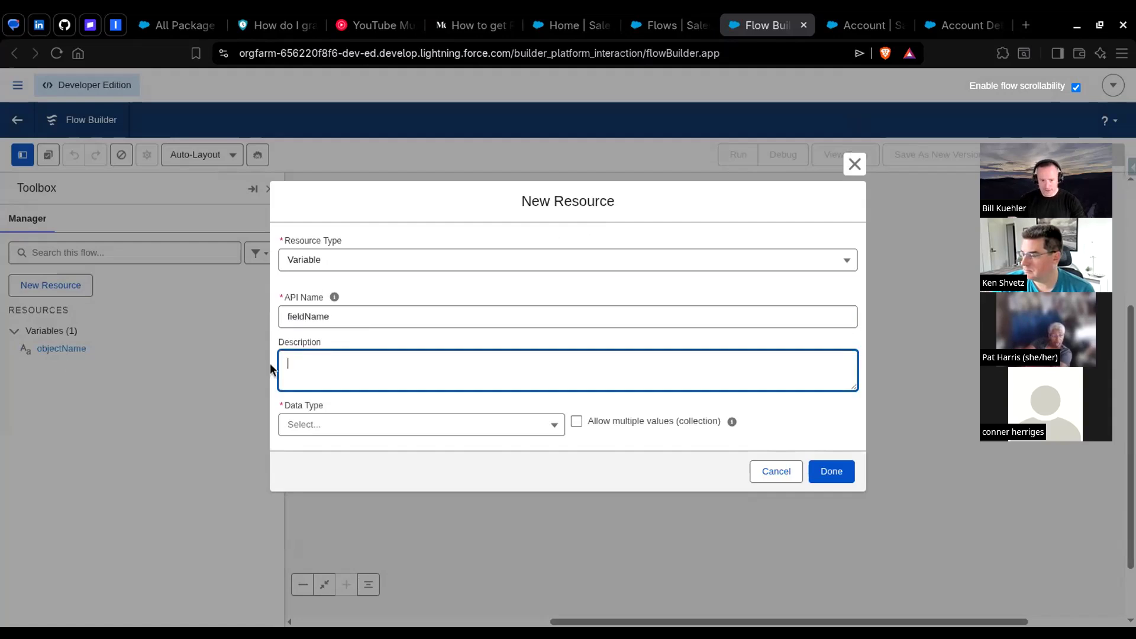
left_click(355, 426)
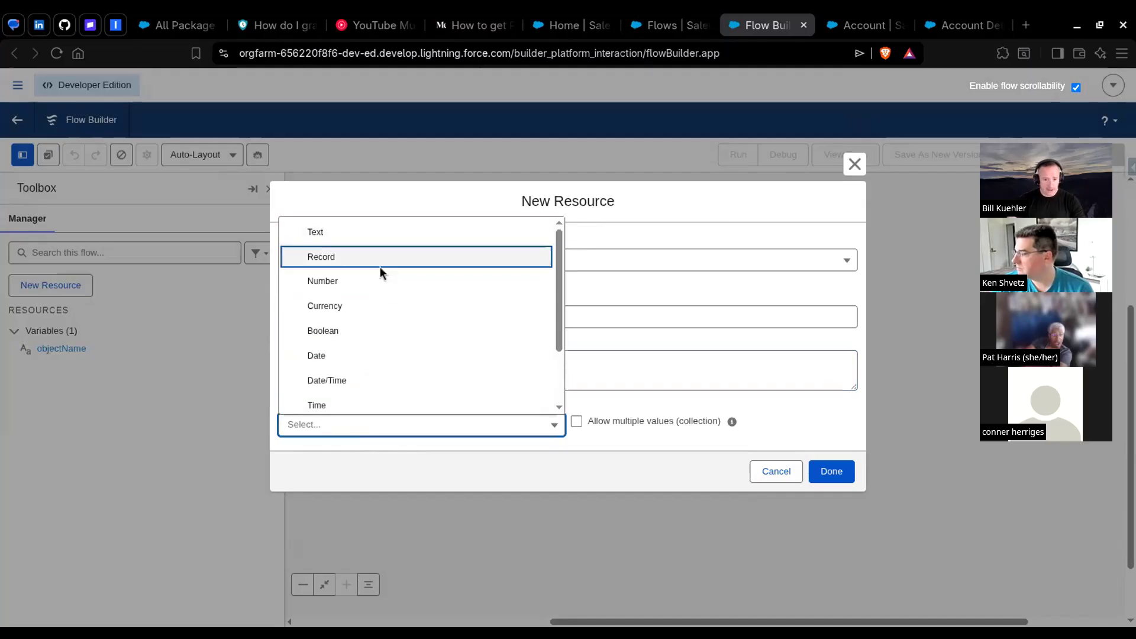
left_click(359, 232)
left_click(318, 464)
left_click(831, 518)
Step: Create a Text variable named picklistValueName that is available for input
left_click(65, 287)
left_click(341, 289)
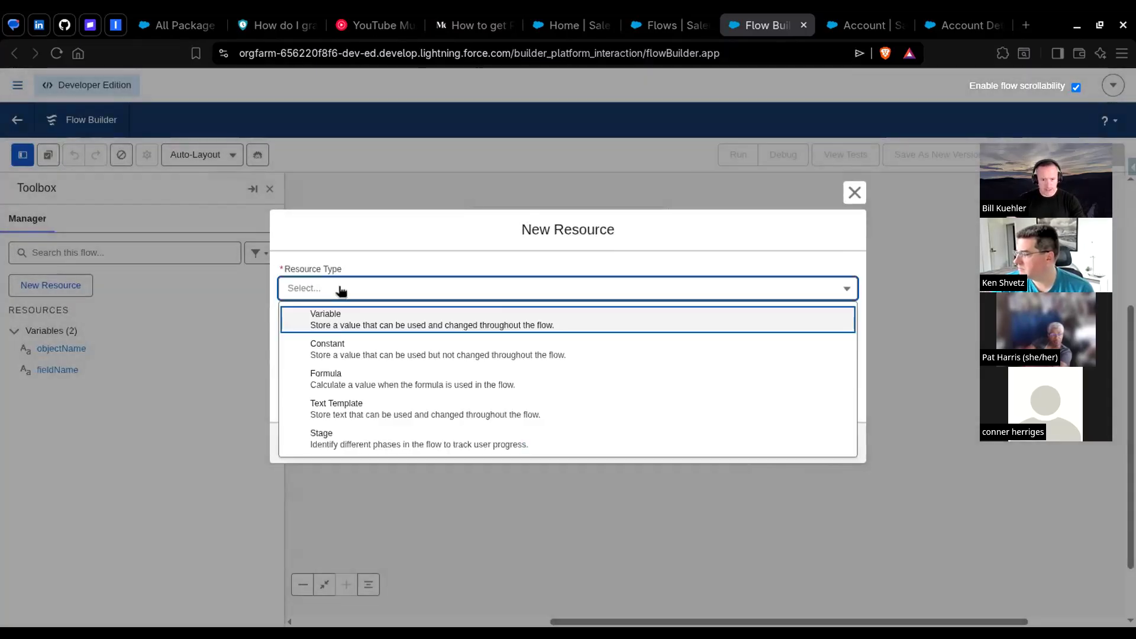
left_click(332, 320)
left_click(333, 316)
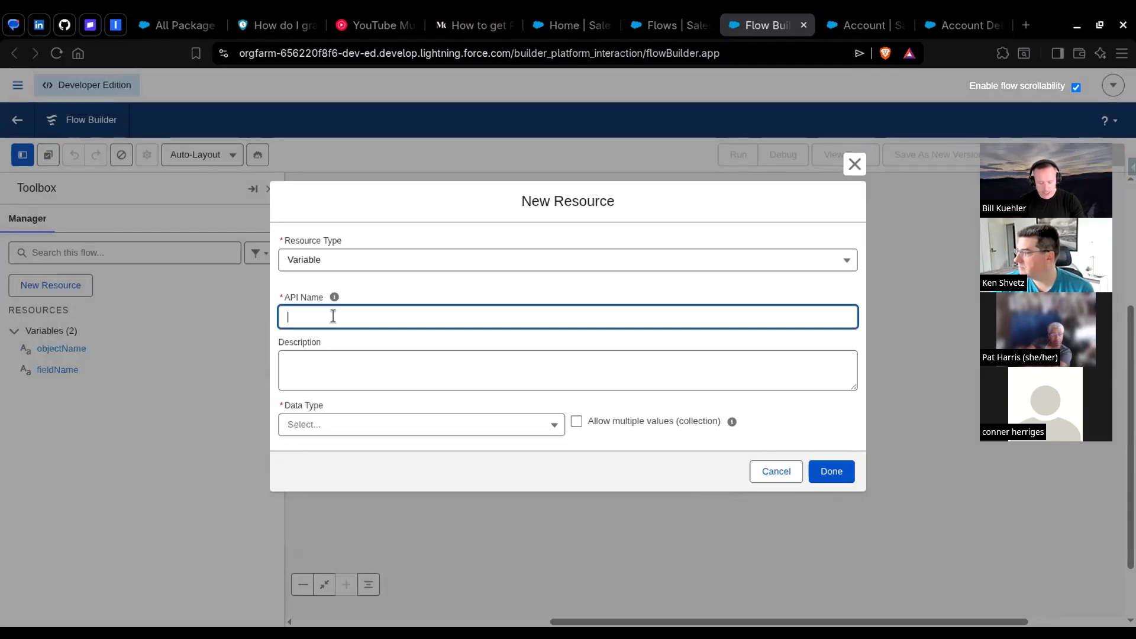
type("picklistVNam")
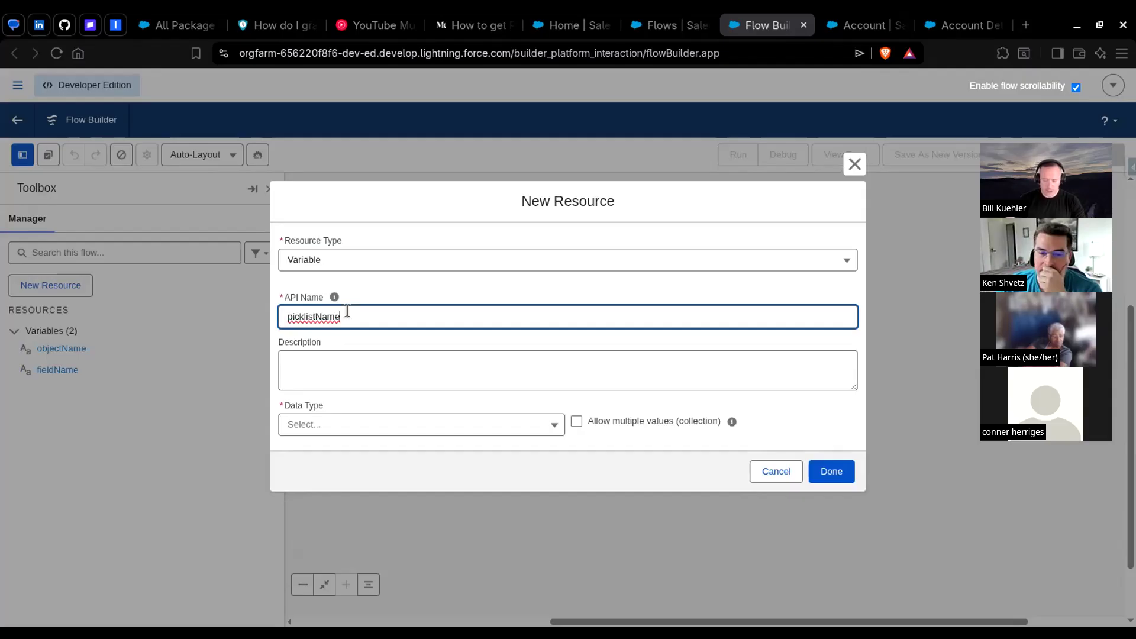
type("e")
key("Left")
key("Left")
key("Left")
key("Left")
type("V")
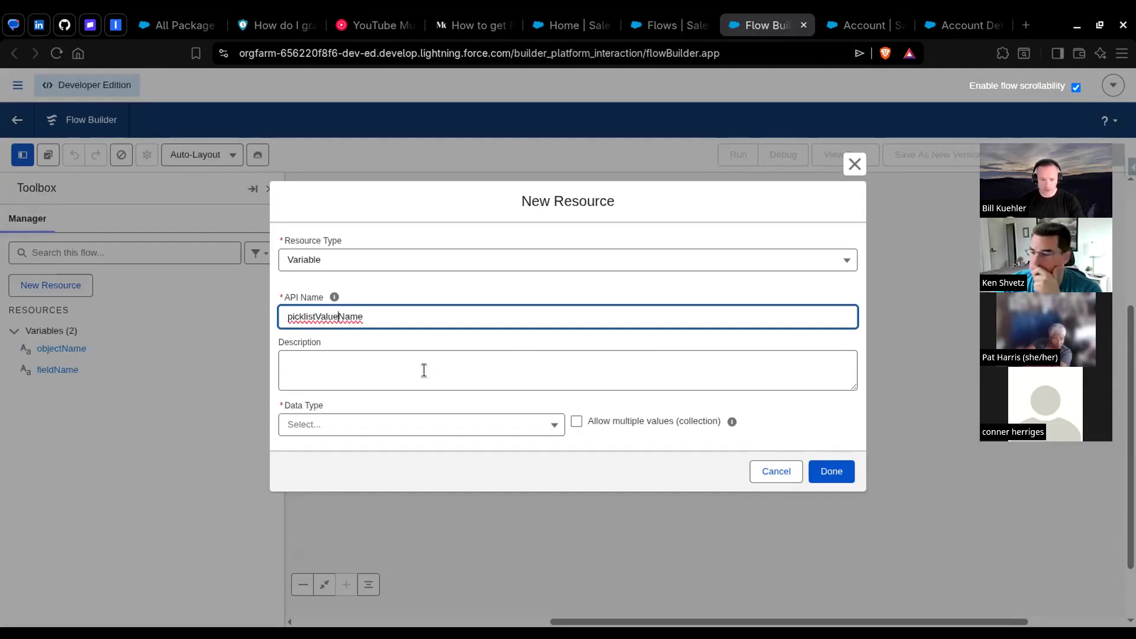
left_click(375, 424)
left_click(349, 236)
left_click(324, 461)
left_click(828, 516)
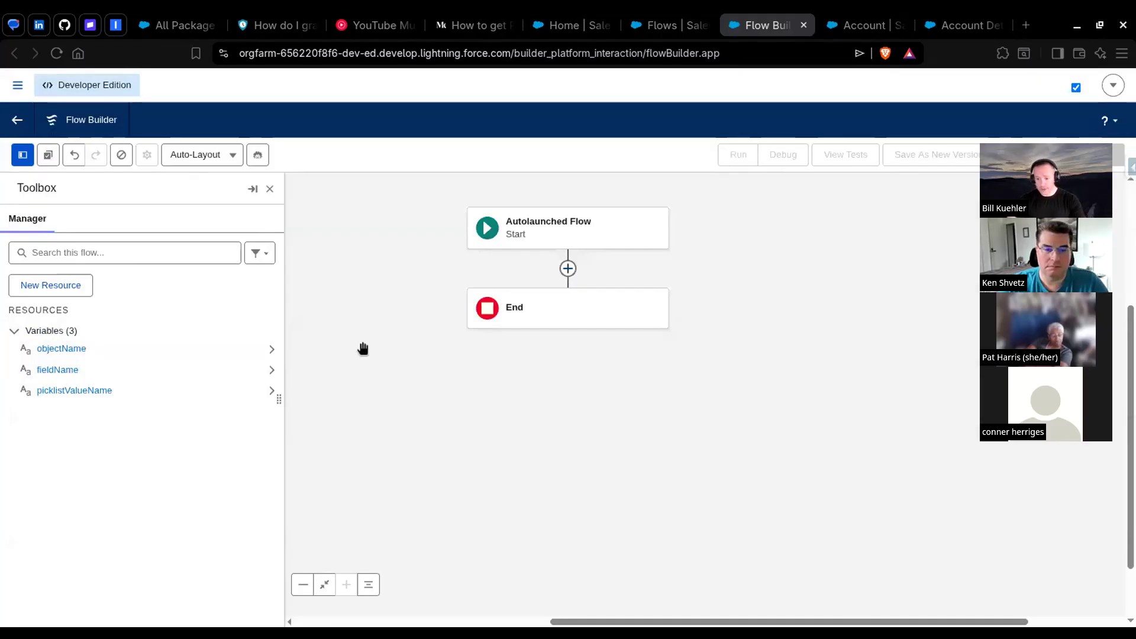
Step: Add a Get Records element between Start and End and begin its label with Get
left_click(568, 269)
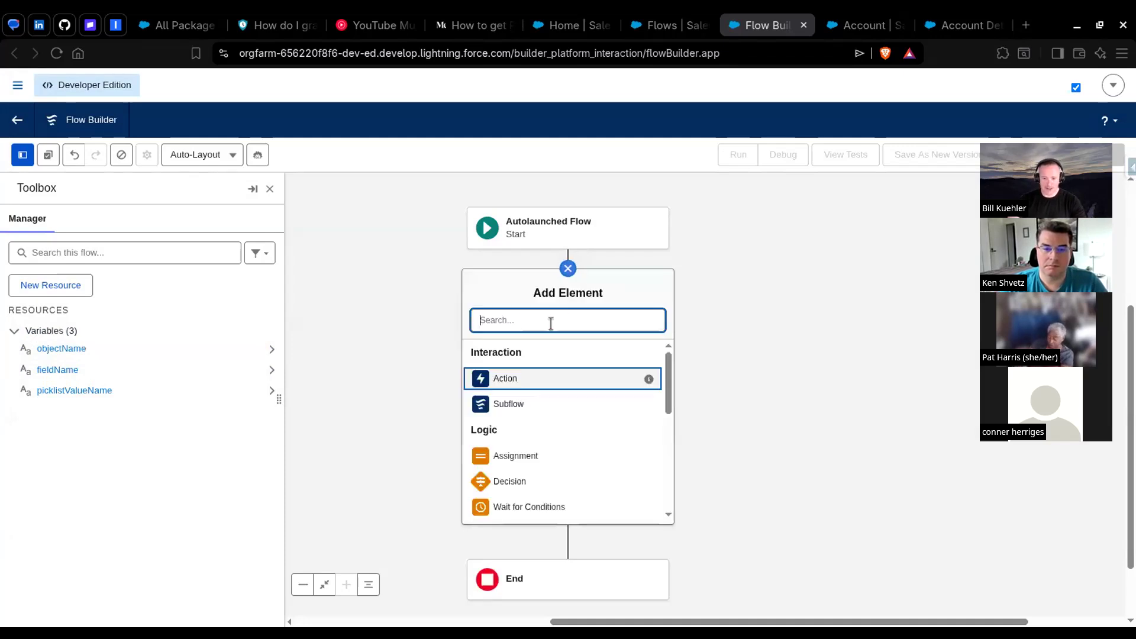
type("get")
left_click(535, 354)
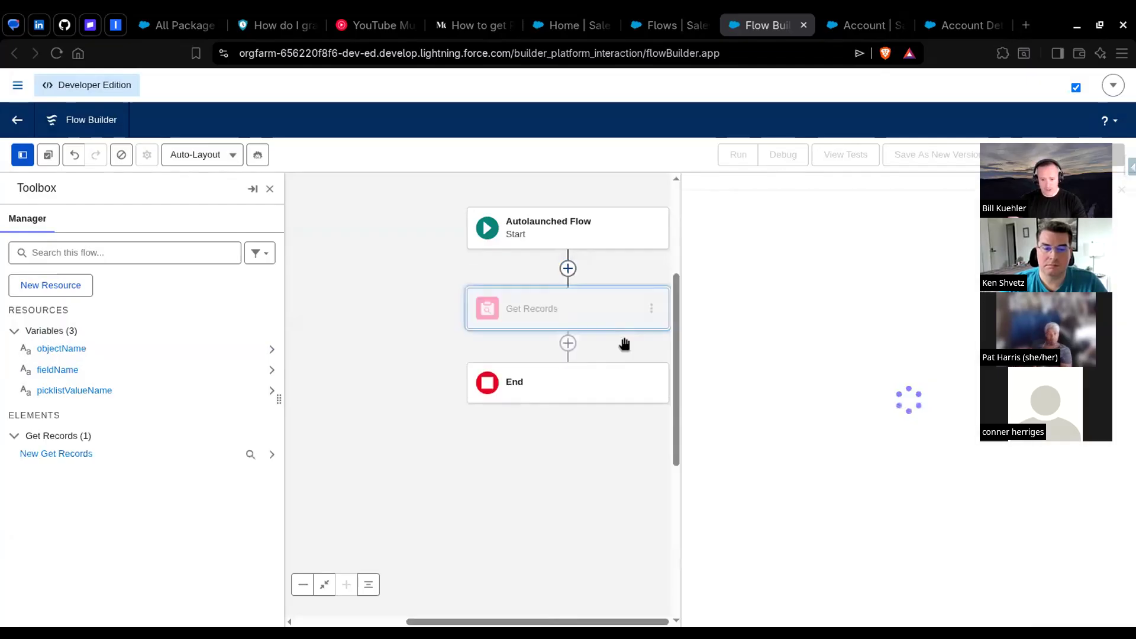
type("G")
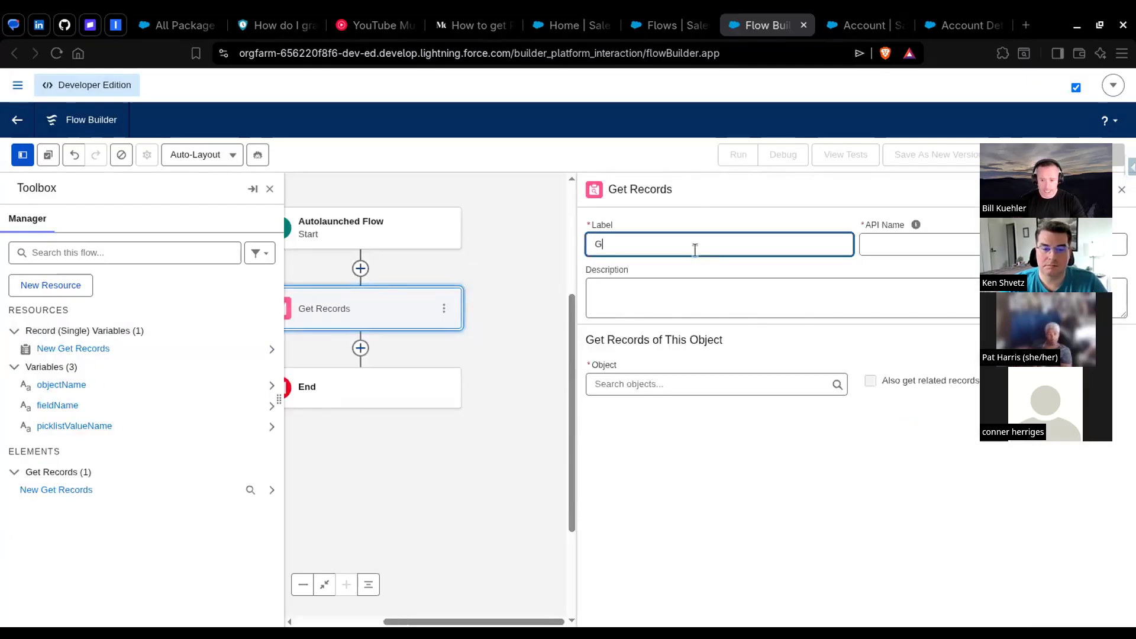
Step: Consult the Medium article's getObjectDefinition settings for the Get Records element, then return to the new flow
left_click(462, 40)
scroll(624, 287, "down", 4)
scroll(623, 286, "up", 5)
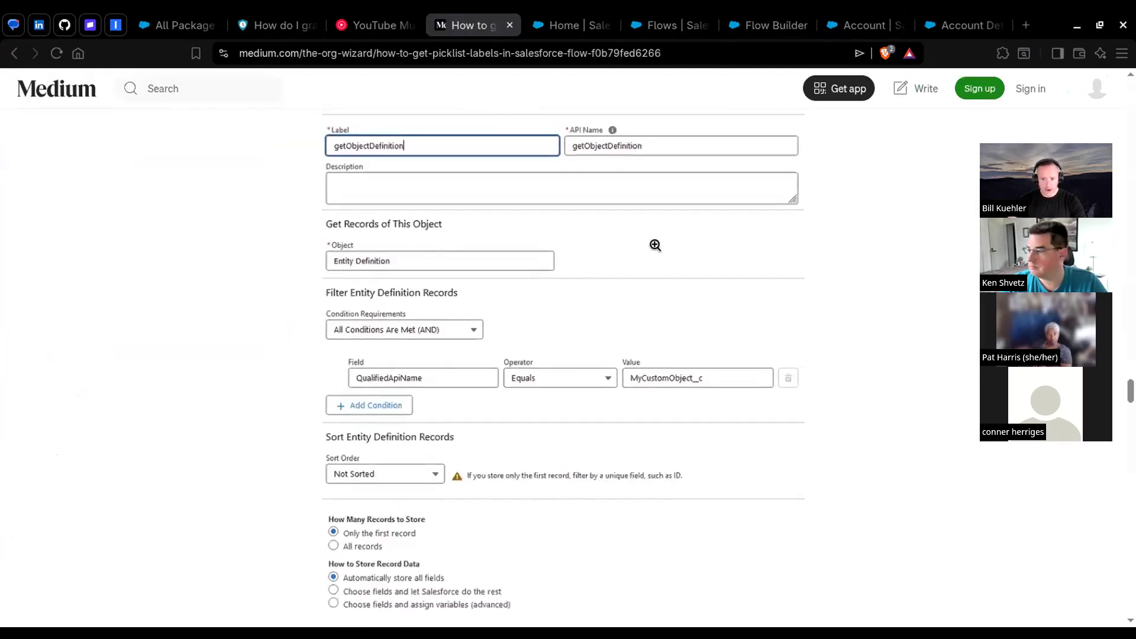
scroll(634, 216, "up", 2)
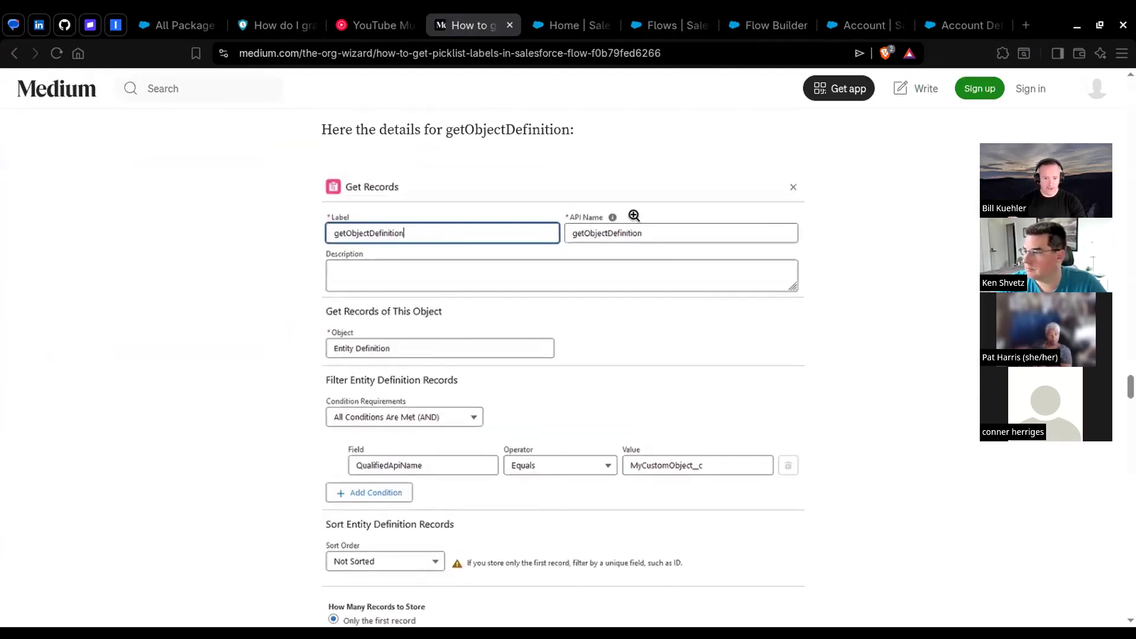
left_click(661, 25)
left_click(754, 25)
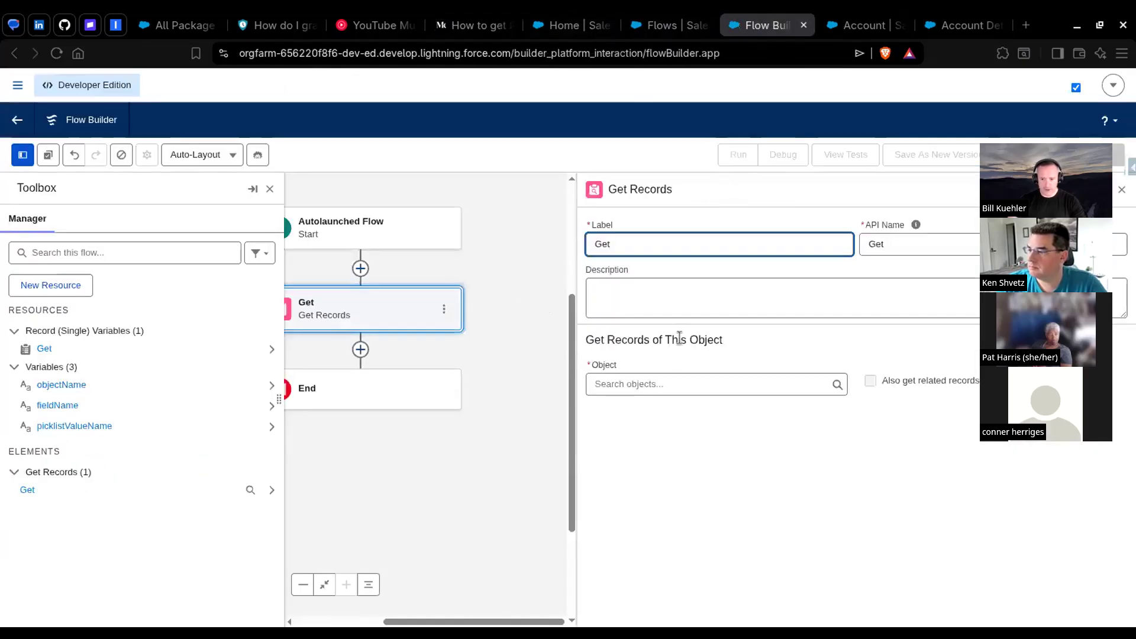
Step: Complete the Get Records label as "Get entity definition" and set its object to Entity Definition
left_click(667, 244)
type("entity")
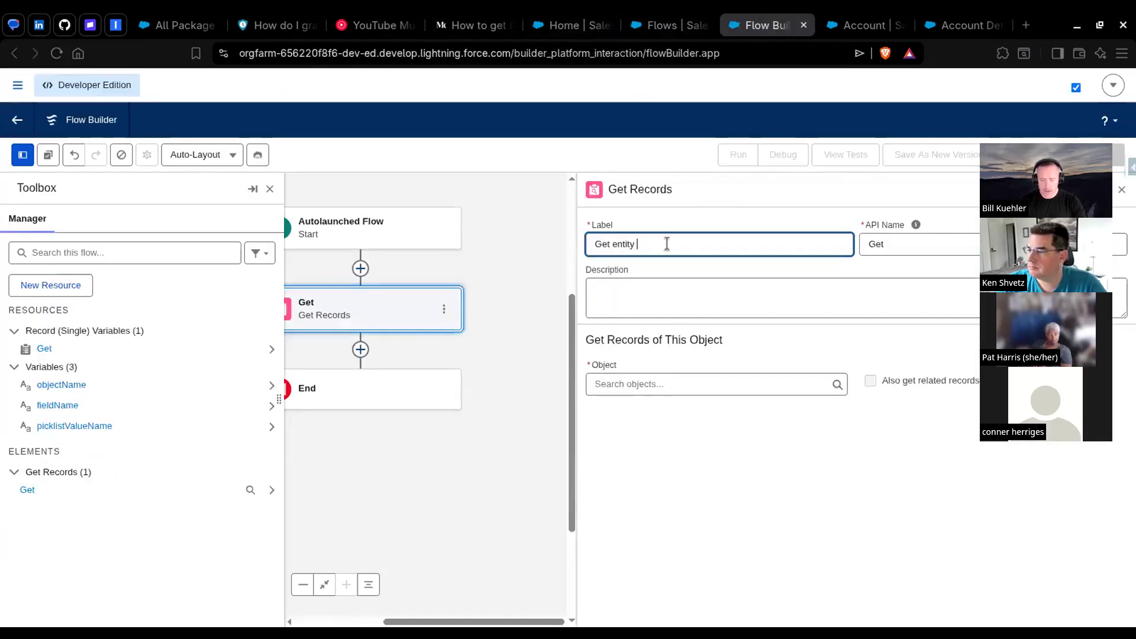
key("Tab")
left_click(638, 384)
type("entity")
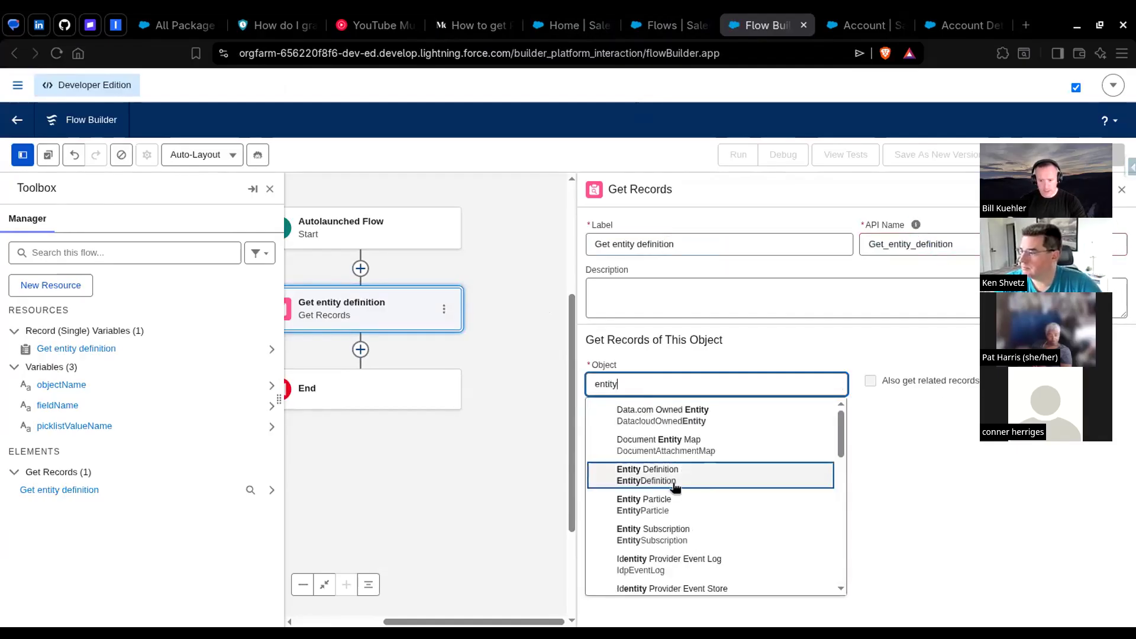
left_click(675, 482)
Step: Set the Entity Definition filter's field to Qualified API Name, following the Medium article's getObjectDefinition example
scroll(678, 246, "down", 3)
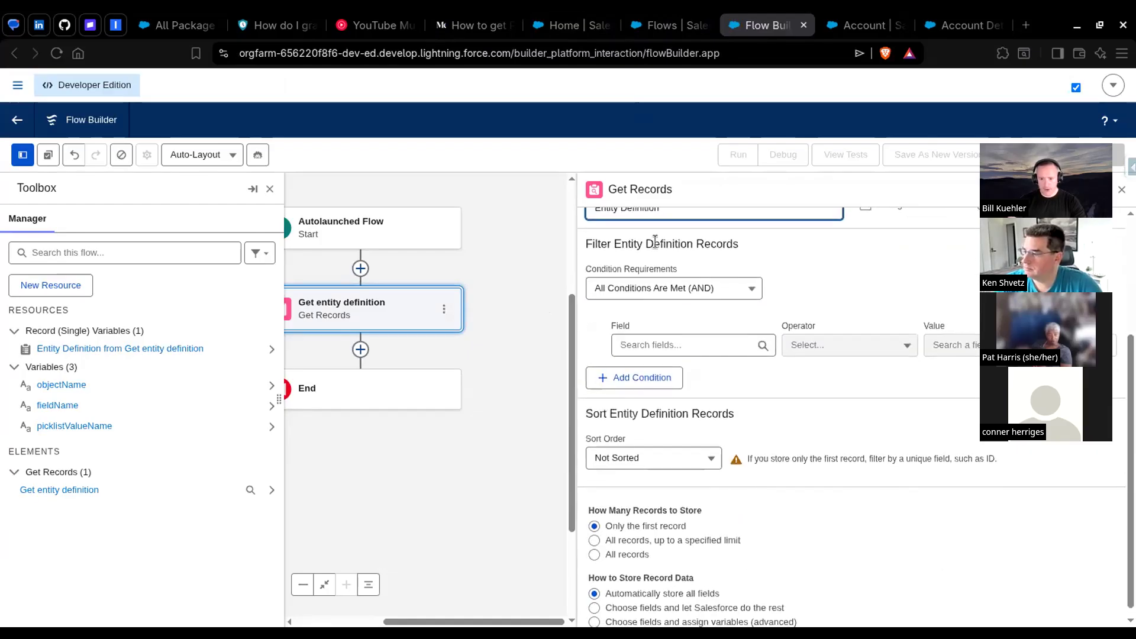
scroll(678, 246, "up", 2)
left_click(681, 430)
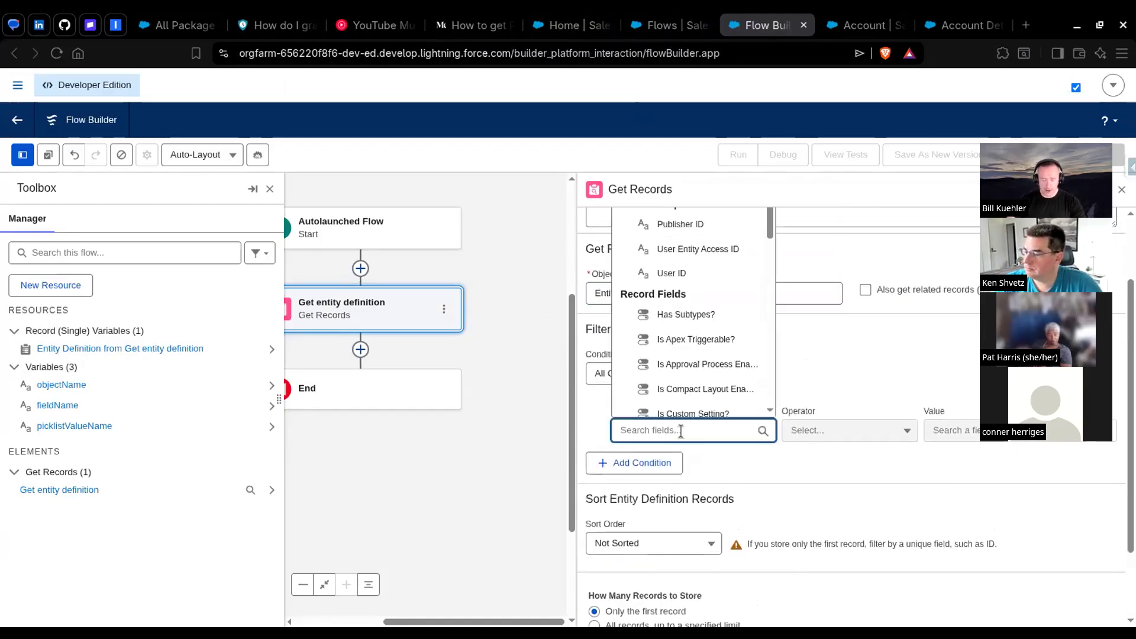
left_click(473, 25)
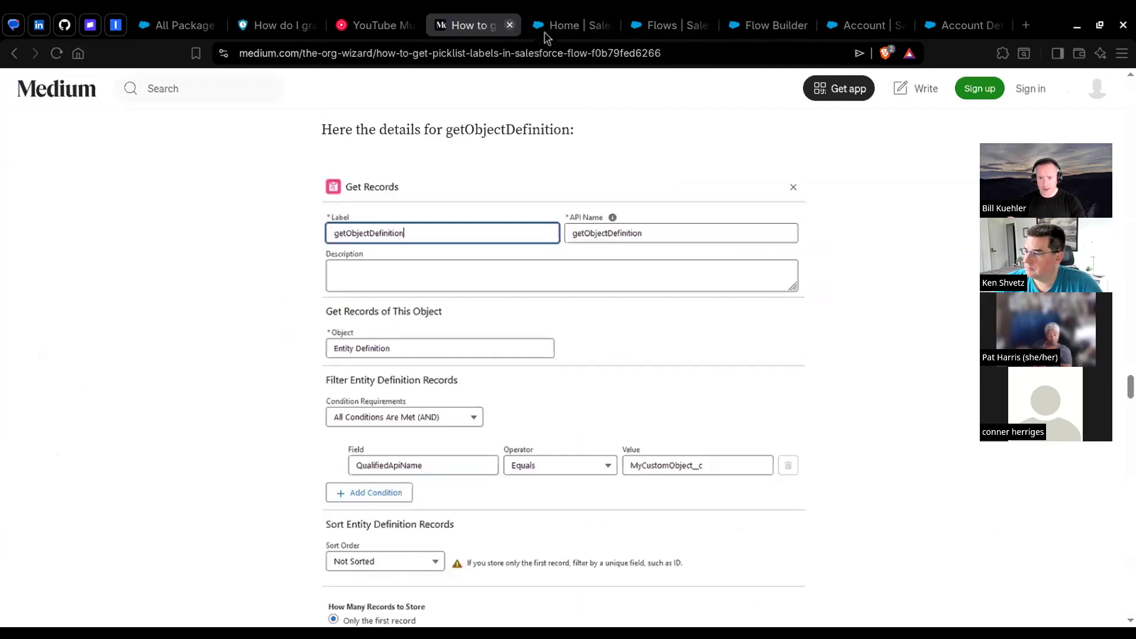
left_click(773, 28)
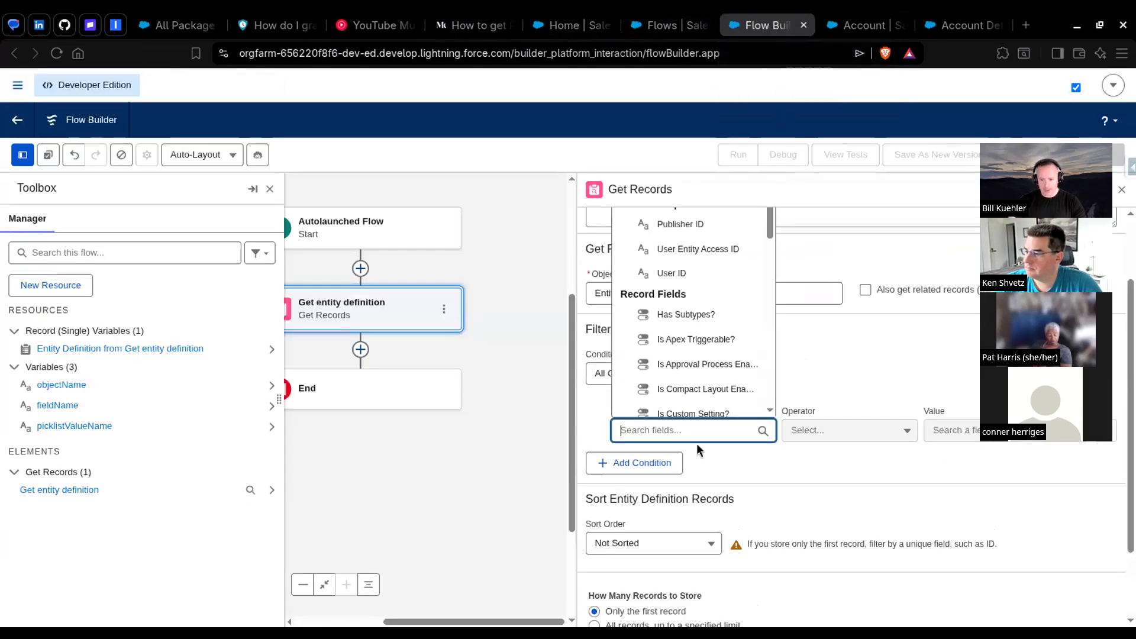
type("quali")
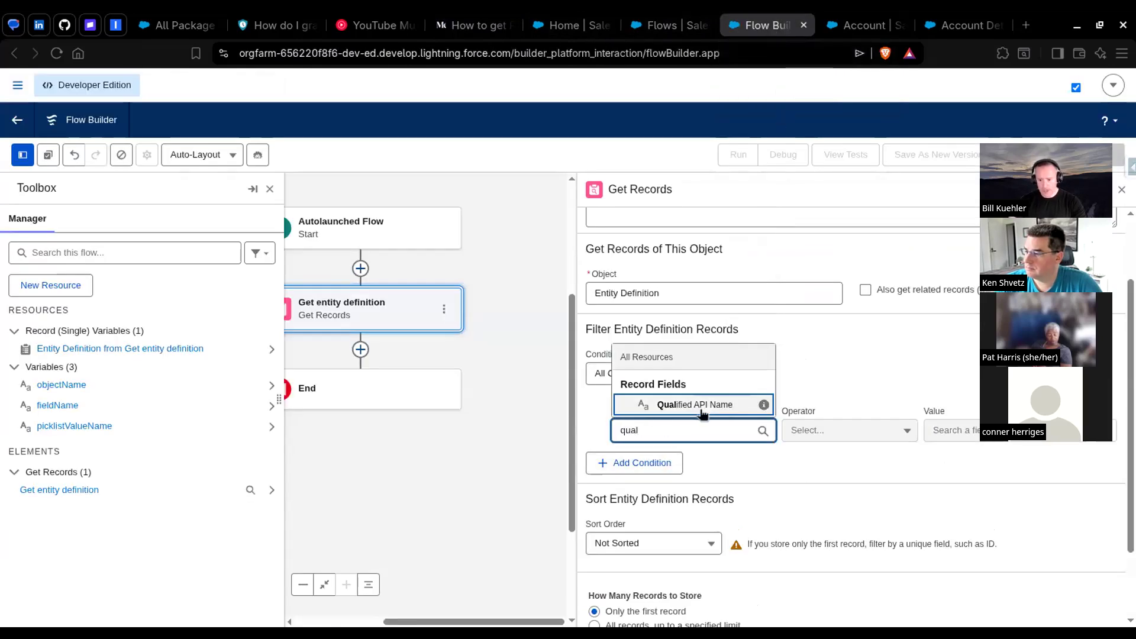
left_click(704, 408)
Step: Set the value of the Qualified API Name filter condition to the objectName variable
left_click(946, 430)
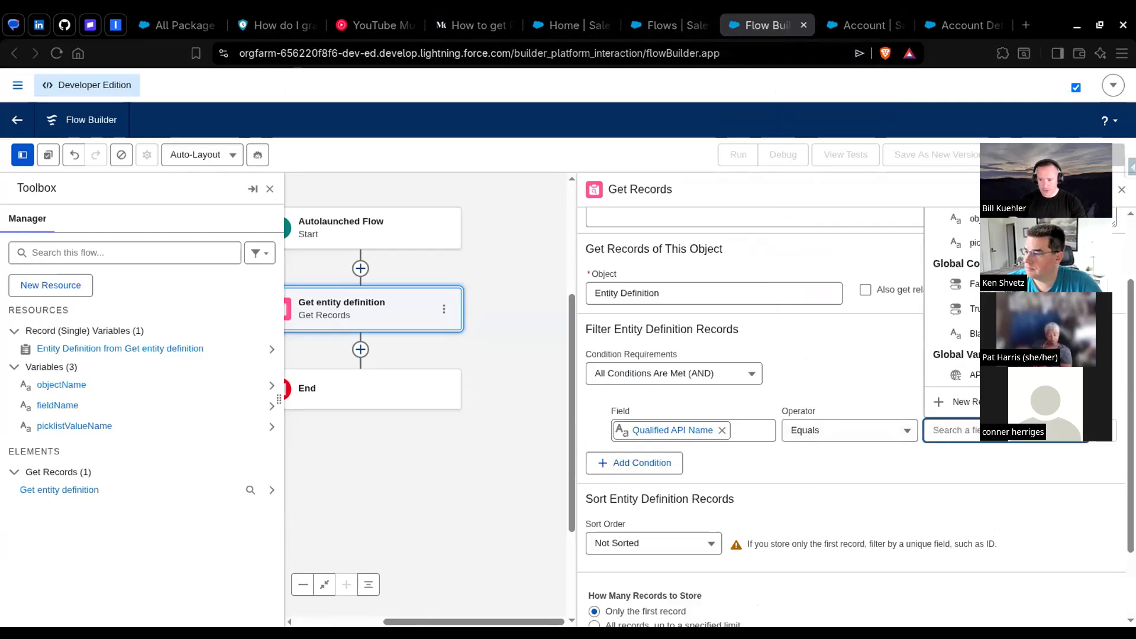
left_click(1018, 138)
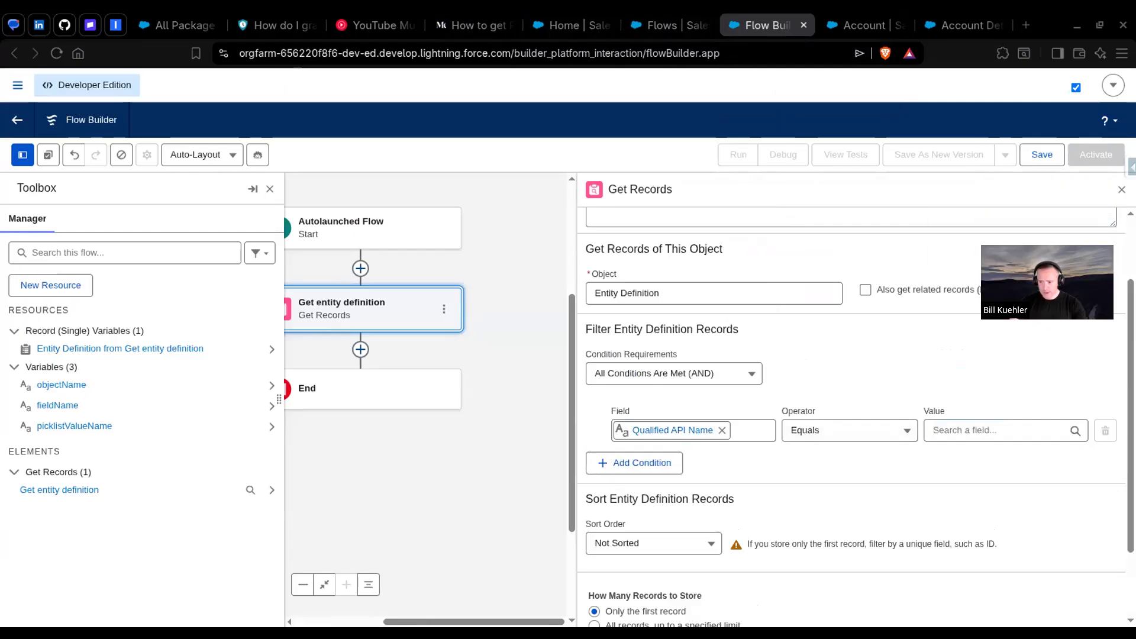
left_click(980, 434)
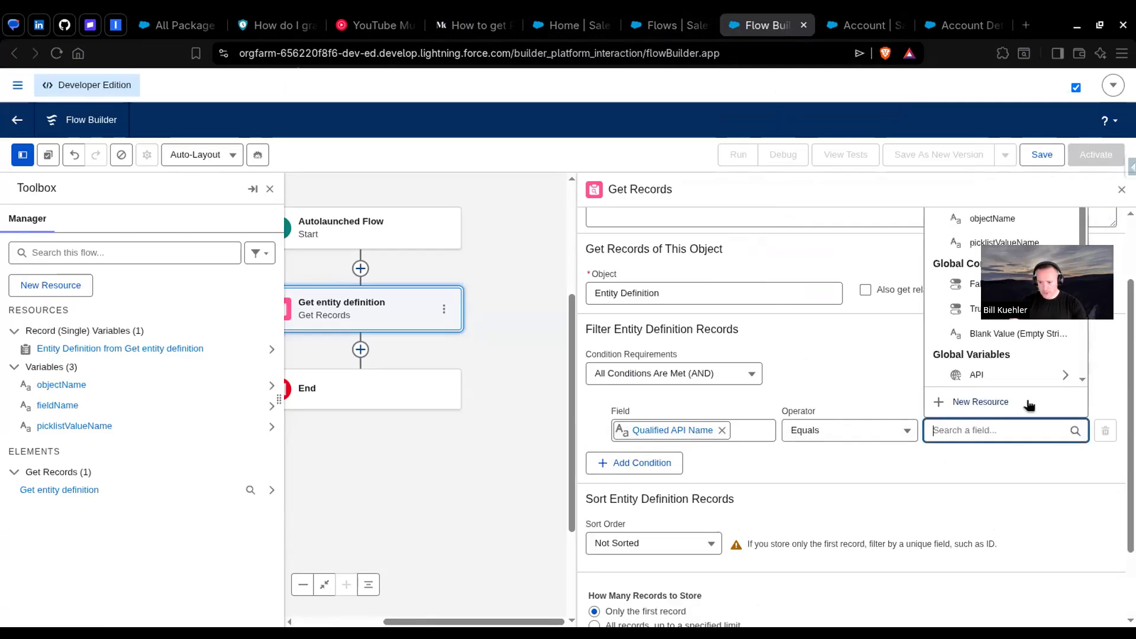
scroll(852, 379, "up", 1)
left_click(1007, 303)
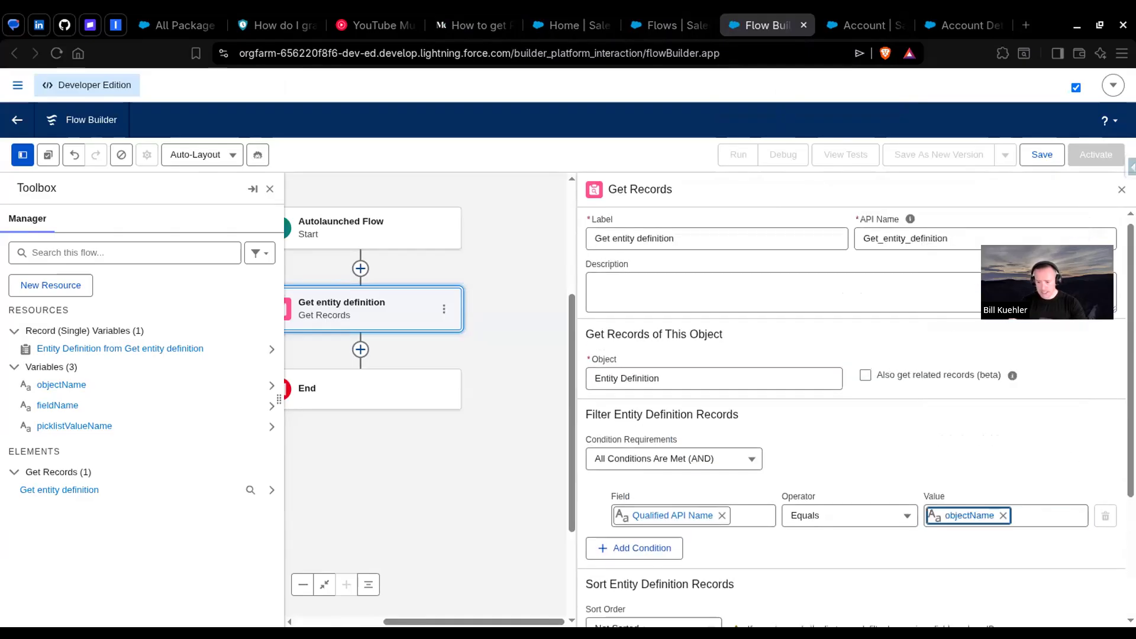
scroll(935, 376, "down", 3)
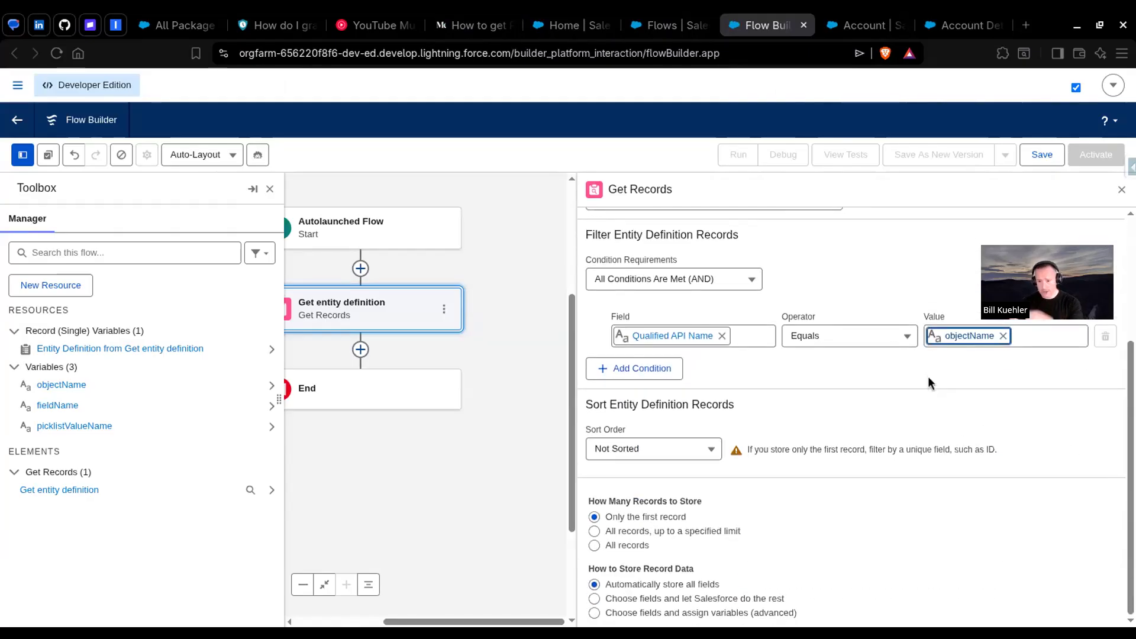
Step: Add a Get Records element labelled "Get field definition" after Get entity definition, following the article's getFieldDefinition example
left_click(457, 471)
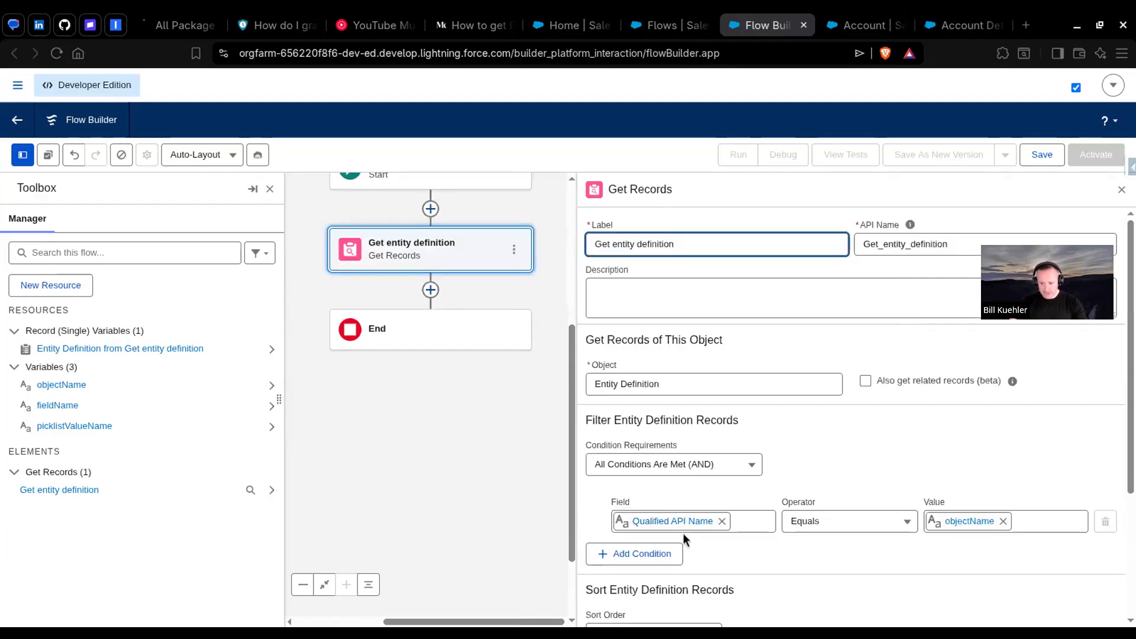
left_click(467, 25)
scroll(577, 369, "down", 10)
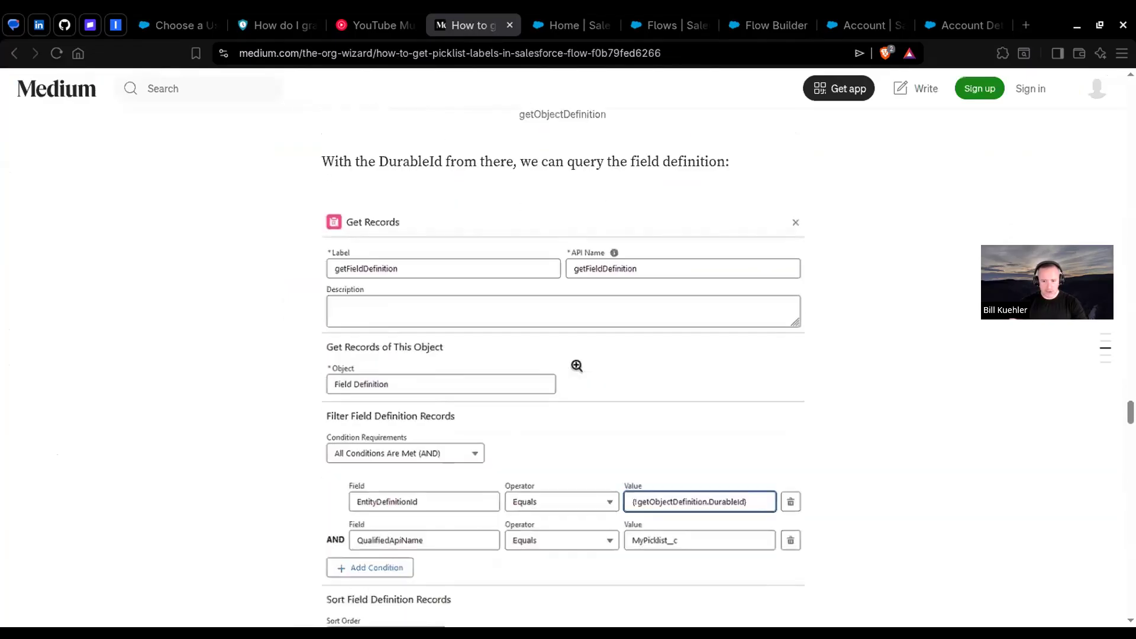
scroll(577, 365, "down", 2)
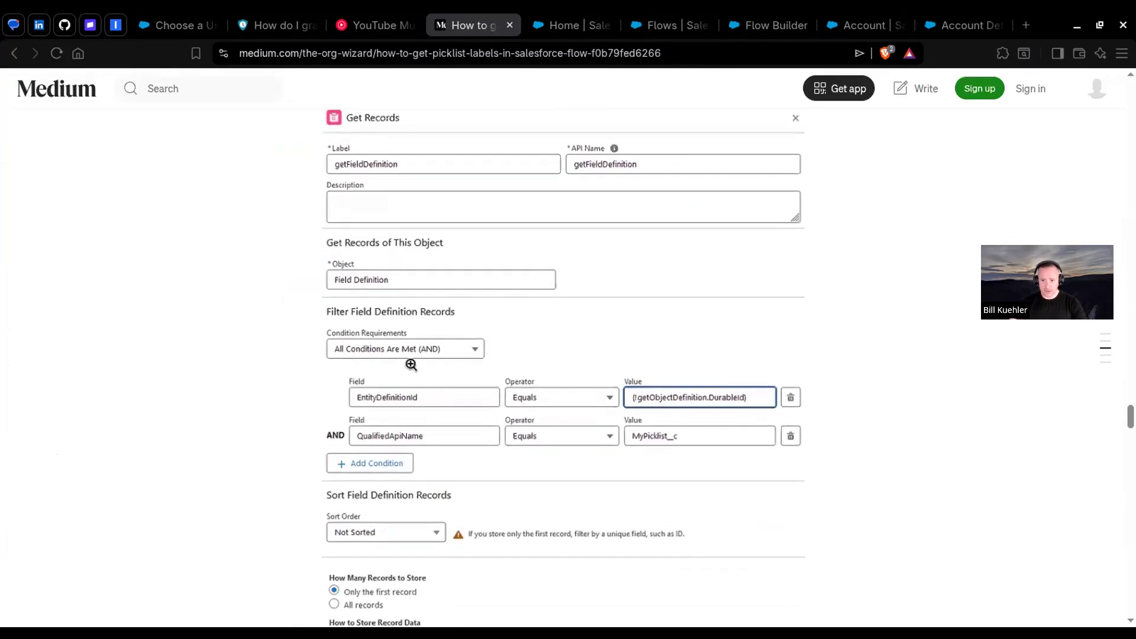
left_click(769, 25)
left_click(431, 290)
type("get")
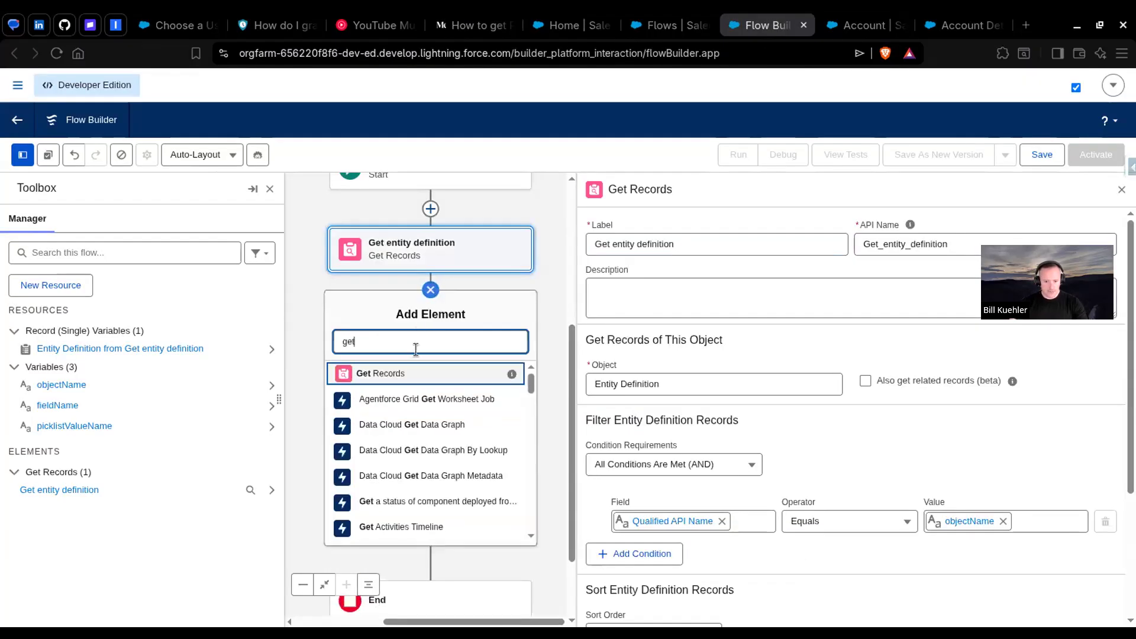
key("Return")
type("Get field definition")
key("Tab")
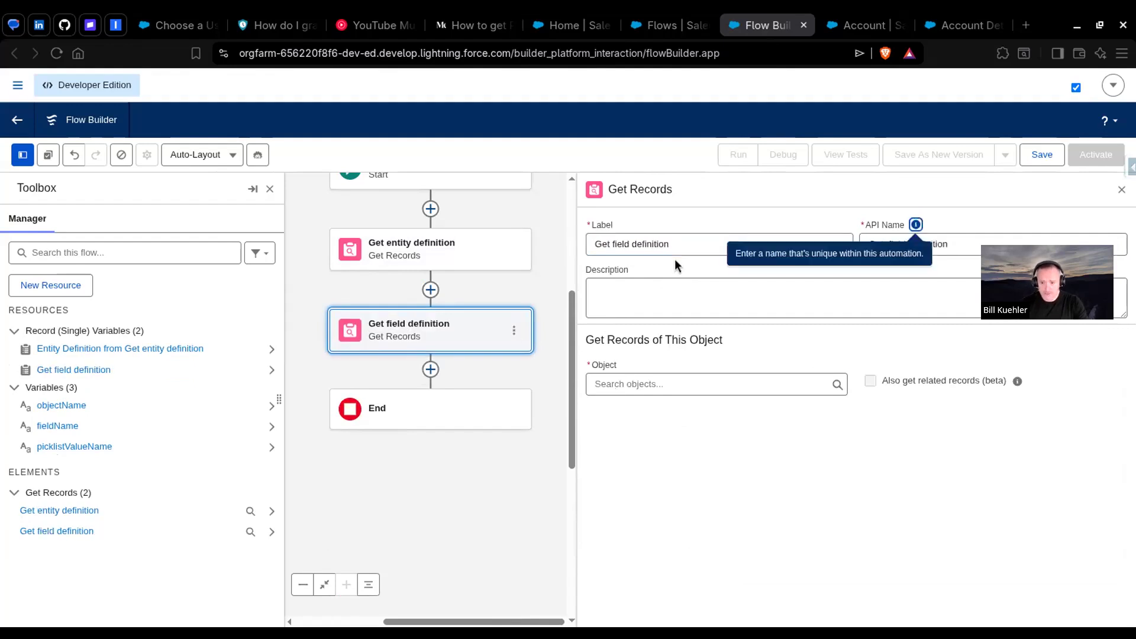
Step: Set the object of the Get field definition element to Field Definition
left_click(659, 384)
type("field de")
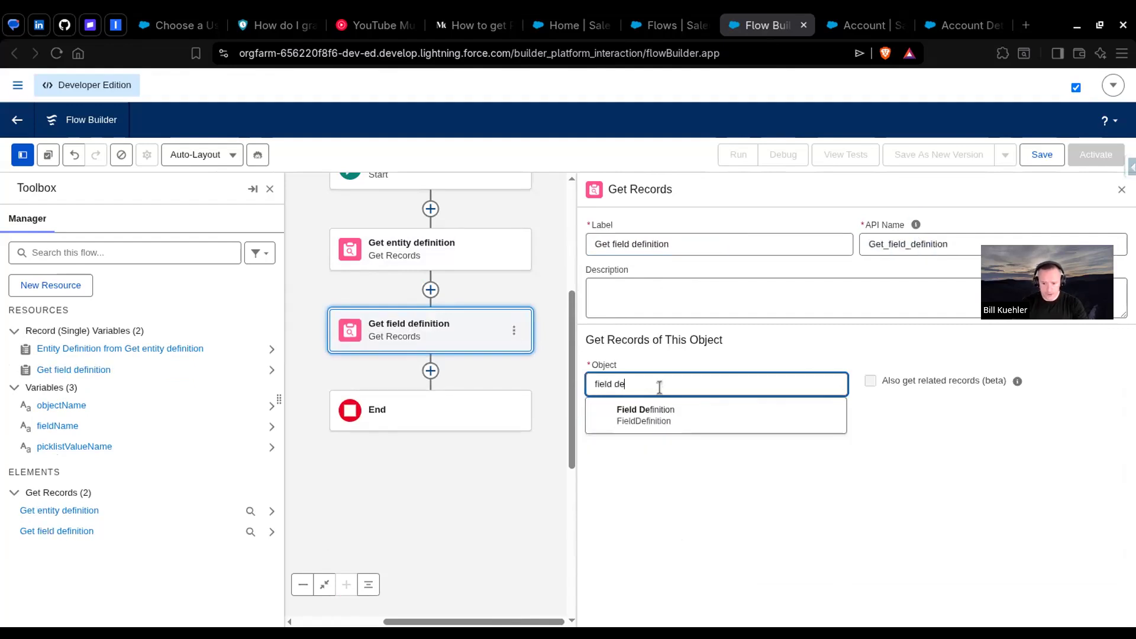
left_click(686, 416)
Step: Check the article's getFieldDefinition filters and set the first Field Definition filter field to Entity Definition ID
scroll(827, 355, "down", 3)
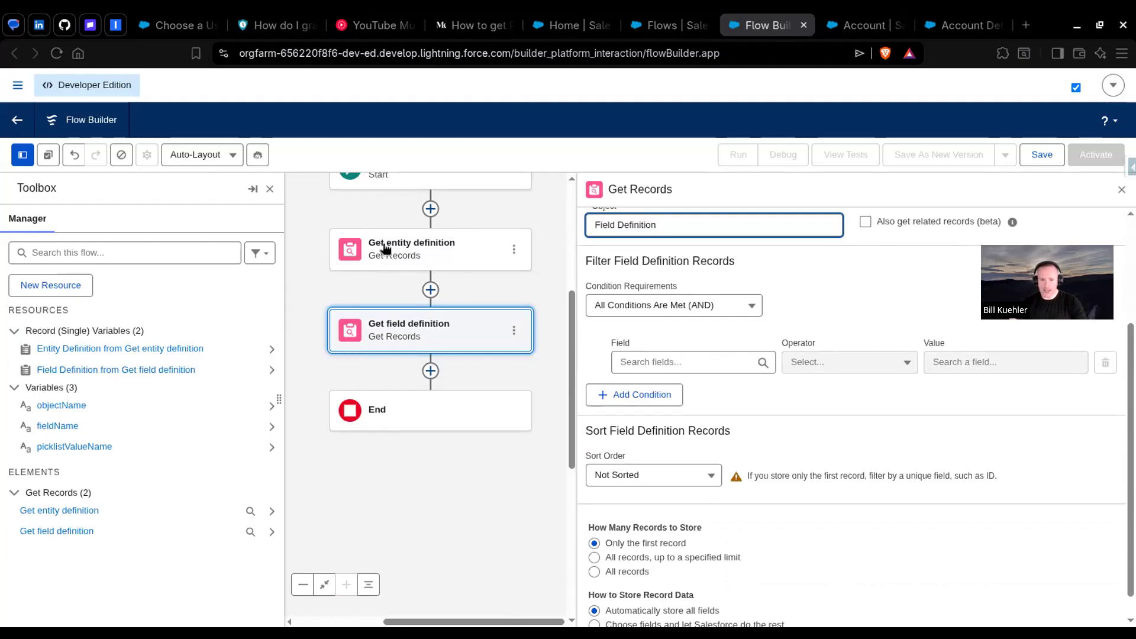
left_click(474, 26)
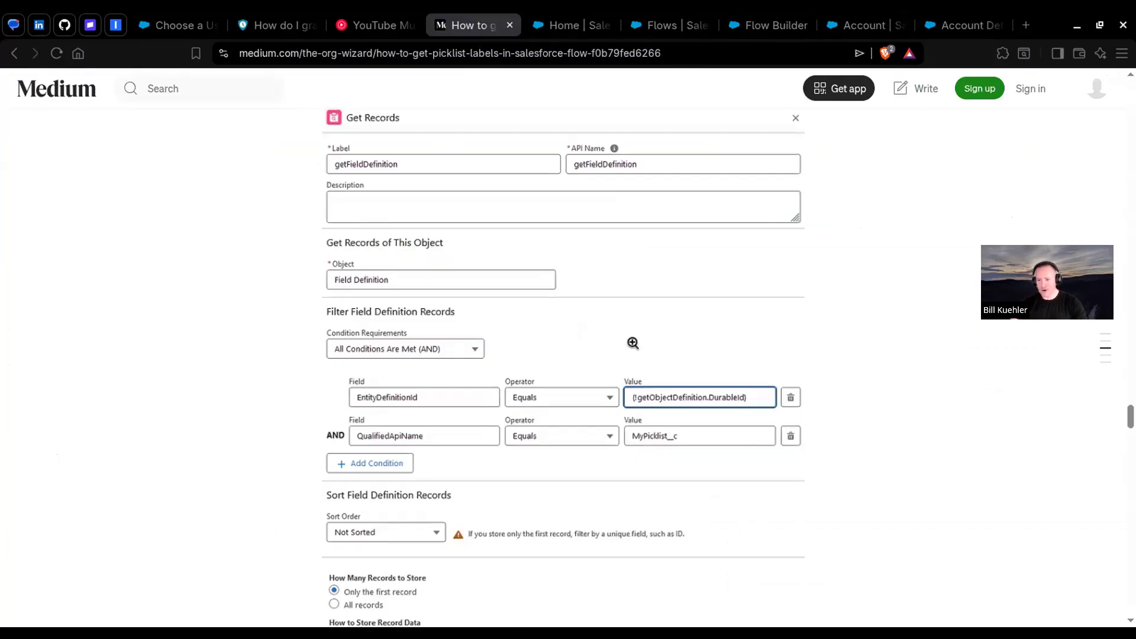
left_click(770, 25)
left_click(672, 364)
type("entit")
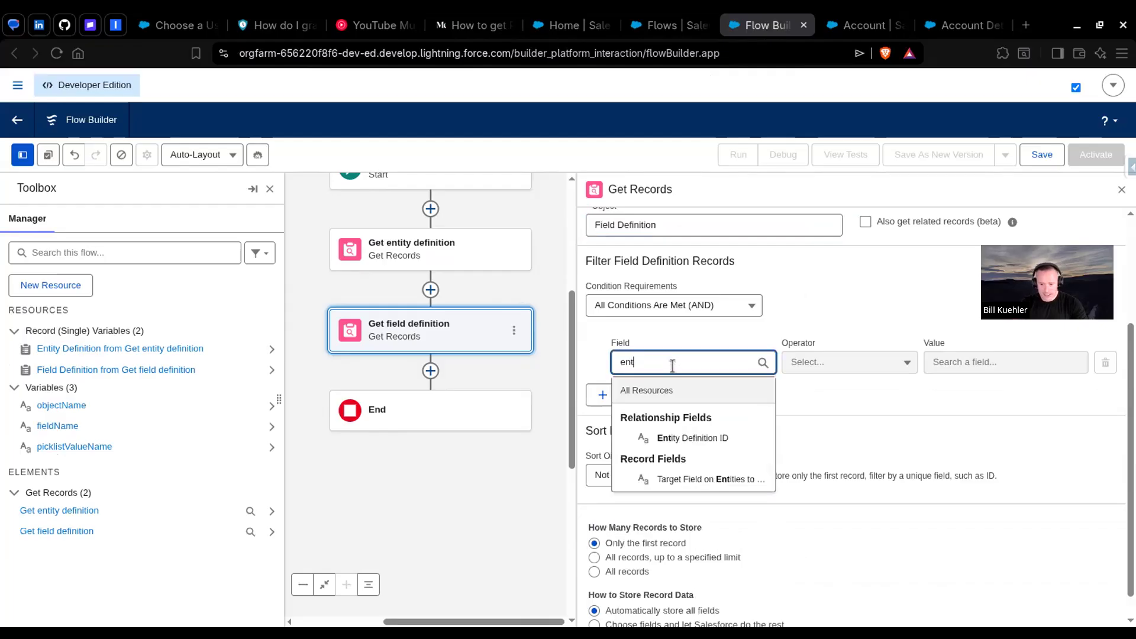
left_click(698, 438)
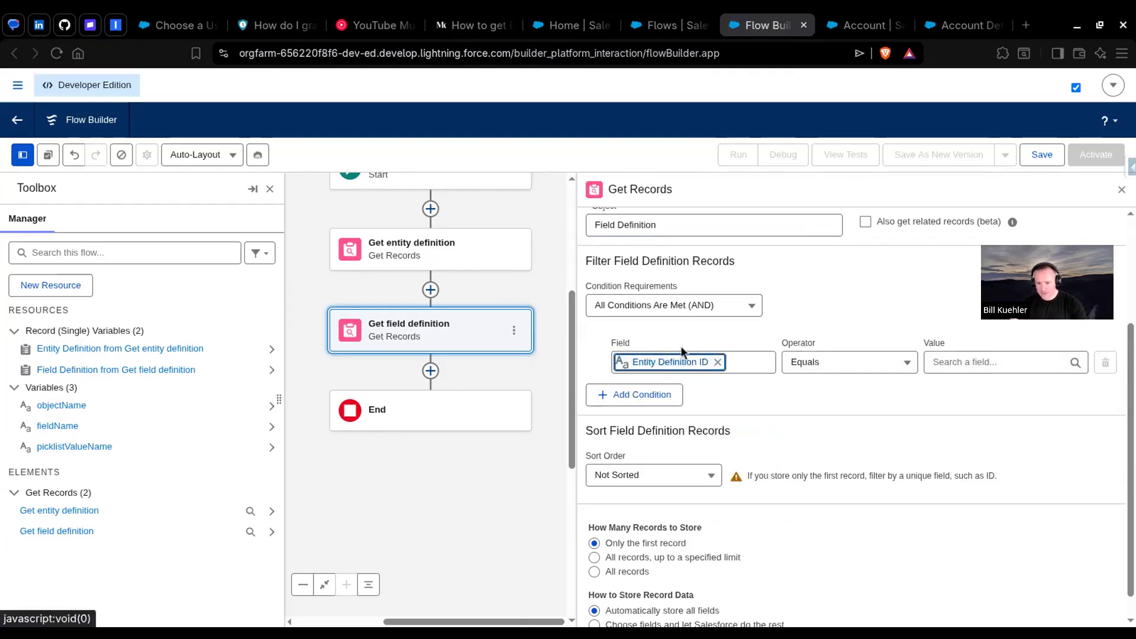
Step: Set the value of the Entity Definition ID condition to the Durable ID of the record from Get entity definition
left_click(957, 363)
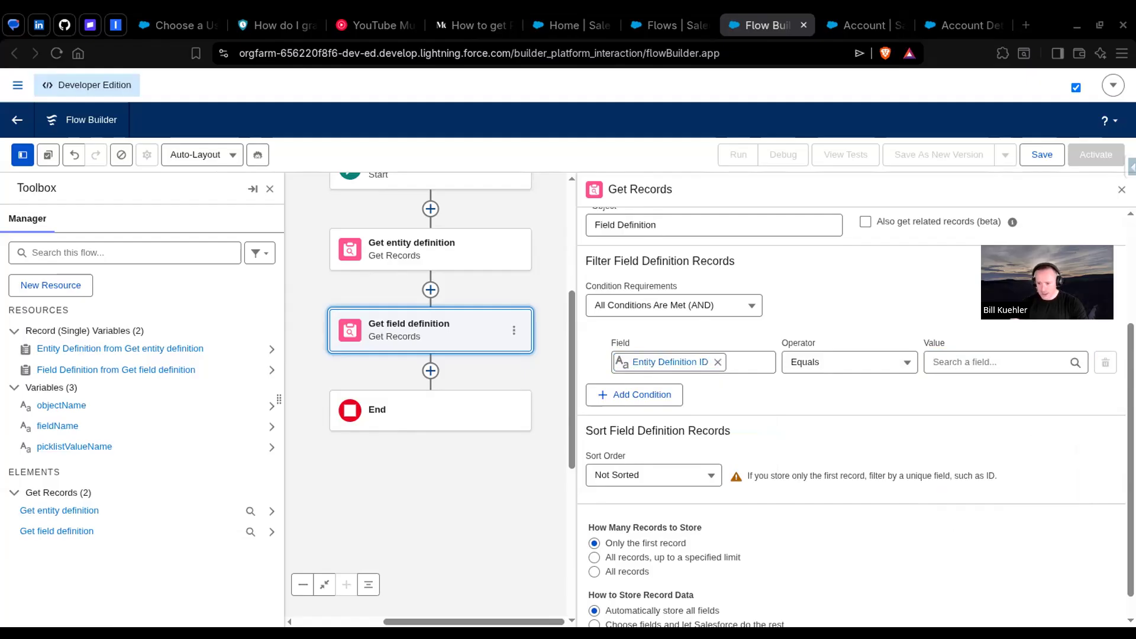
left_click(971, 360)
scroll(1032, 411, "down", 2)
scroll(1032, 411, "up", 2)
left_click(1000, 439)
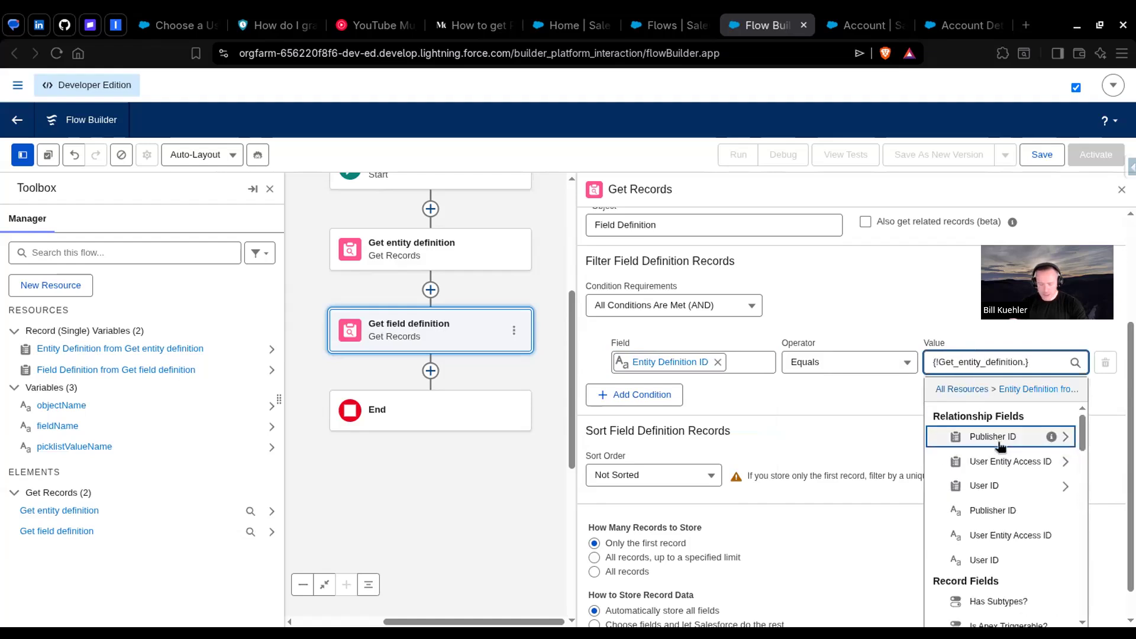
type("dura")
left_click(1000, 436)
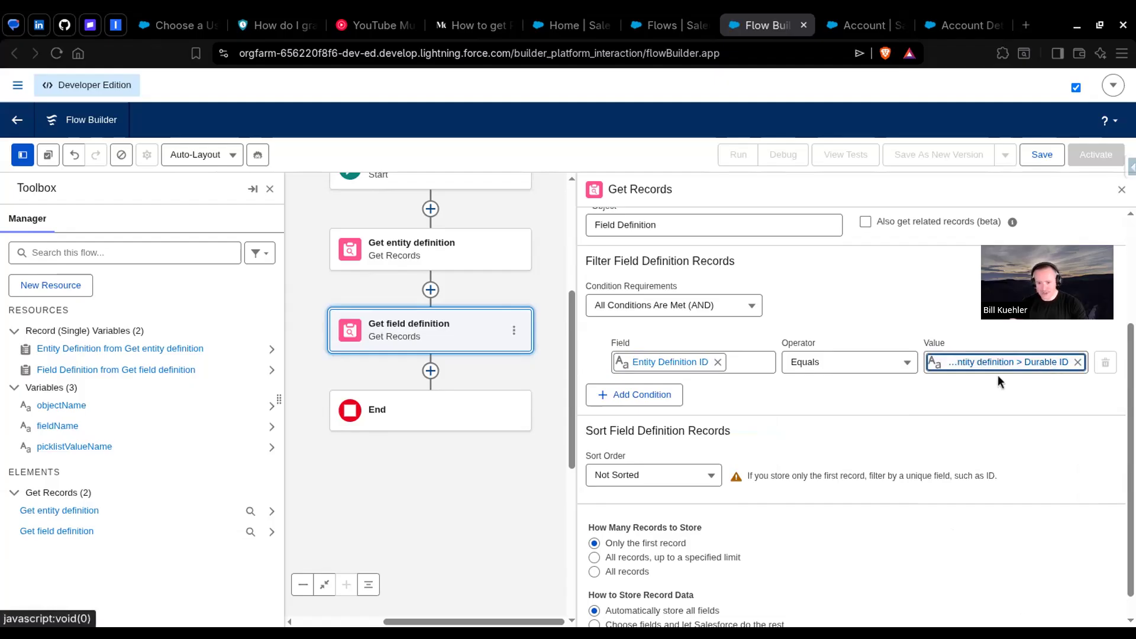
Step: Add a second Field Definition filter condition where Qualified API Name equals the fieldName variable
left_click(628, 398)
left_click(453, 30)
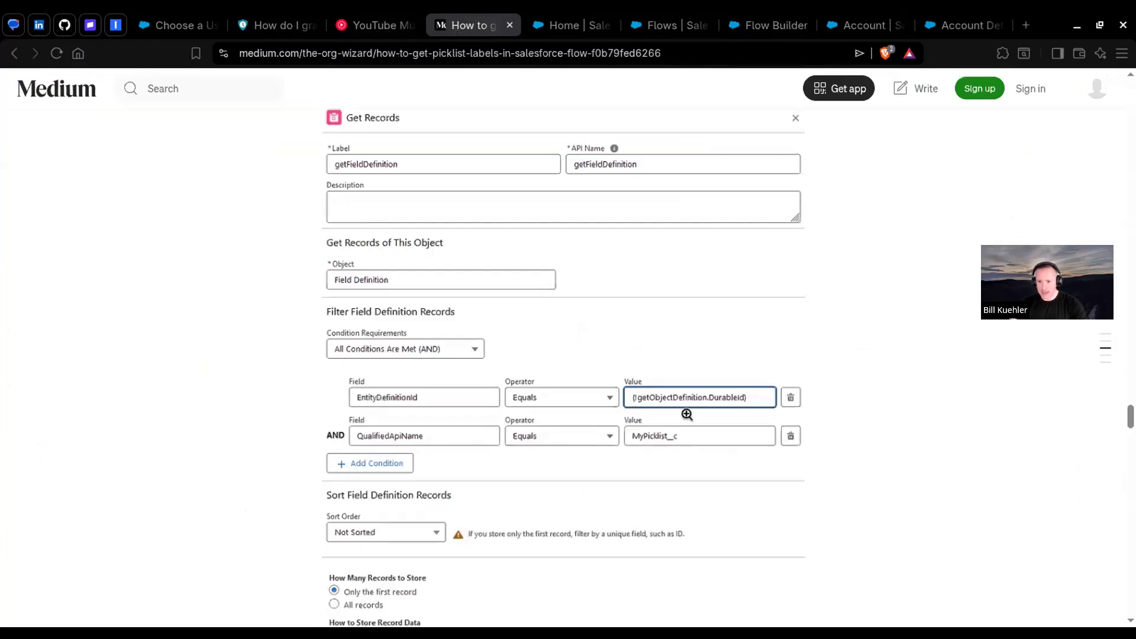
left_click(770, 27)
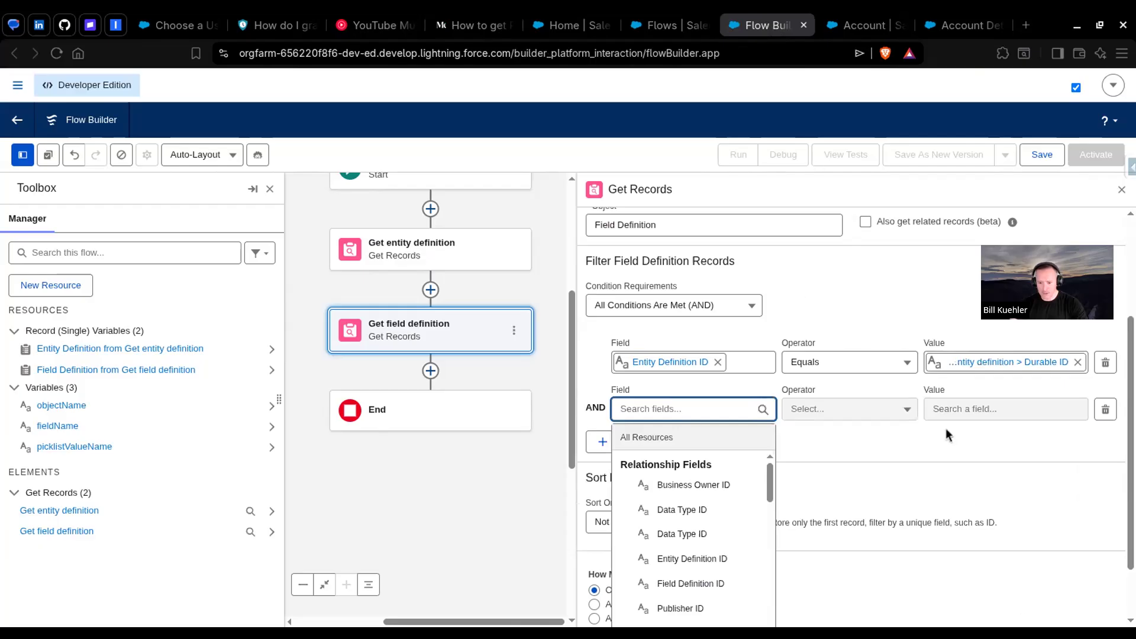
type("qual")
left_click(699, 481)
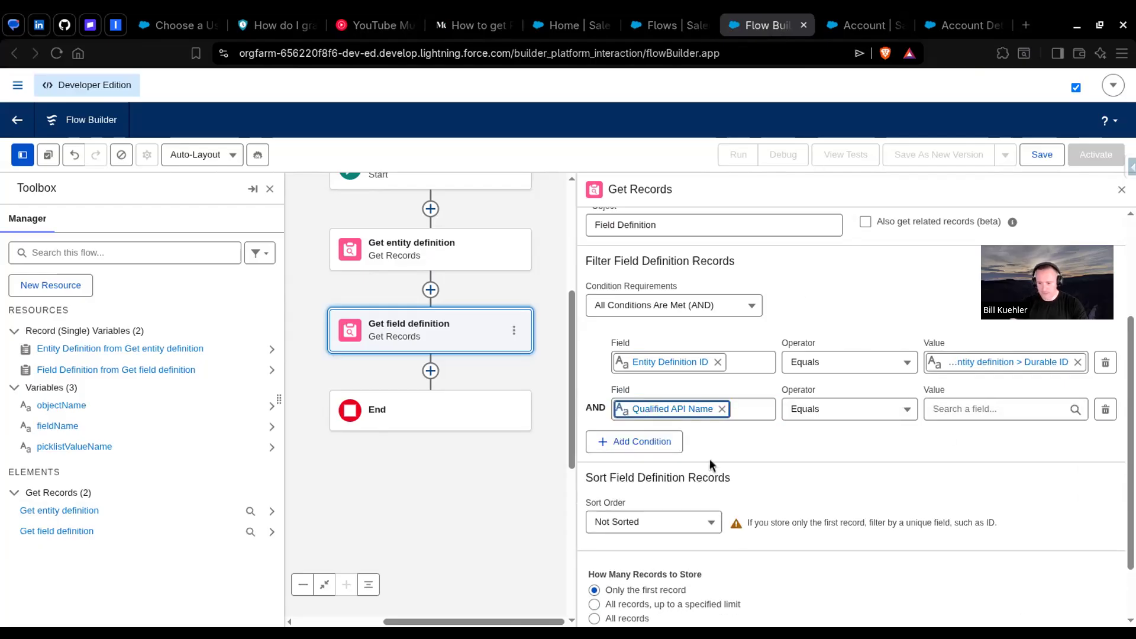
left_click(1000, 409)
left_click(1027, 524)
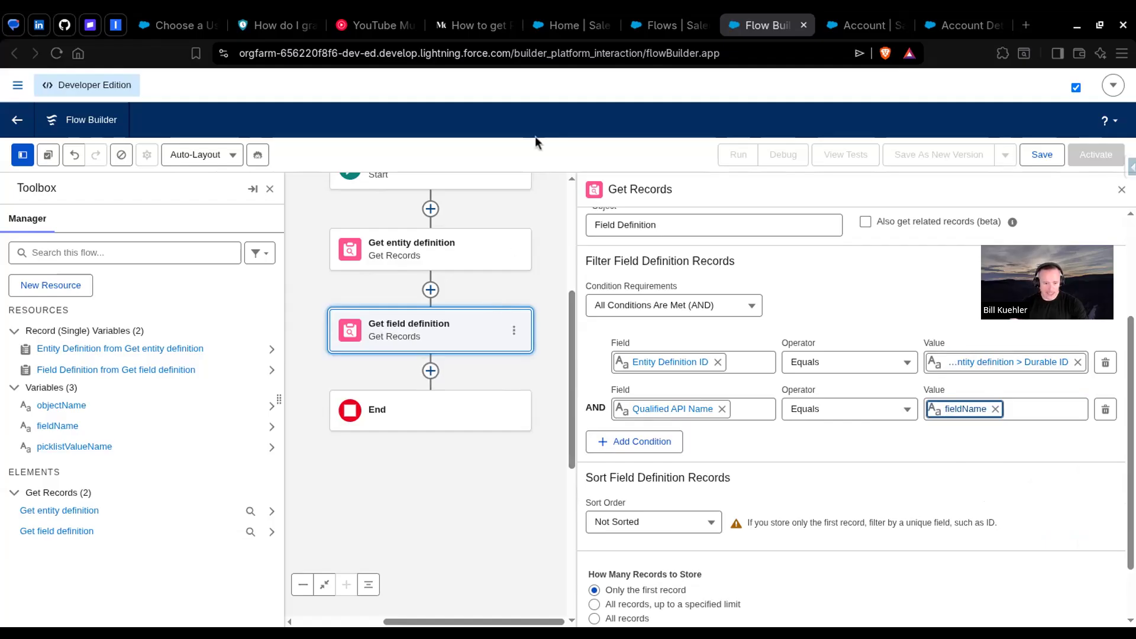
Step: Add a Get Records element labelled "Get picklist value" after Get field definition, following the article's getPicklistValueInfo example
left_click(473, 24)
scroll(521, 281, "down", 10)
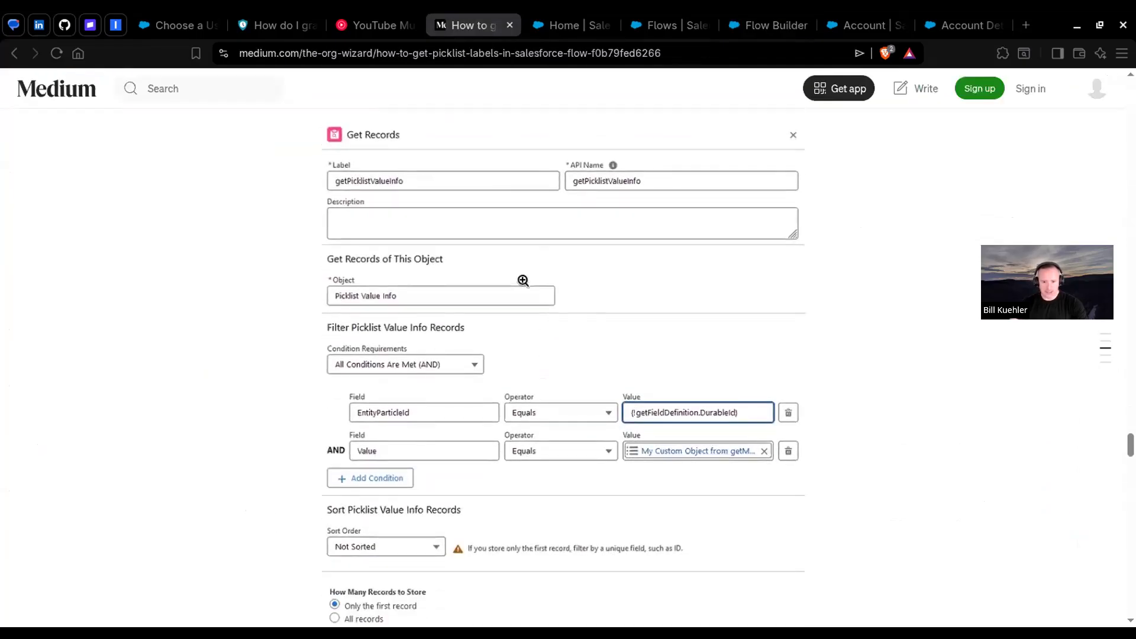
left_click(769, 25)
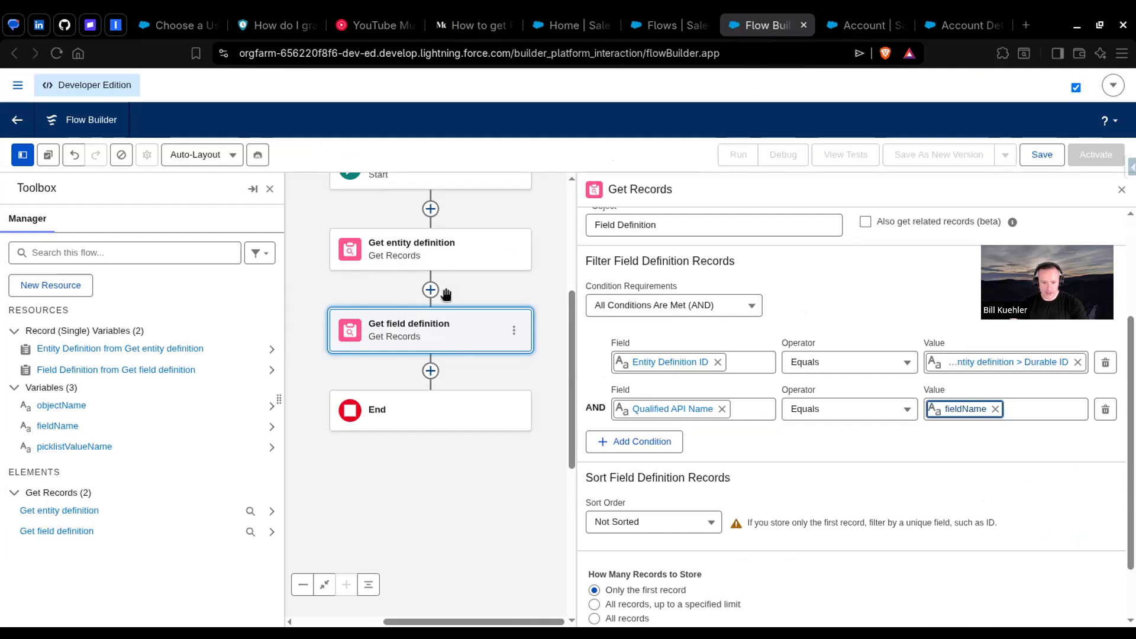
left_click(431, 371)
type("get")
key("Return")
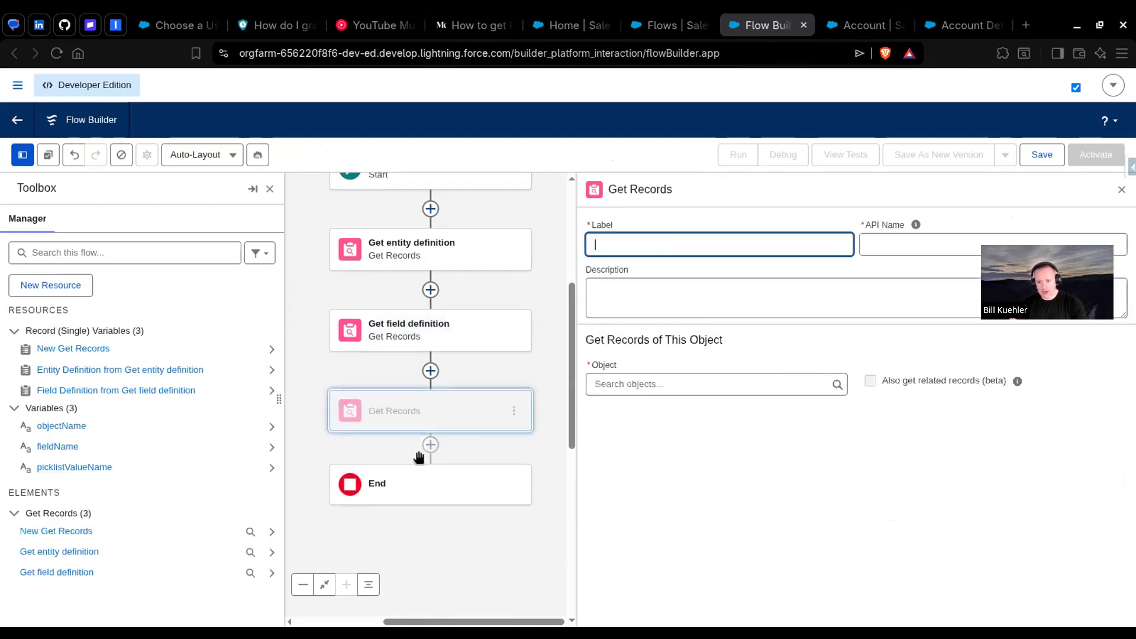
type("Get picklist value")
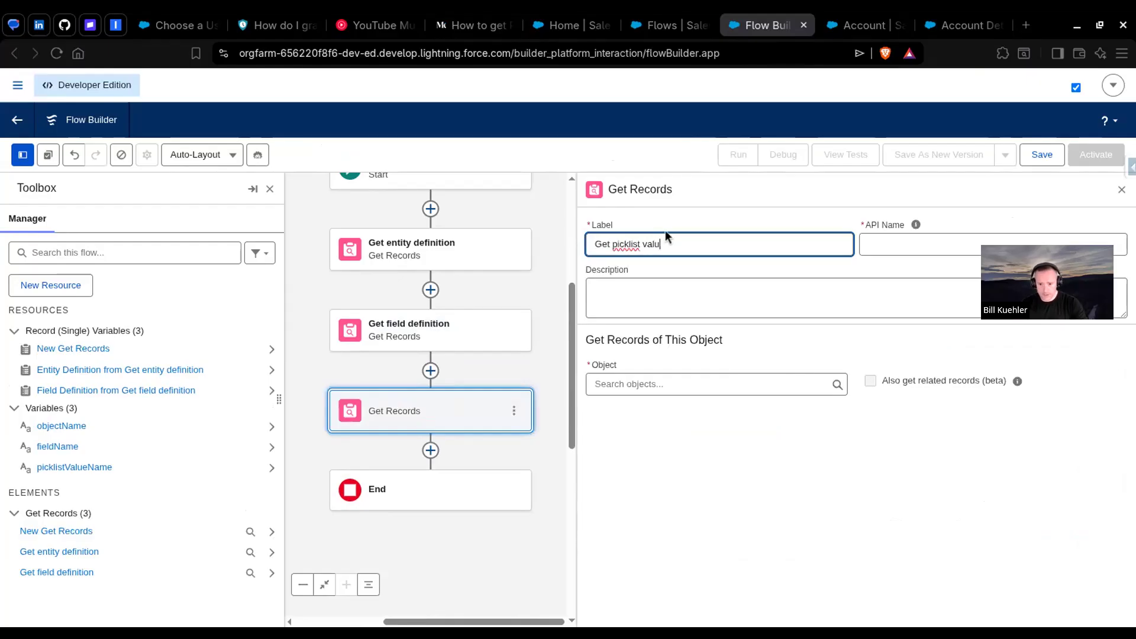
key("Tab")
Step: Set the object of the Get picklist value element to Picklist Value Info
left_click(651, 384)
type("pick")
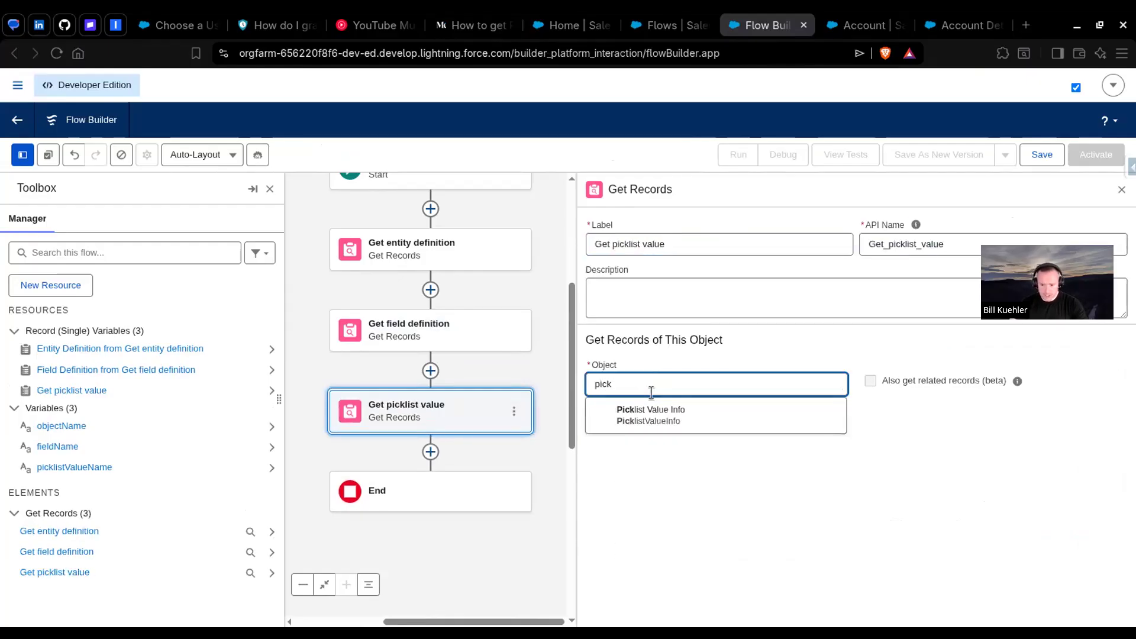
left_click(713, 414)
scroll(646, 412, "down", 3)
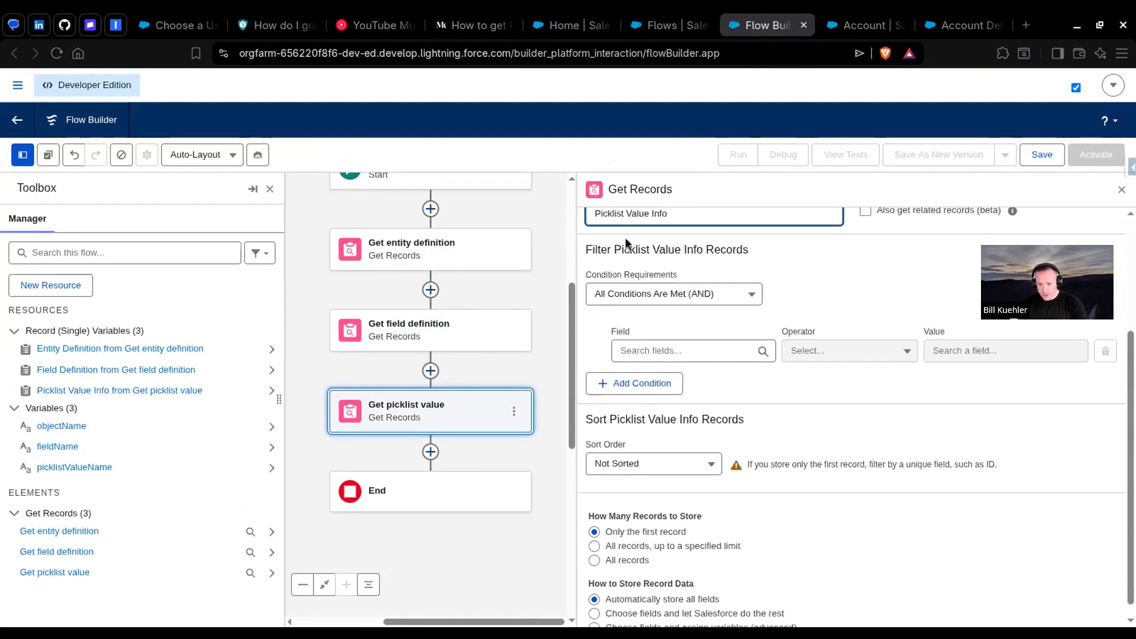
Step: Following the article, filter Picklist Value Info records where Entity Particle ID equals the Durable ID from Get field definition
left_click(470, 25)
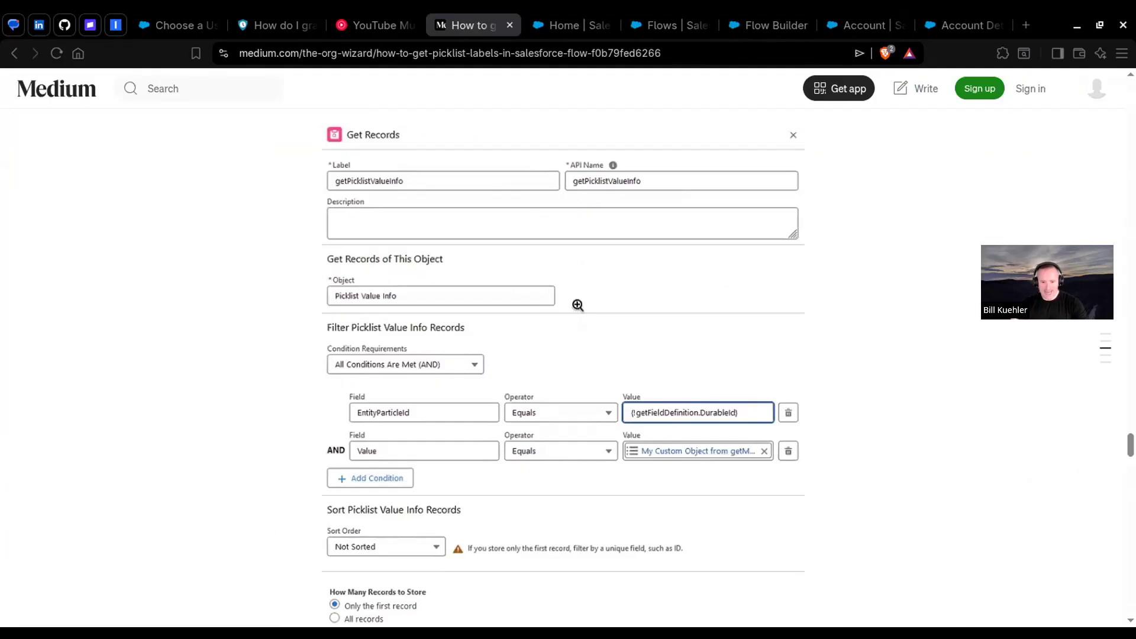
left_click(770, 25)
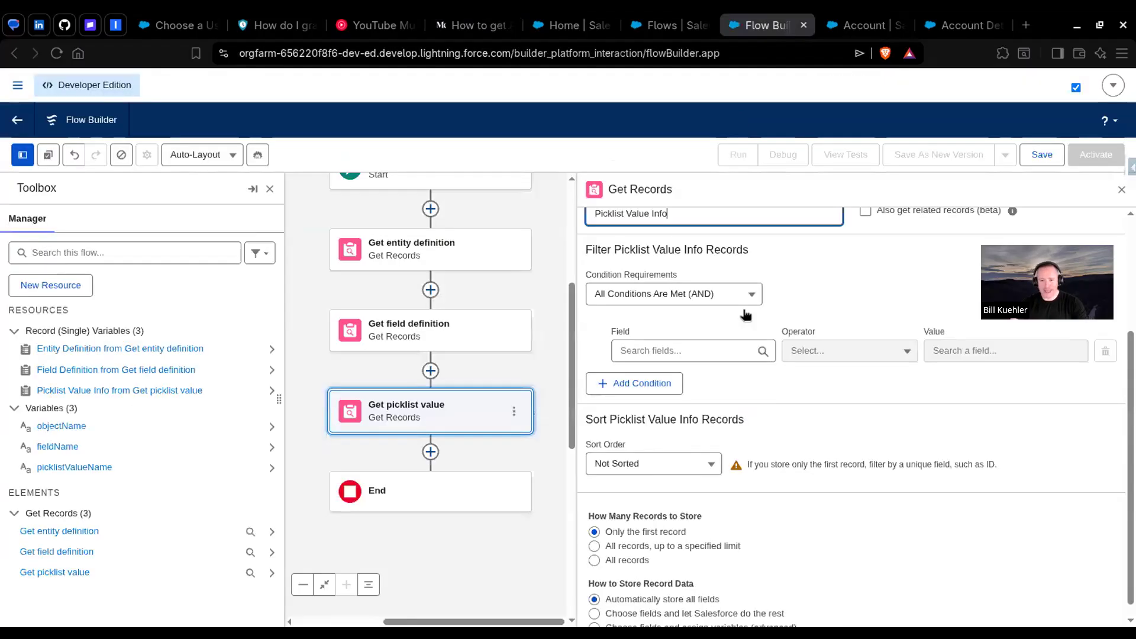
left_click(668, 351)
type("enti")
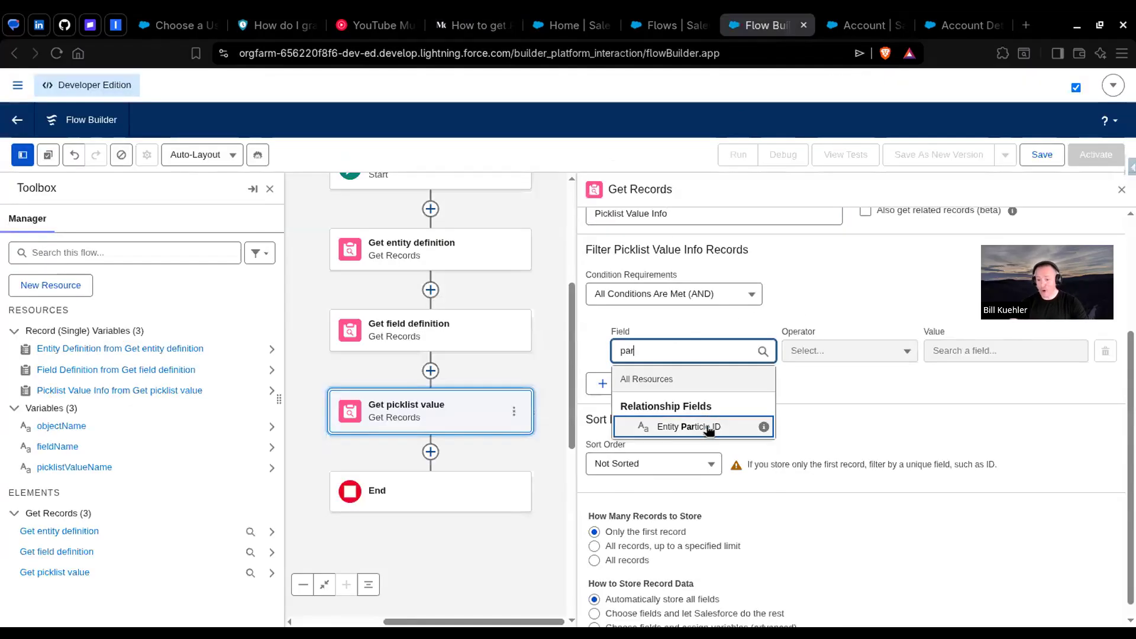
left_click(706, 428)
left_click(1000, 351)
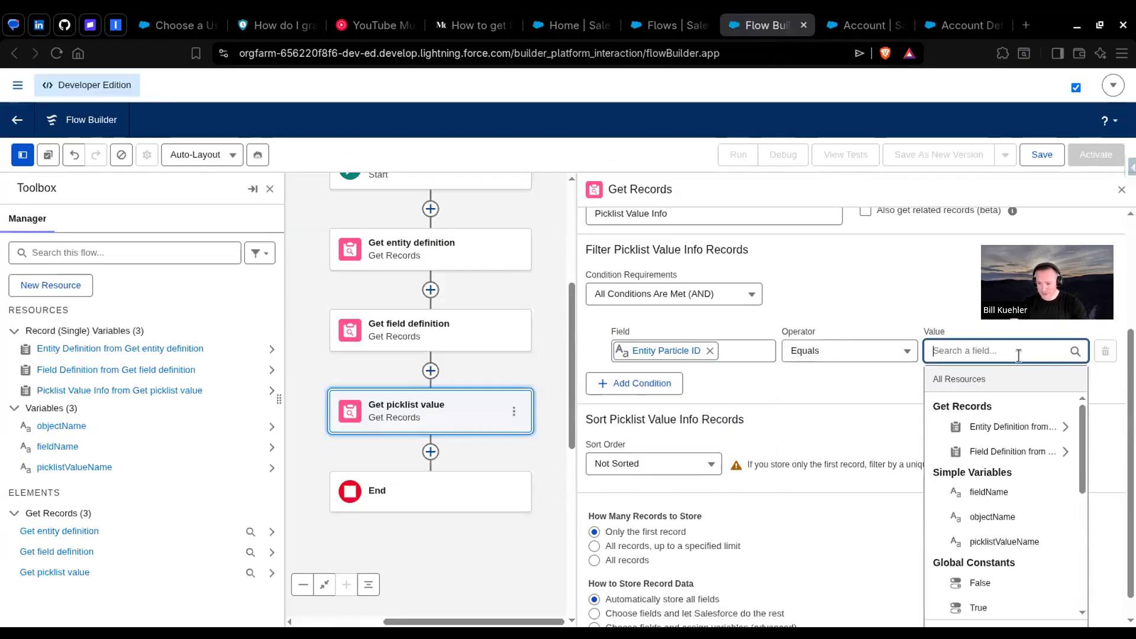
left_click(1000, 448)
type("duri")
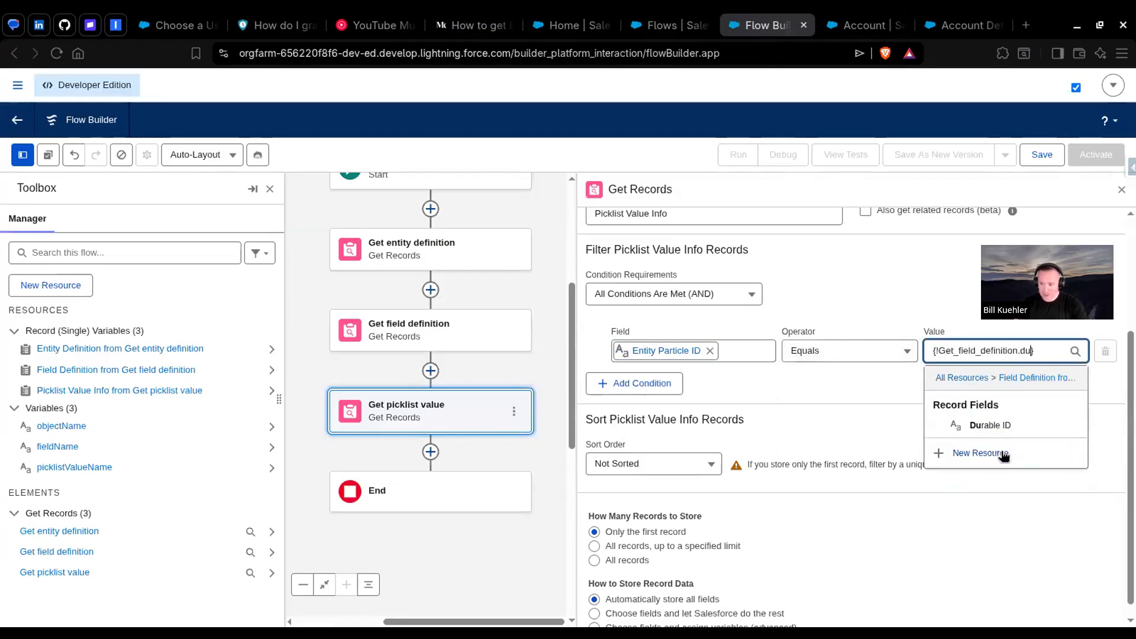
key("BackSpace")
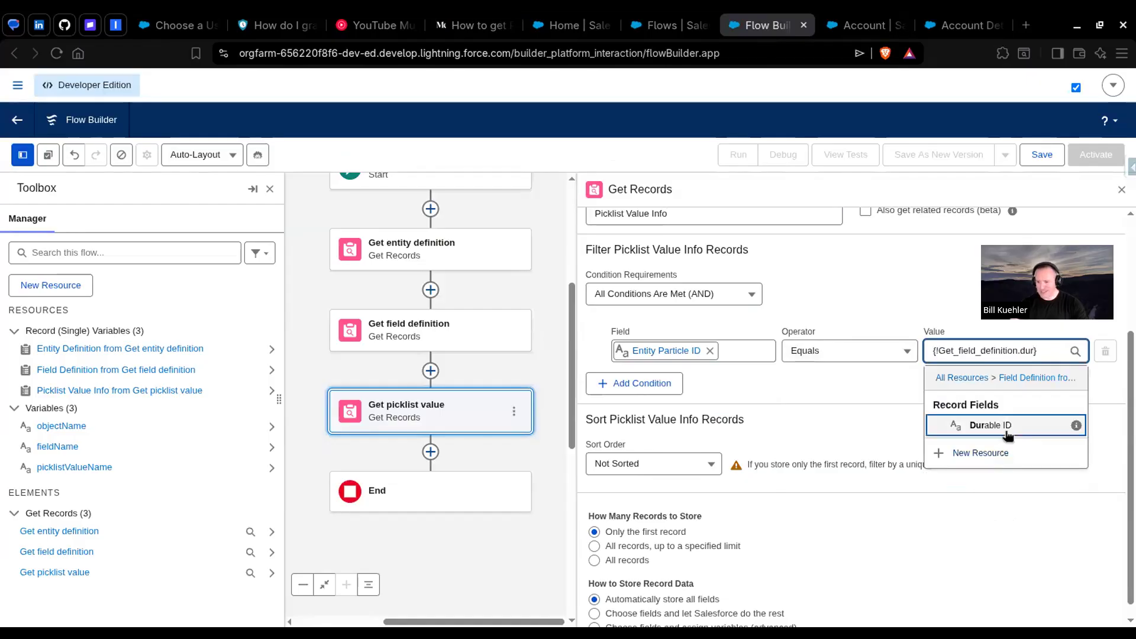
left_click(1006, 425)
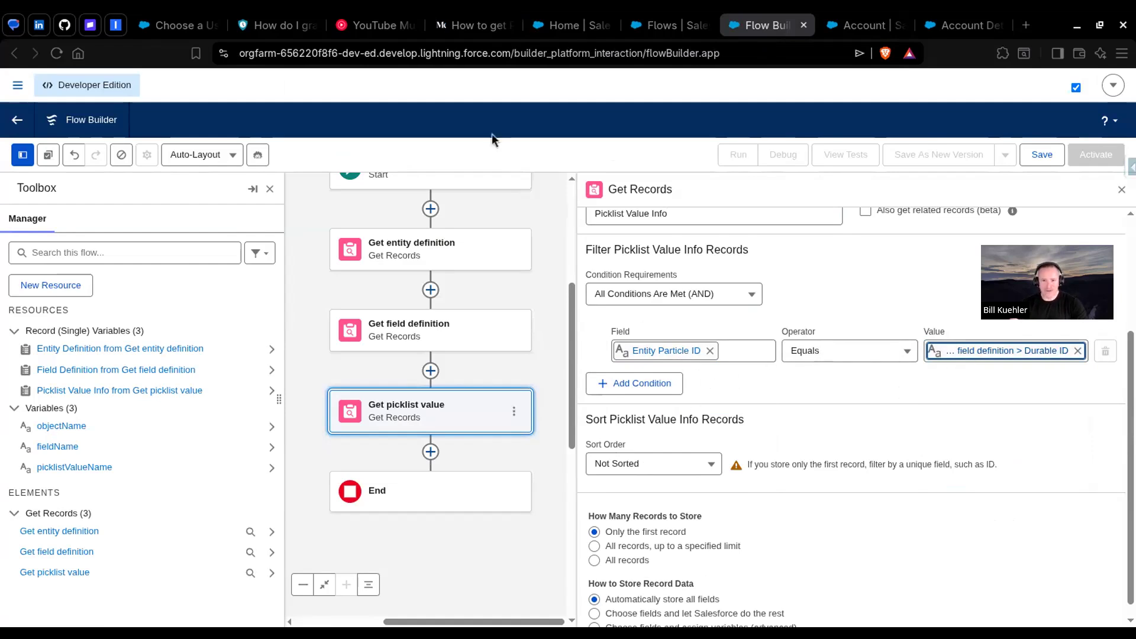
Step: Add a second Picklist Value Info filter condition where Value equals the picklistValueName variable
left_click(467, 26)
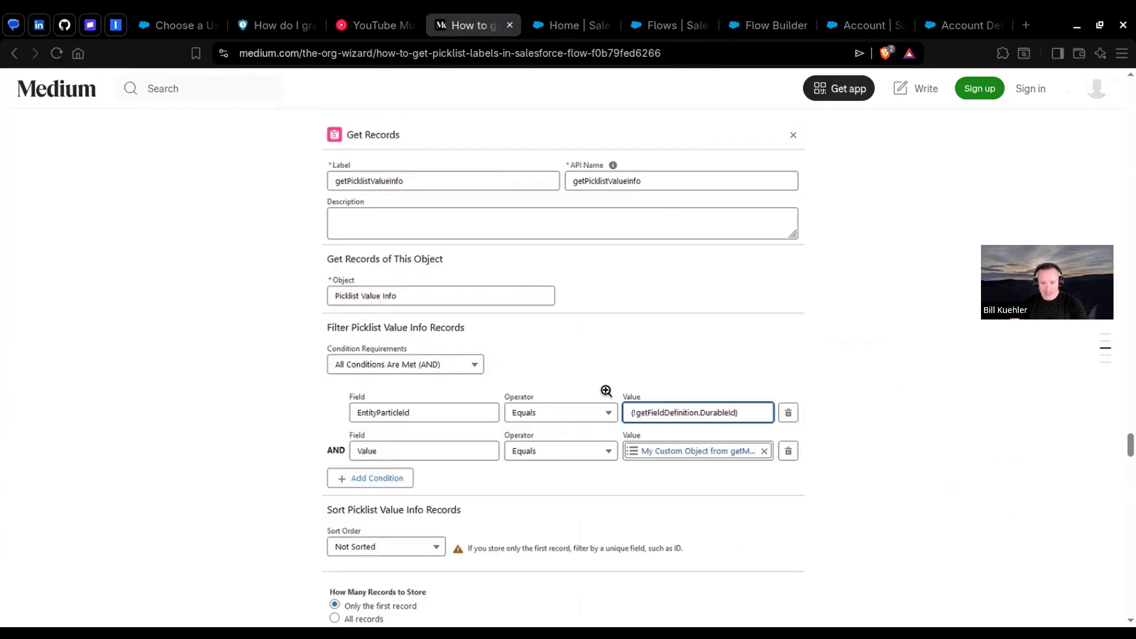
left_click(769, 24)
left_click(634, 383)
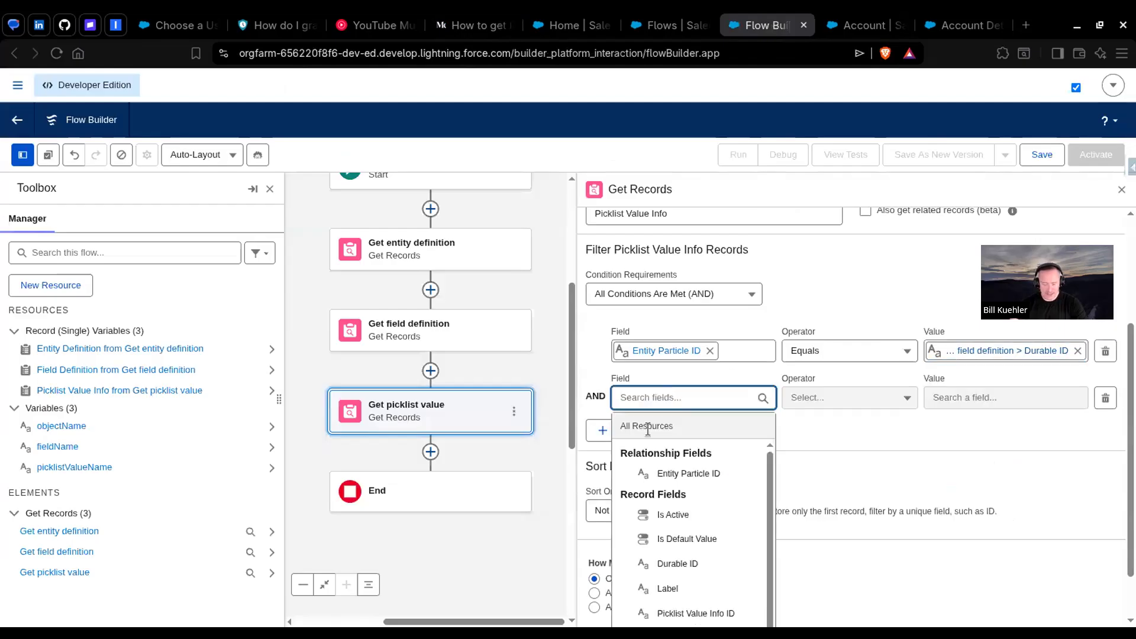
type("value")
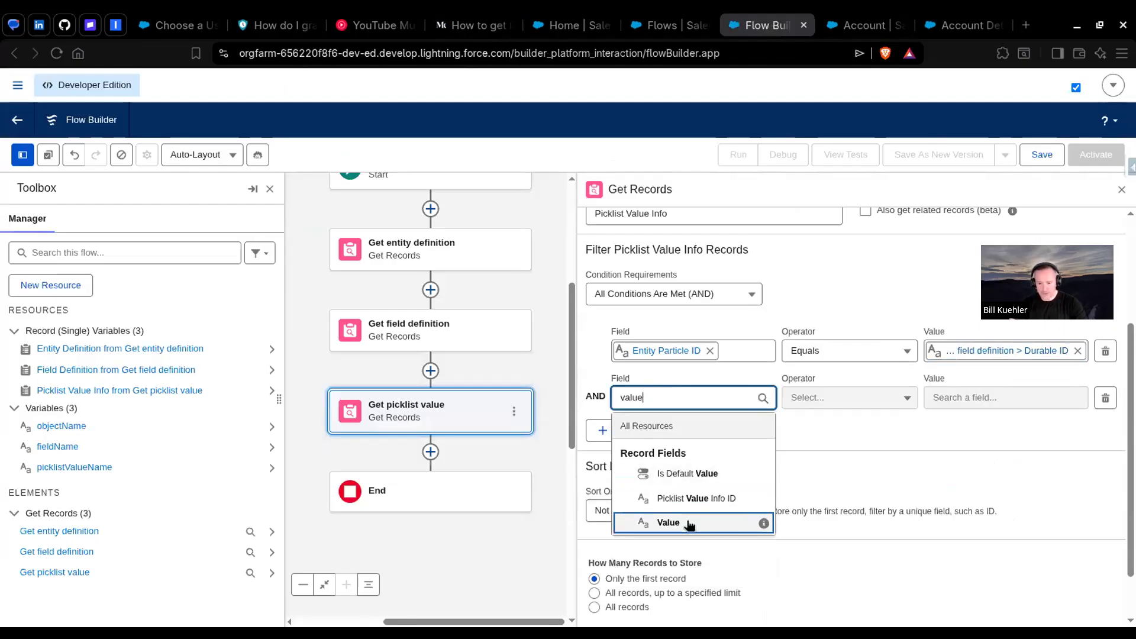
left_click(734, 522)
left_click(987, 395)
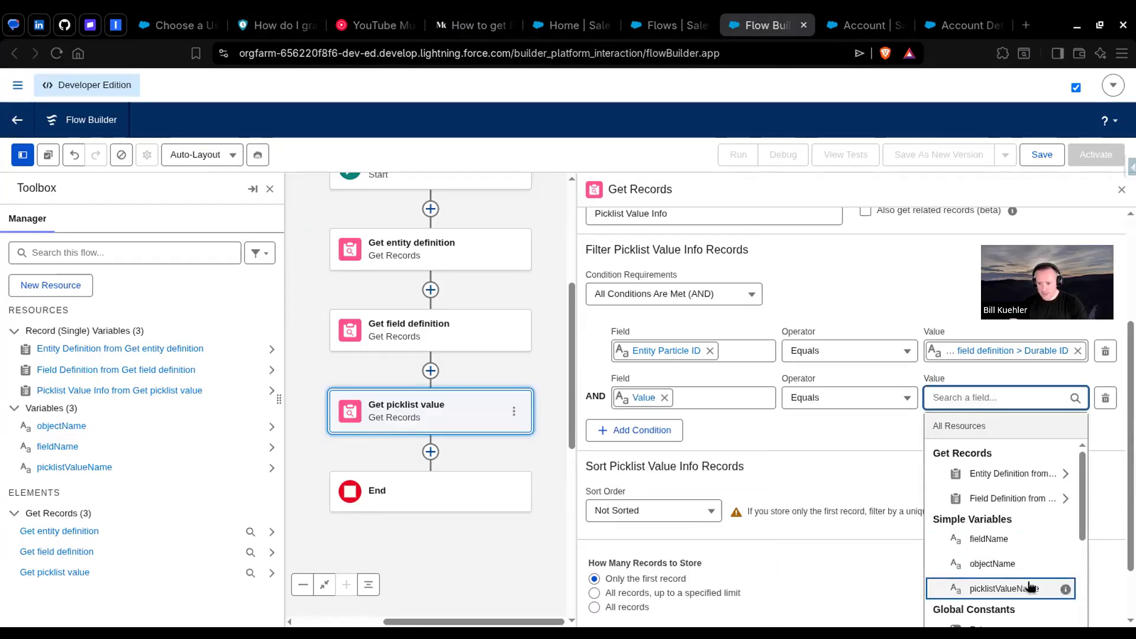
left_click(1004, 588)
scroll(890, 474, "down", 1)
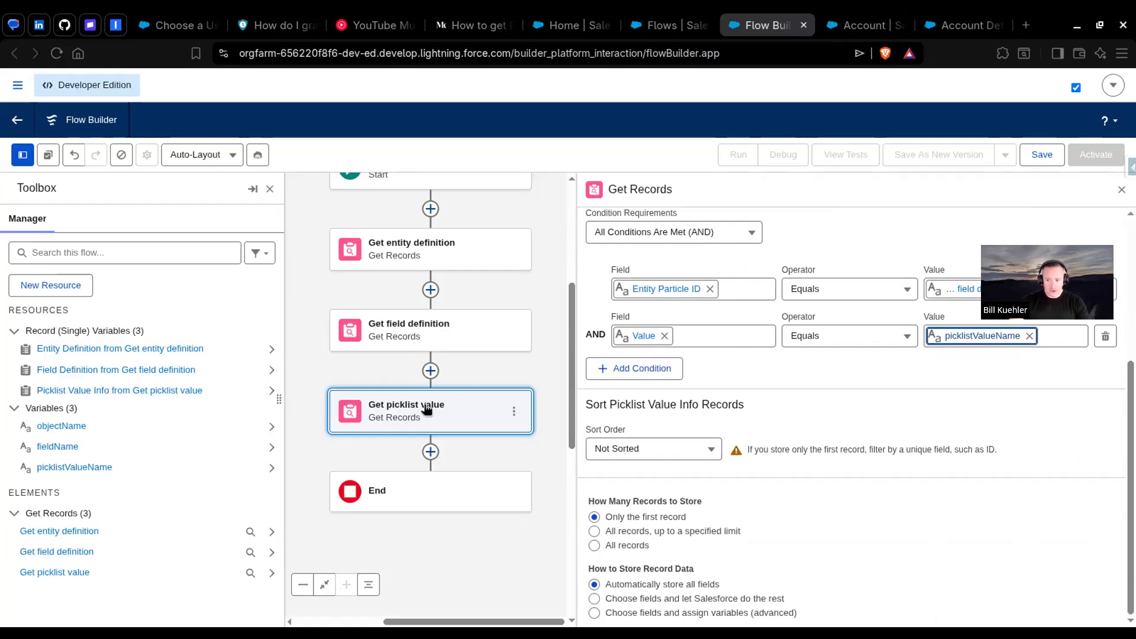
Step: Save the flow with the label "Get picklist label from value"
left_click(1042, 157)
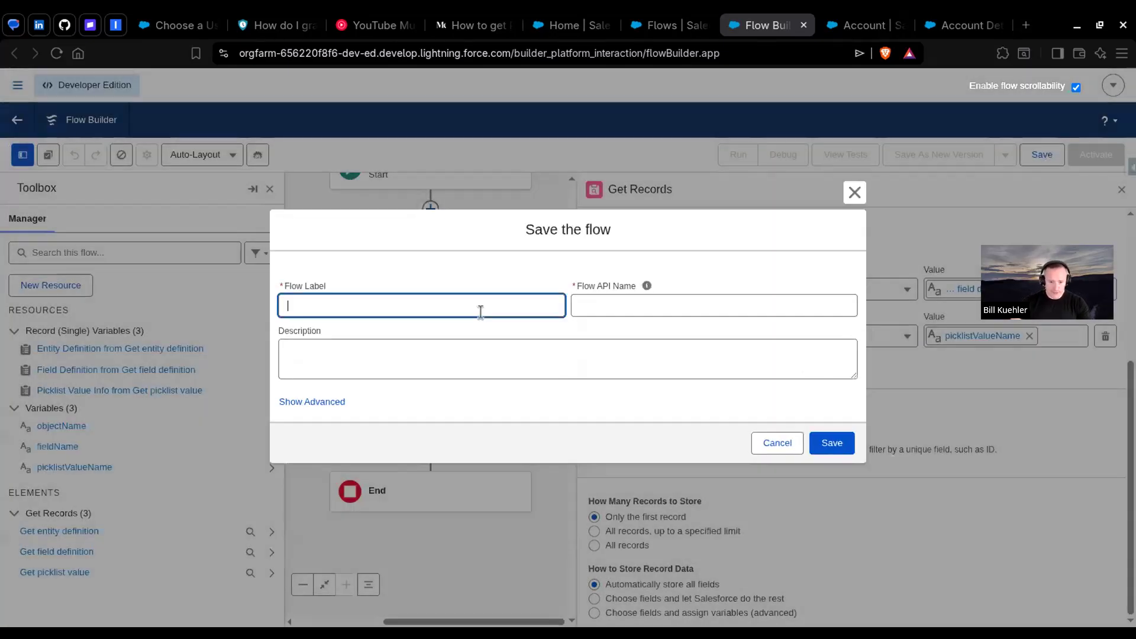
type("Get picklist label")
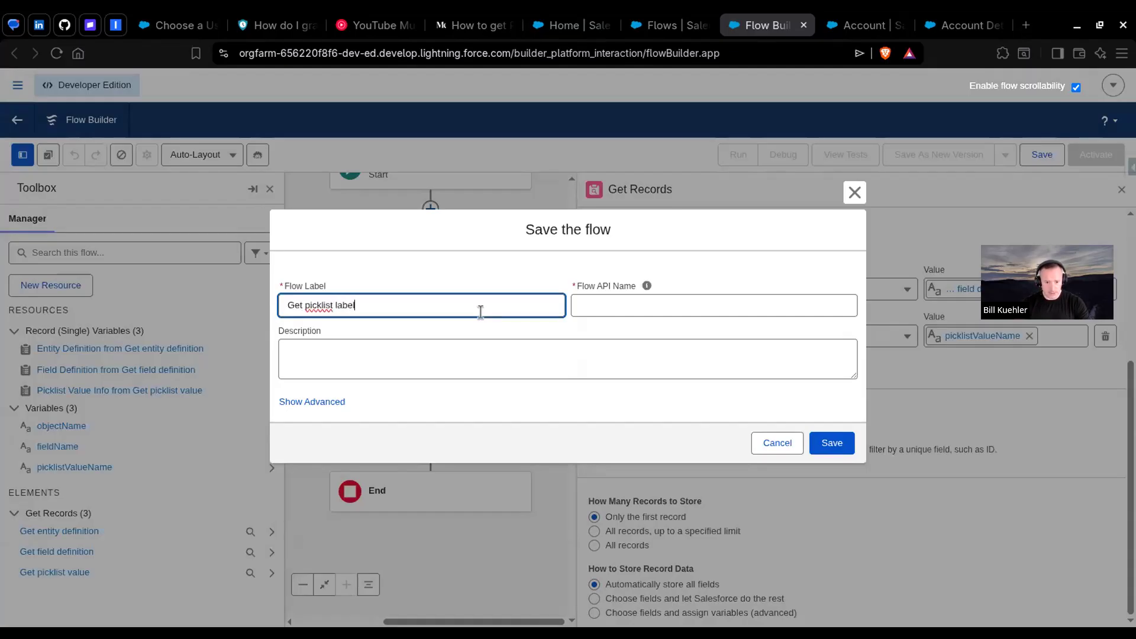
type(" from value")
key("Return")
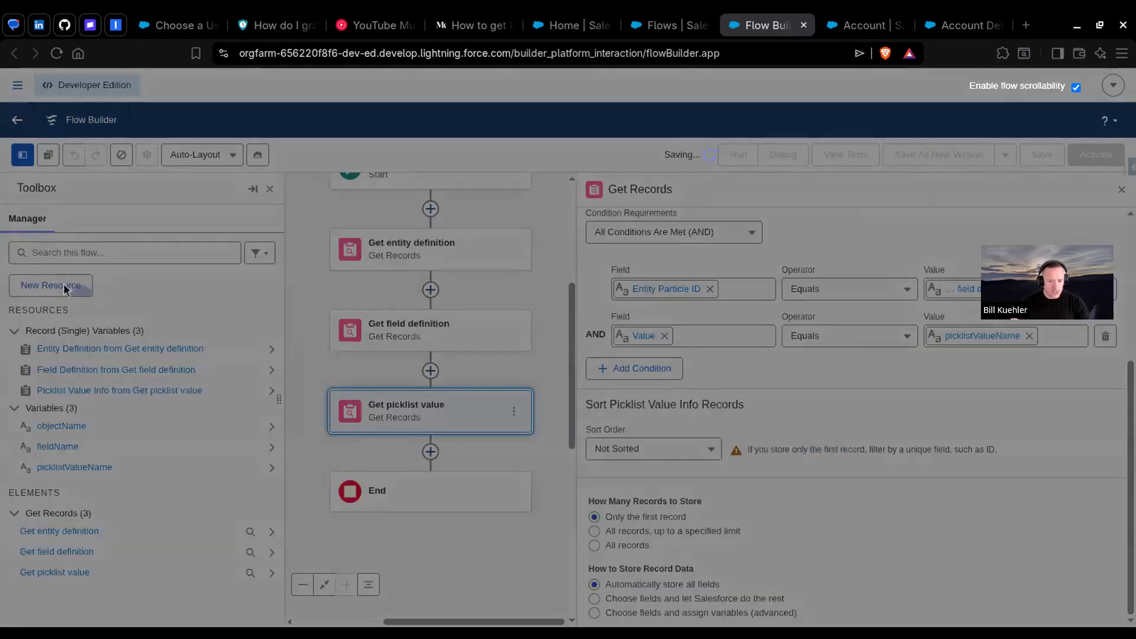
Step: Create a Text variable named picklistLabelText that is available for output
left_click(65, 287)
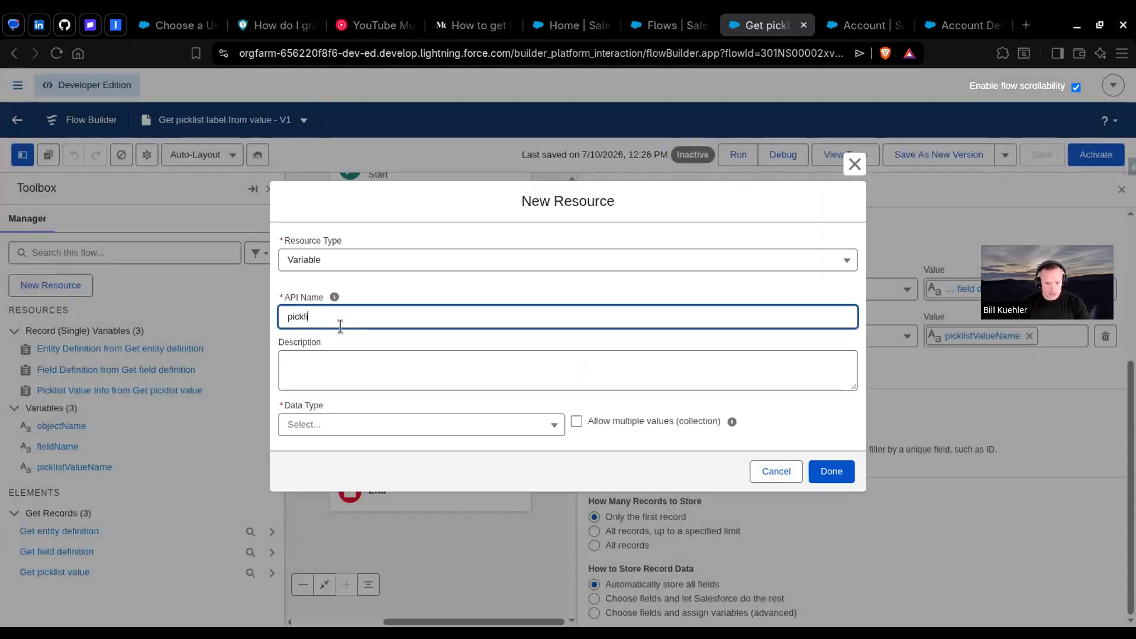
type("picklistLabelText")
key("Tab")
left_click(406, 425)
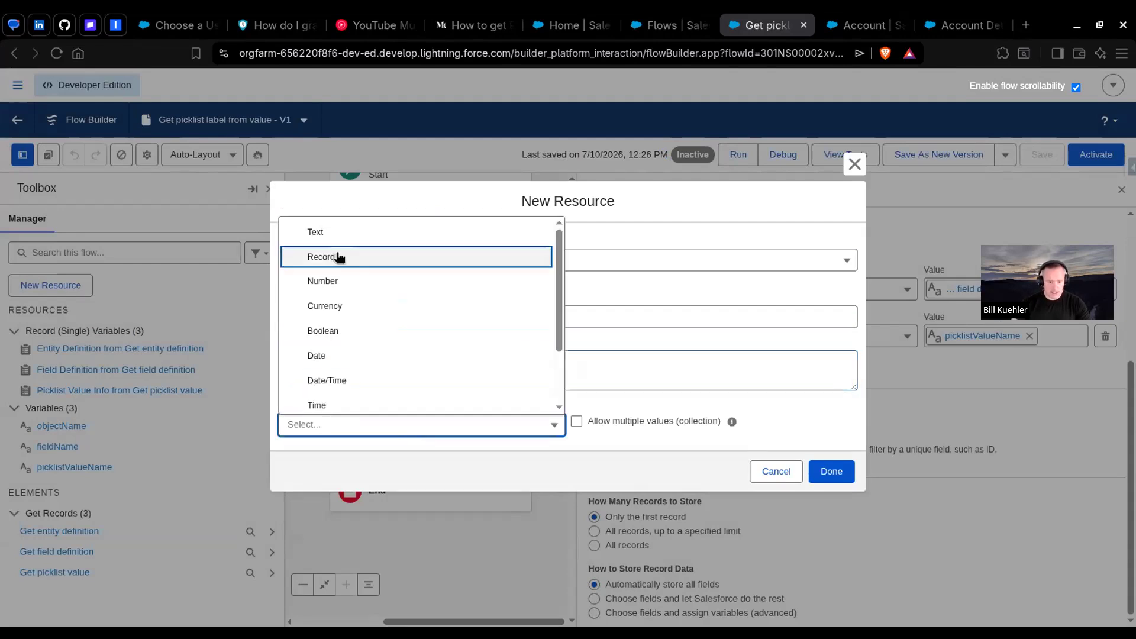
left_click(336, 234)
left_click(324, 481)
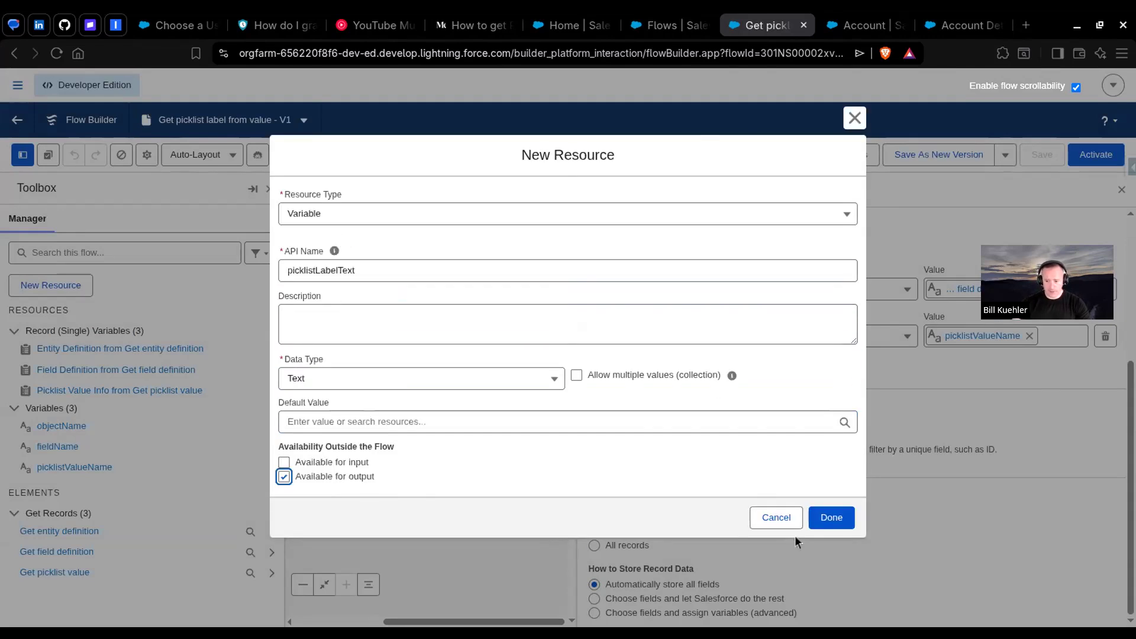
left_click(837, 520)
Step: Add an Assignment element labelled "Set the label for return" after Get picklist value
left_click(430, 452)
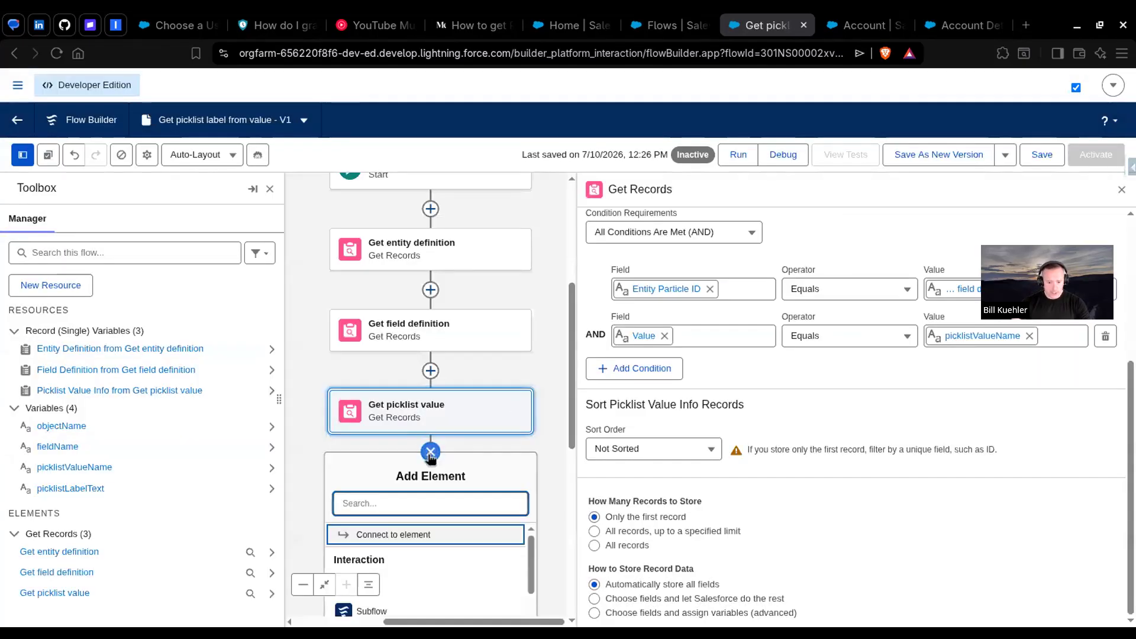
type("assi")
key("Return")
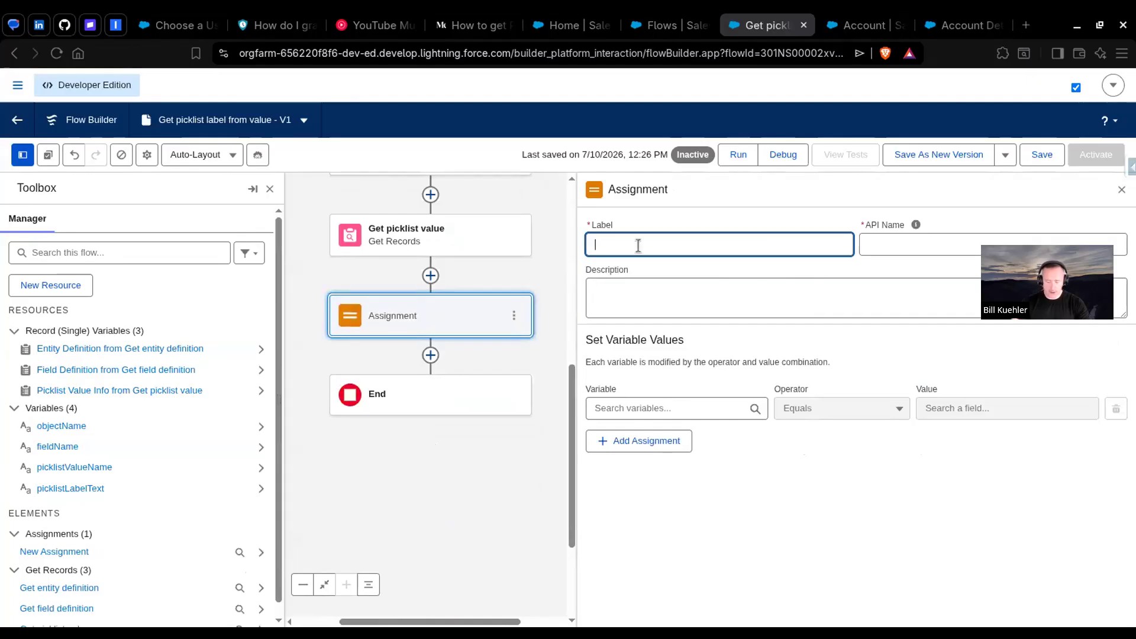
type("Set the ")
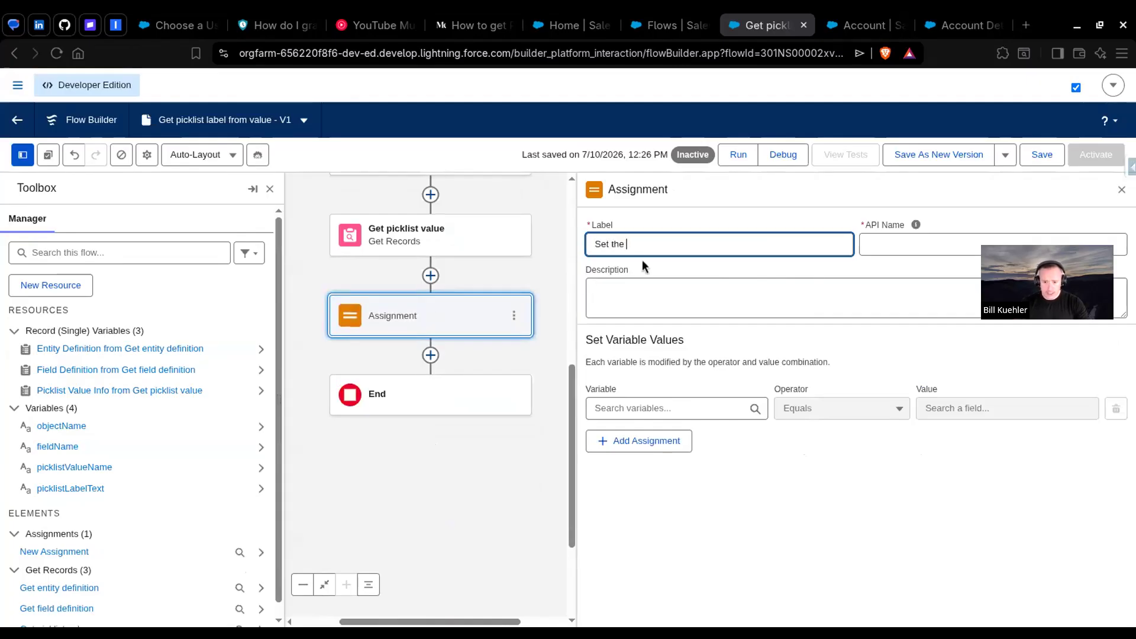
type("label for re")
key("BackSpace")
key("BackSpace")
type("el for return")
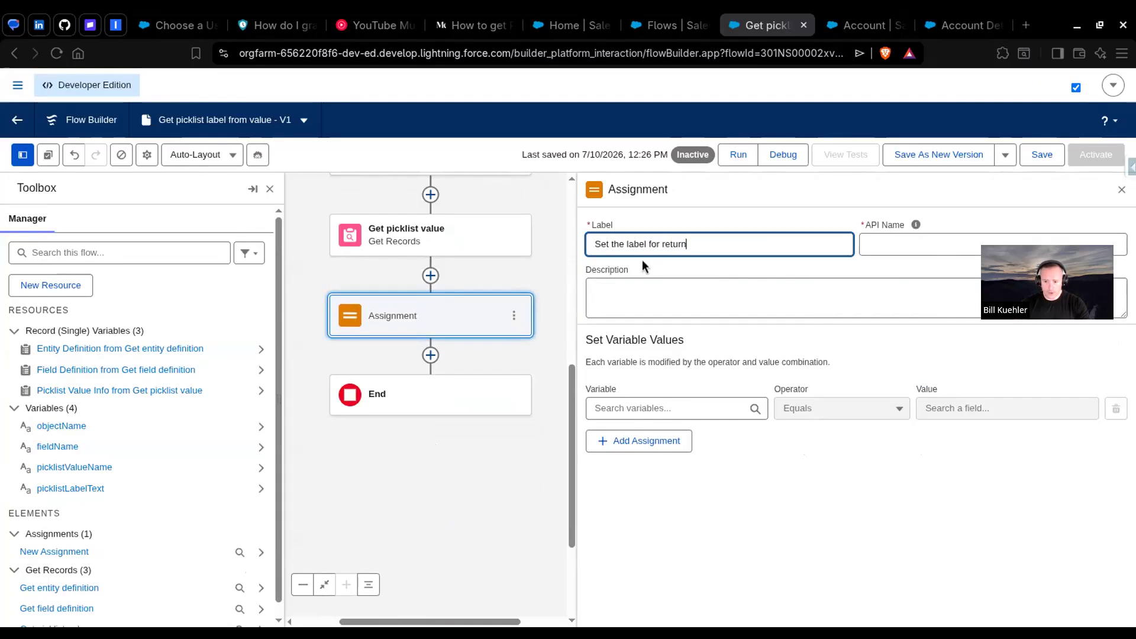
Step: Assign the Label of the Picklist Value Info record from Get picklist value to picklistLabelText using the Equals operator
left_click(677, 408)
scroll(684, 454, "down", 1)
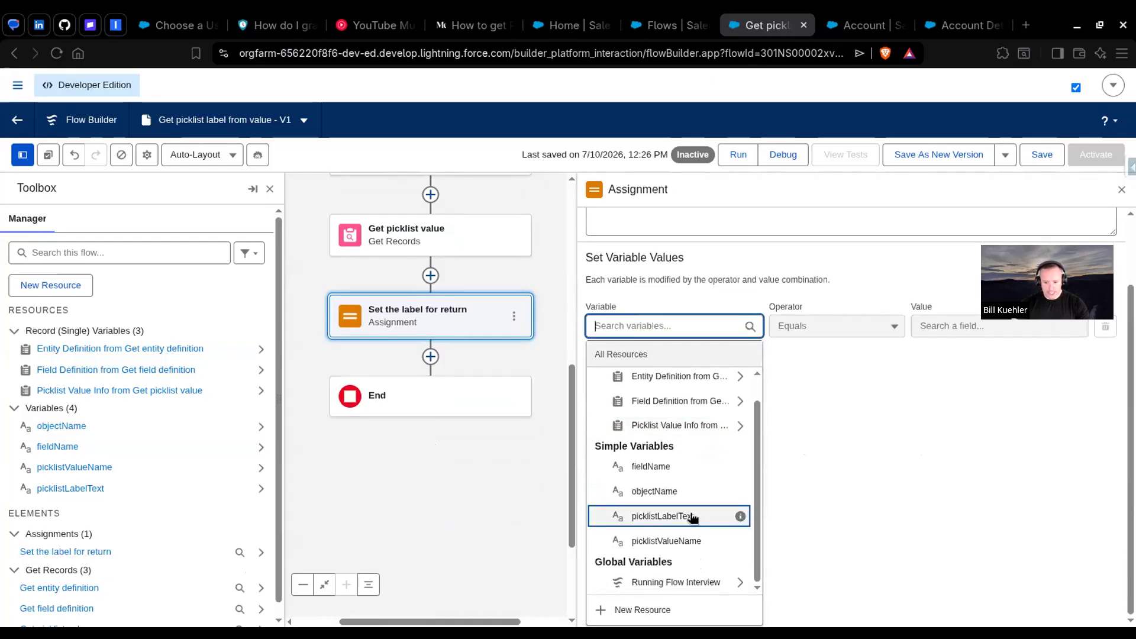
left_click(698, 518)
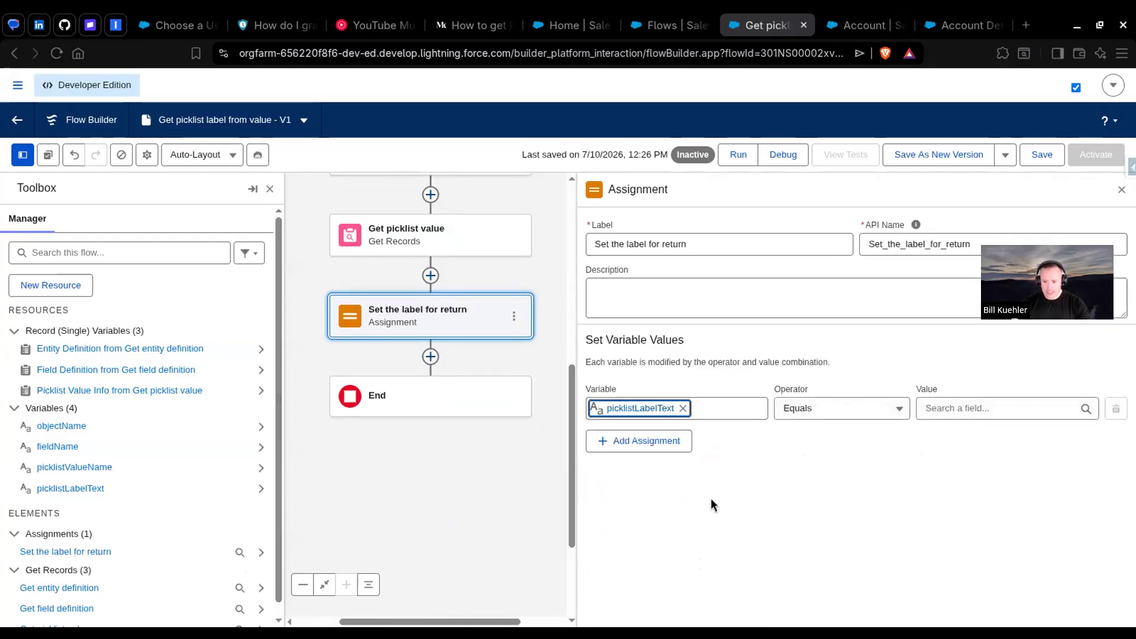
left_click(994, 408)
left_click(1011, 534)
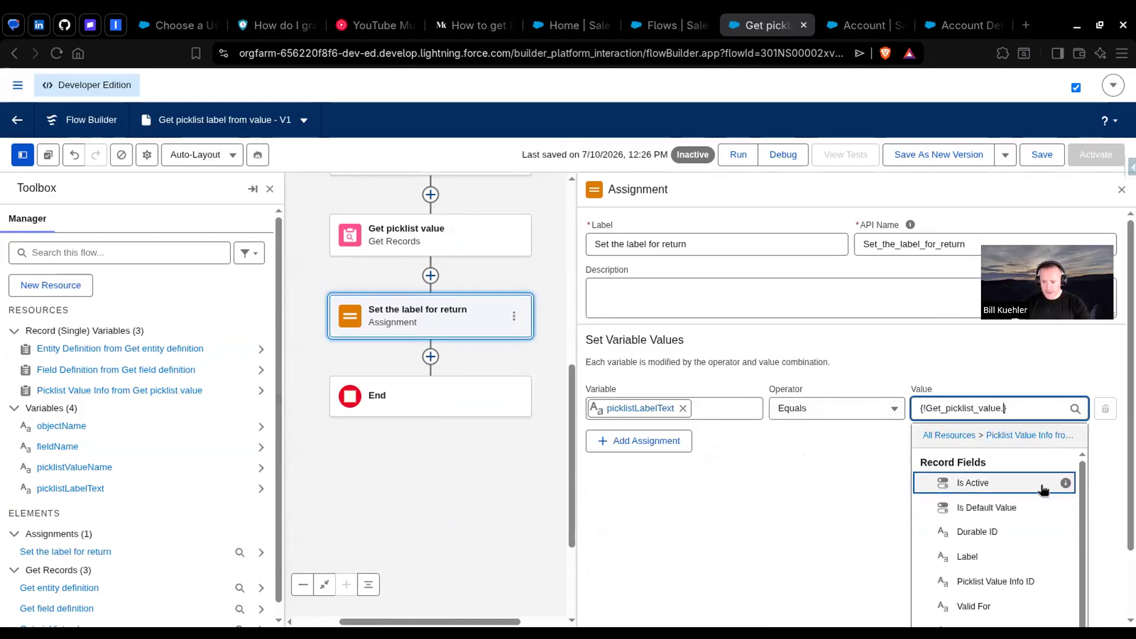
left_click(981, 555)
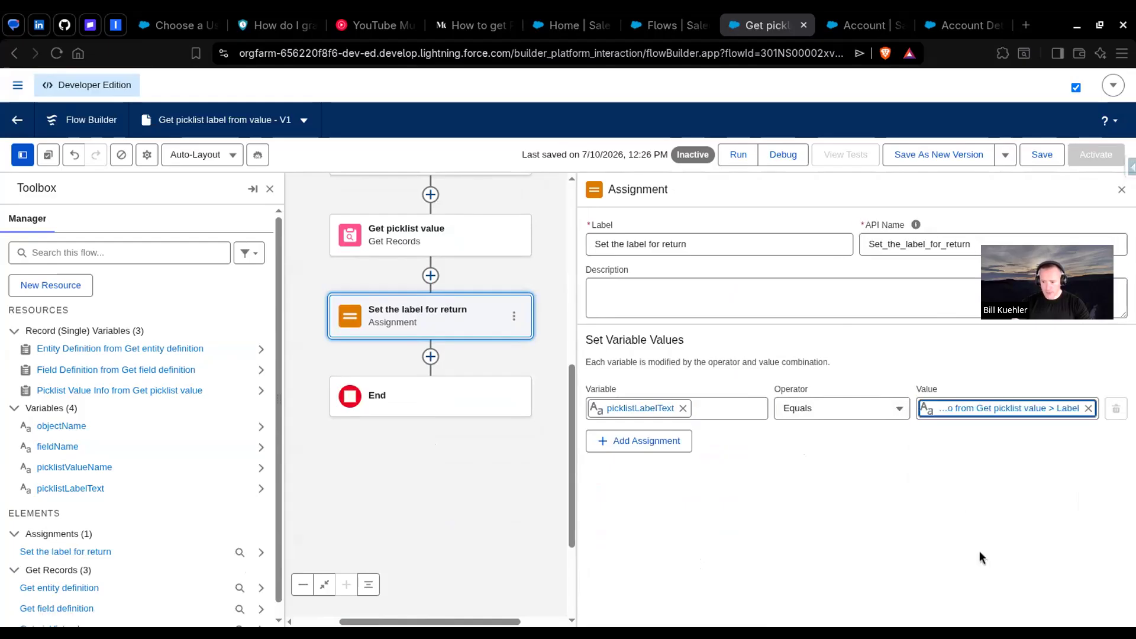
Step: Check the article's Display Text example for the resulting label, and save the flow
left_click(468, 25)
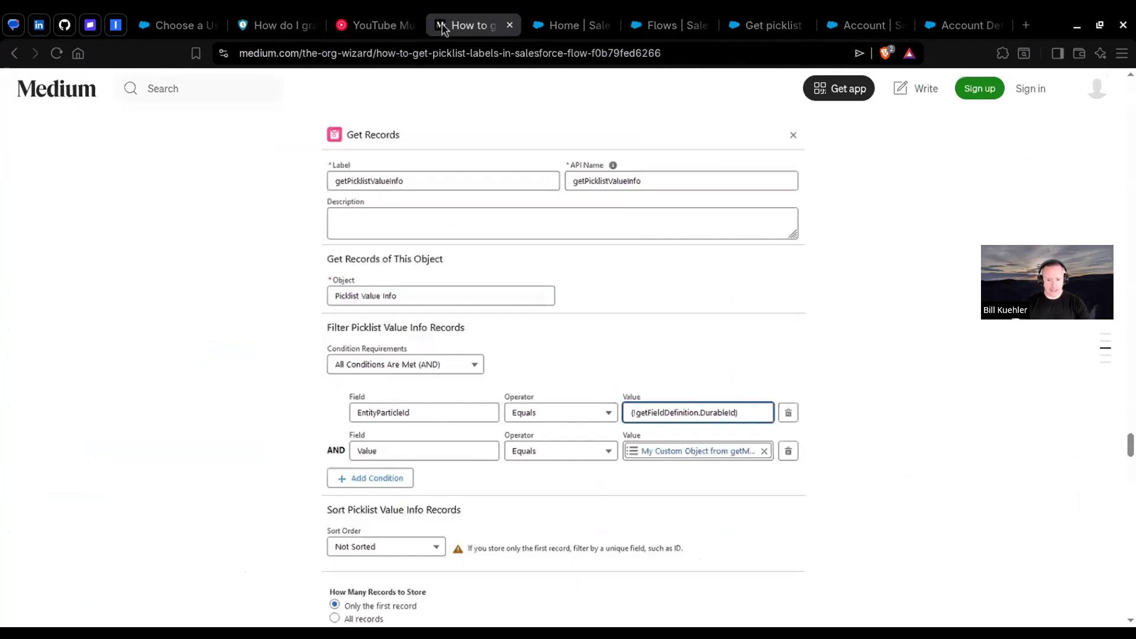
scroll(669, 388, "down", 12)
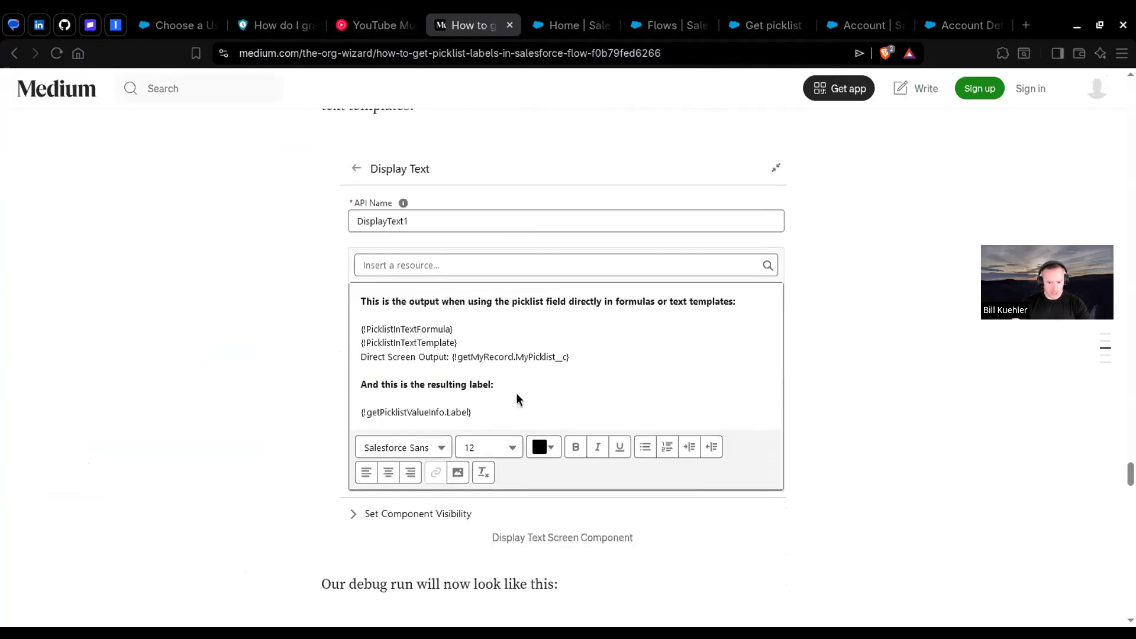
left_click(769, 25)
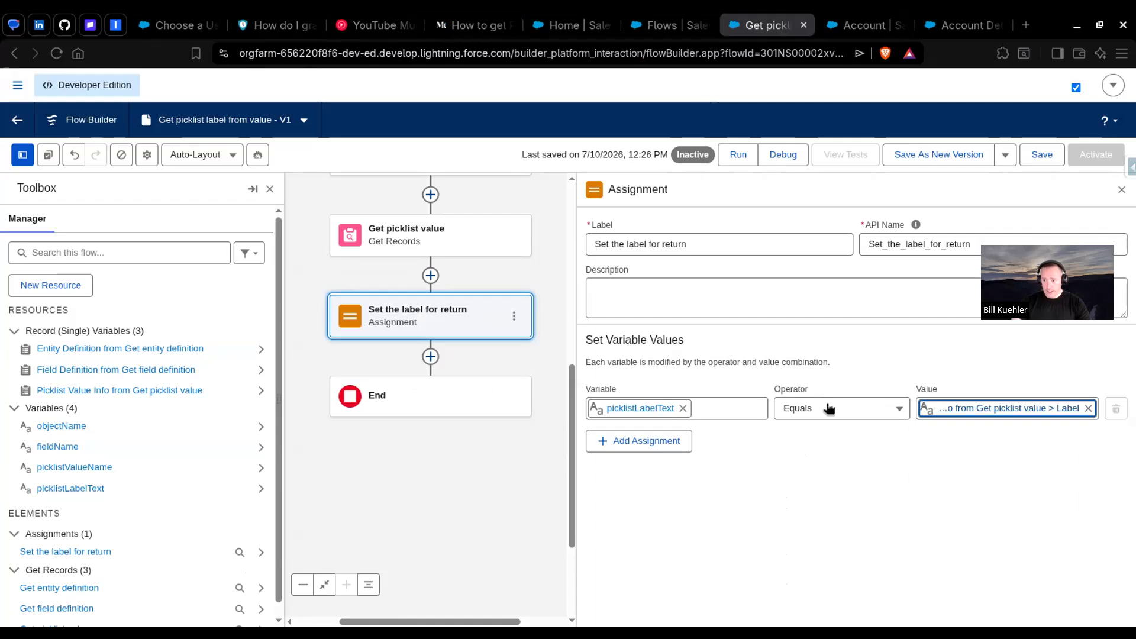
left_click(1044, 159)
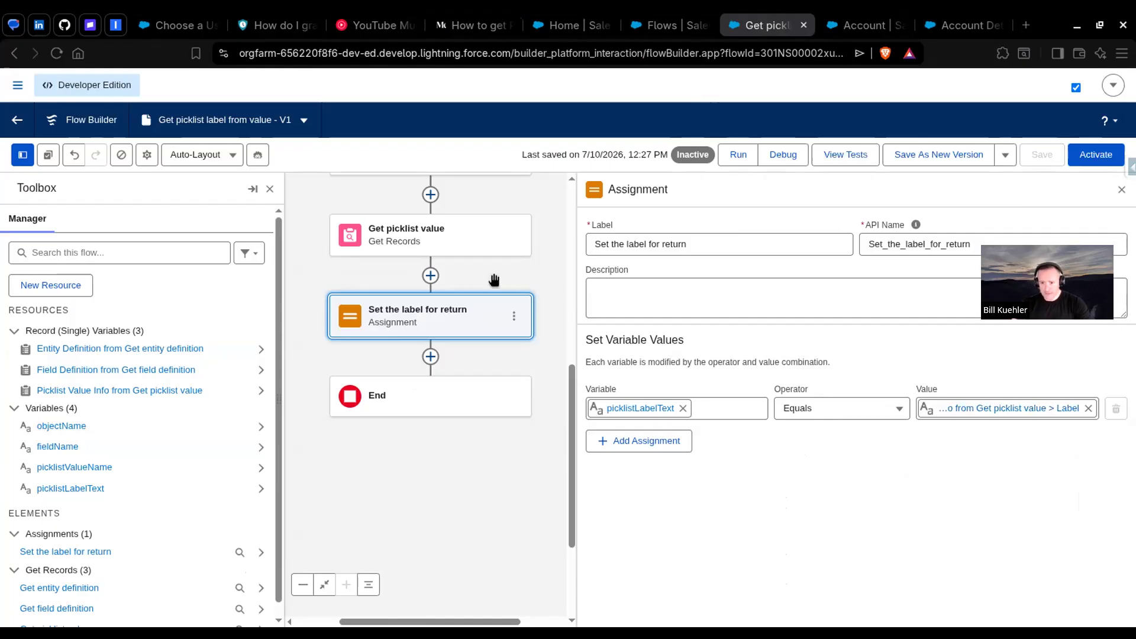
Step: Start setting up a debug run of the flow with fieldName Rating and objectName Account
left_click(783, 156)
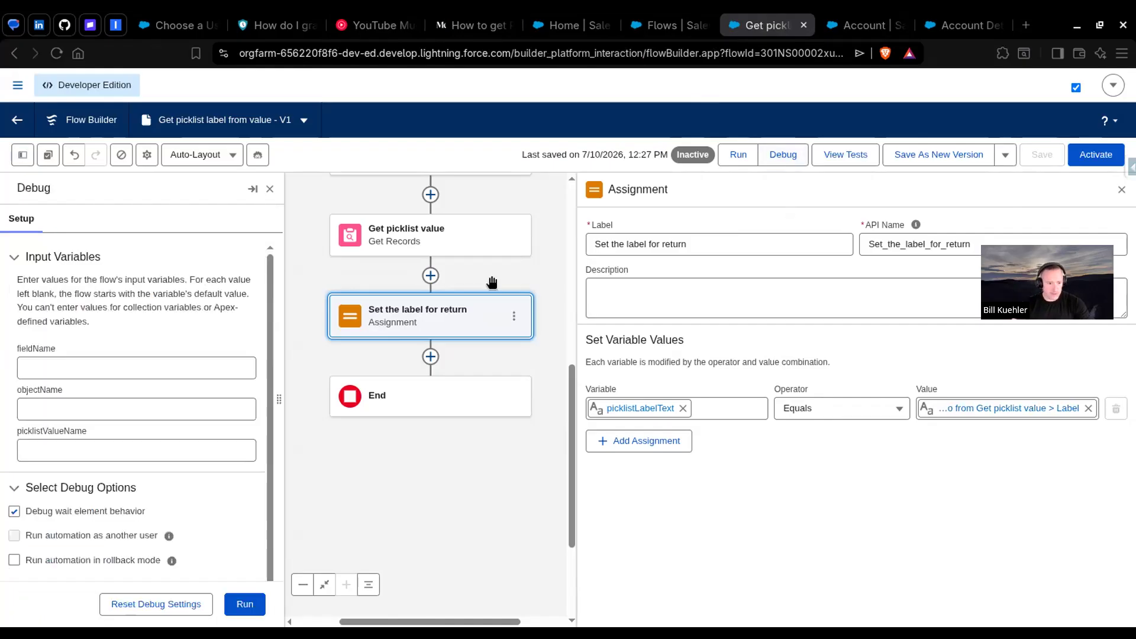
left_click(103, 366)
left_click(75, 407)
type("Account")
left_click(158, 364)
type("Rating")
key("Tab")
key("Tab")
Step: Look up the Account Rating picklist's API names, set picklistValueName to 50-Hot and run the debug
left_click(861, 26)
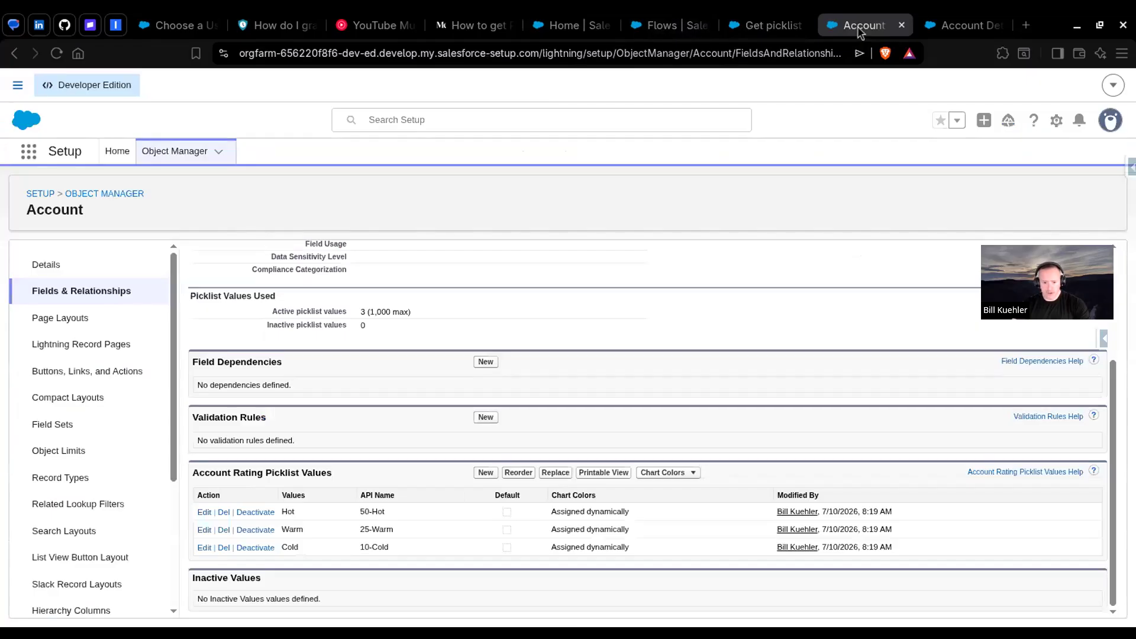
left_click(769, 25)
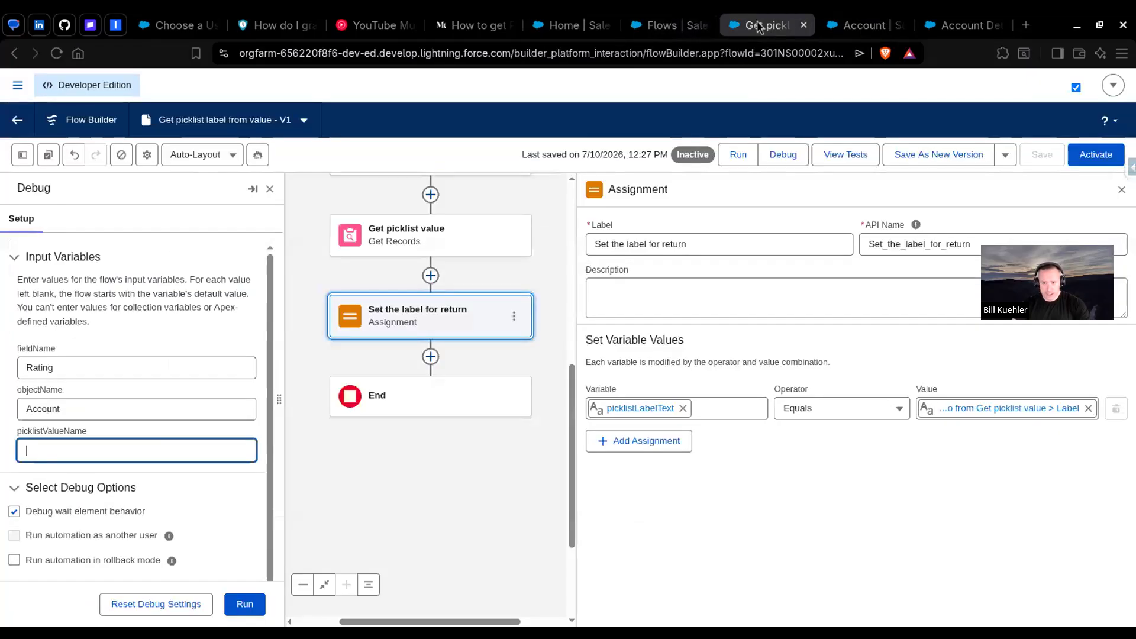
type("50-Hot")
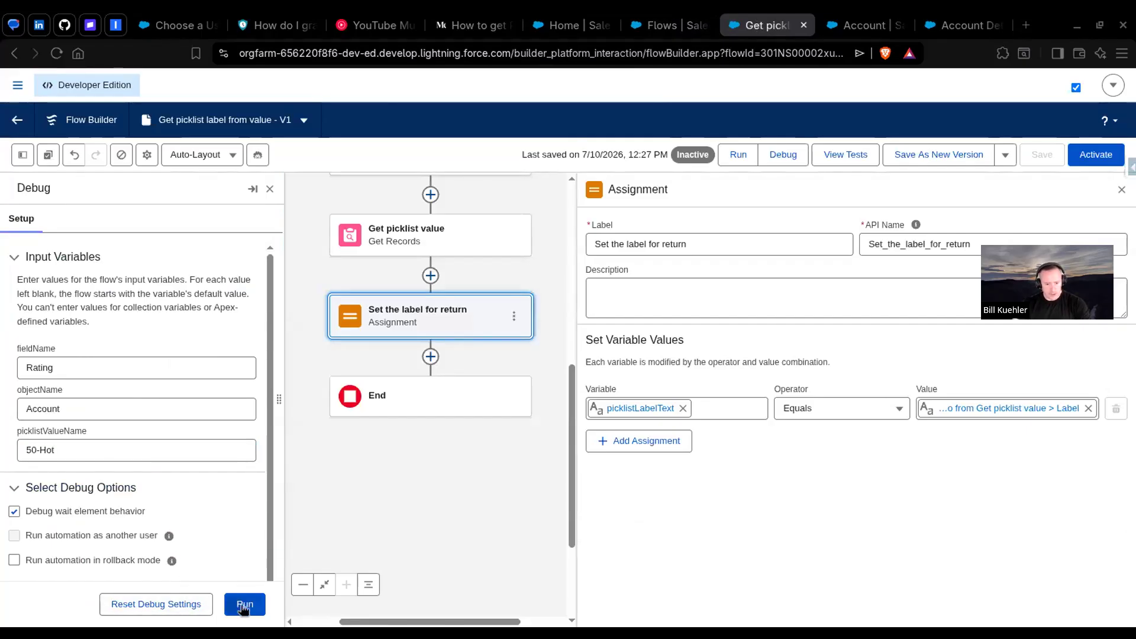
left_click(245, 605)
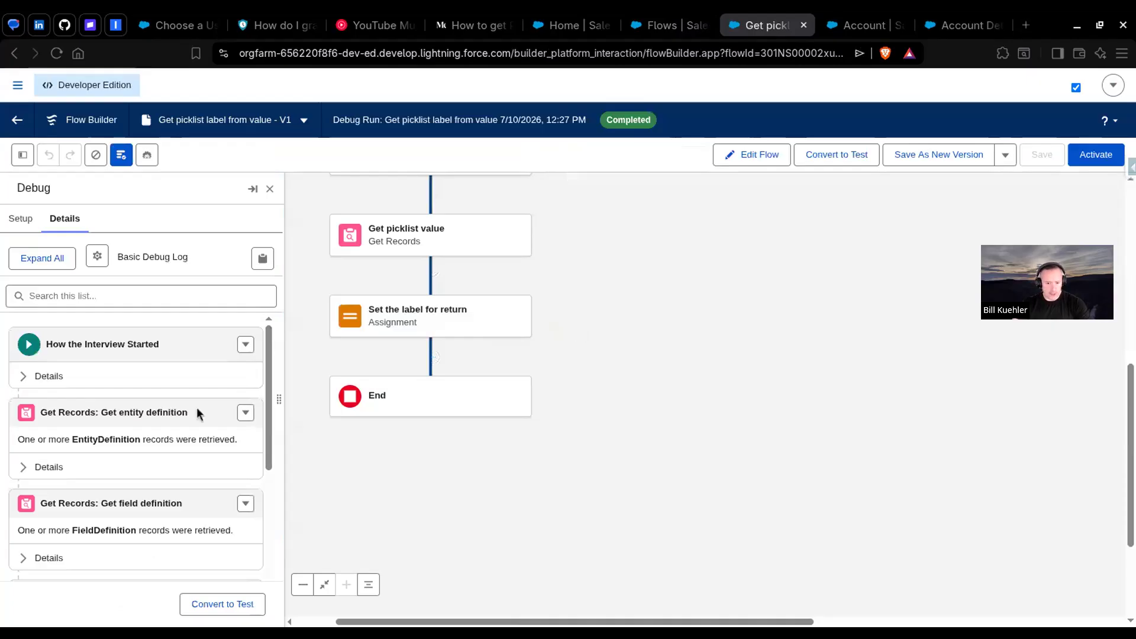
Step: Examine the Set the label for return assignment's result in the debug details, and activate the Get picklist label from value flow
scroll(183, 449, "down", 5)
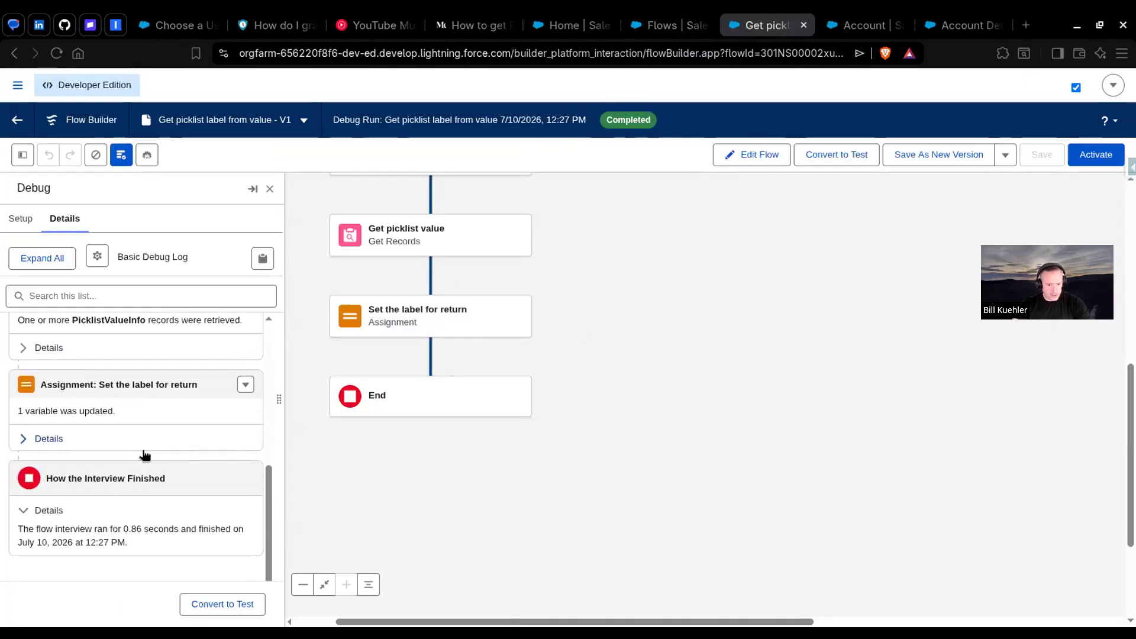
left_click(40, 439)
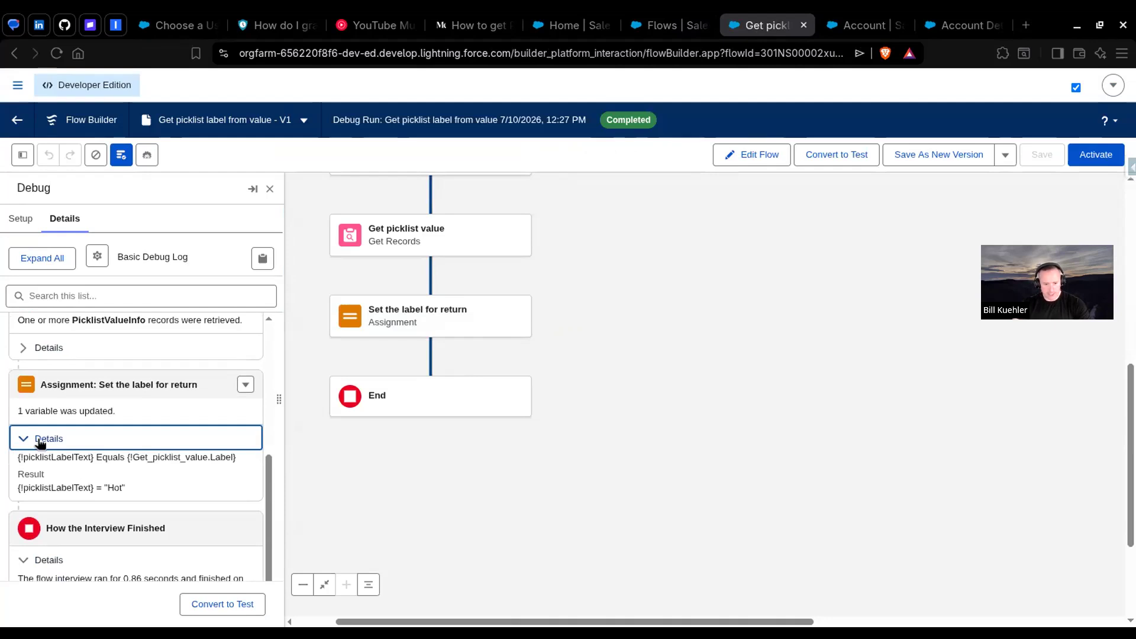
left_click(1098, 156)
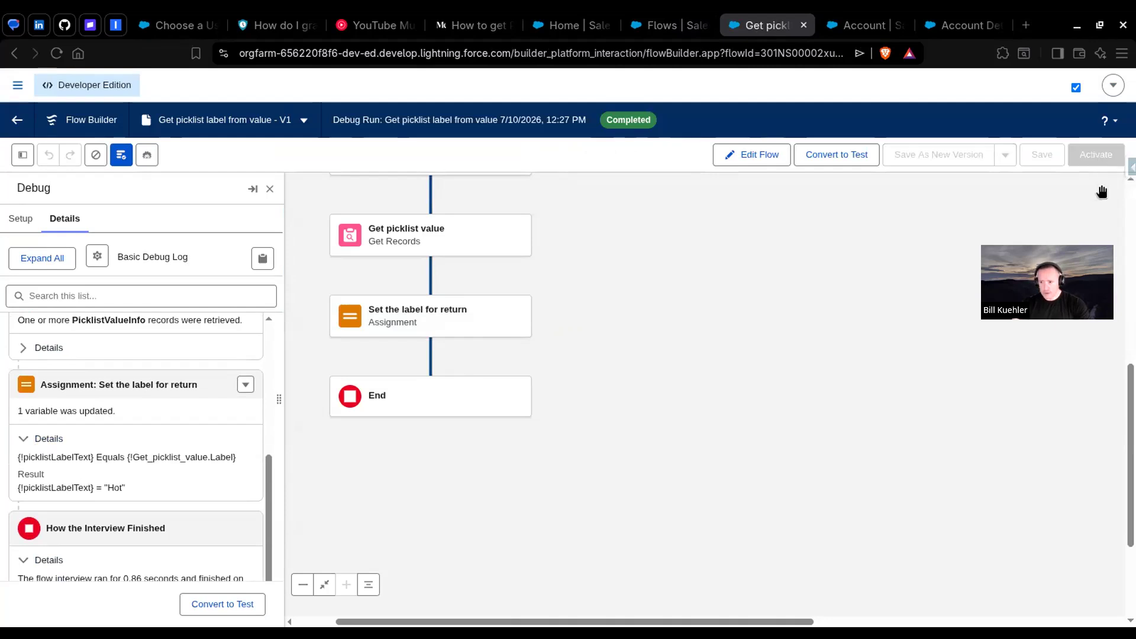
Step: Review the Account Details screen flow's field section and its testtext Display Text component, leaving the screen unchanged
left_click(934, 29)
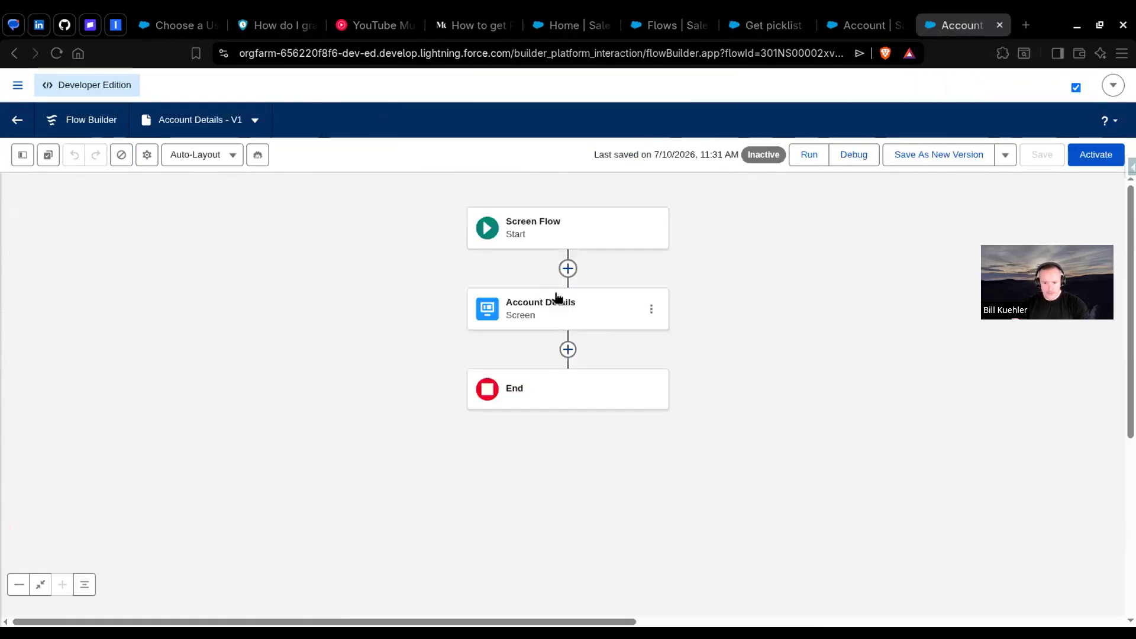
left_click(542, 311)
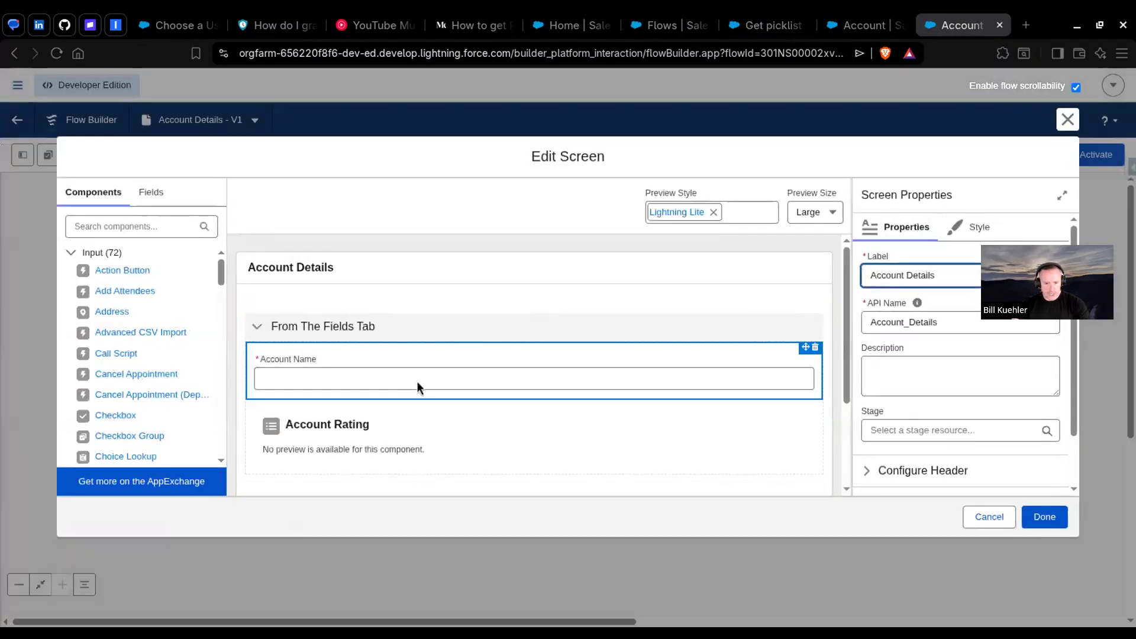
scroll(329, 413, "down", 3)
scroll(336, 410, "up", 3)
left_click(257, 325)
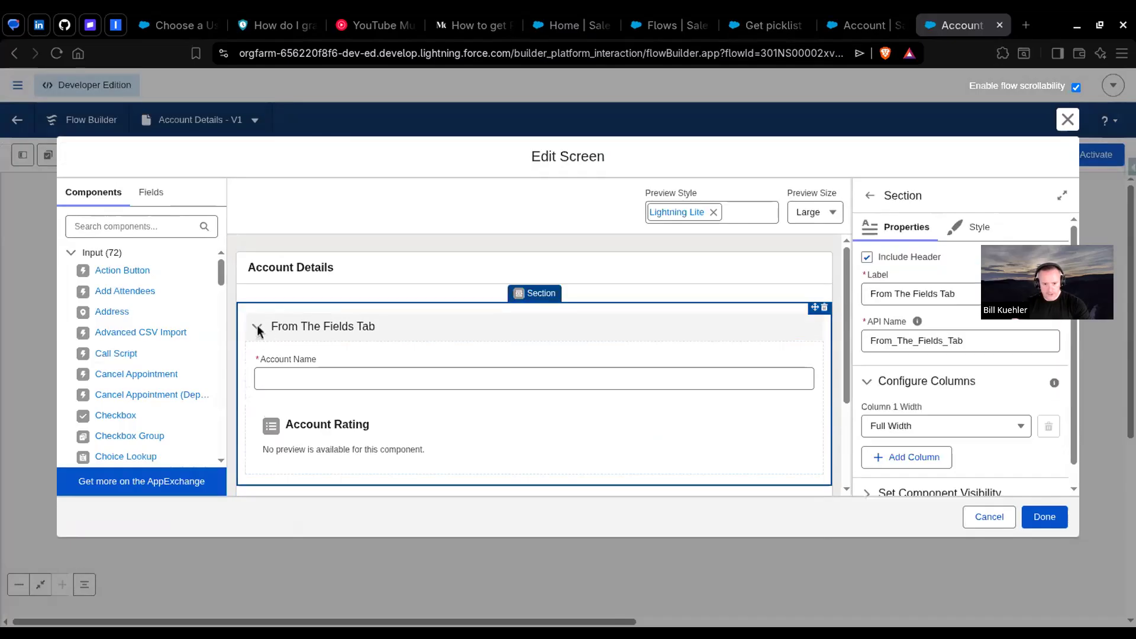
left_click(149, 192)
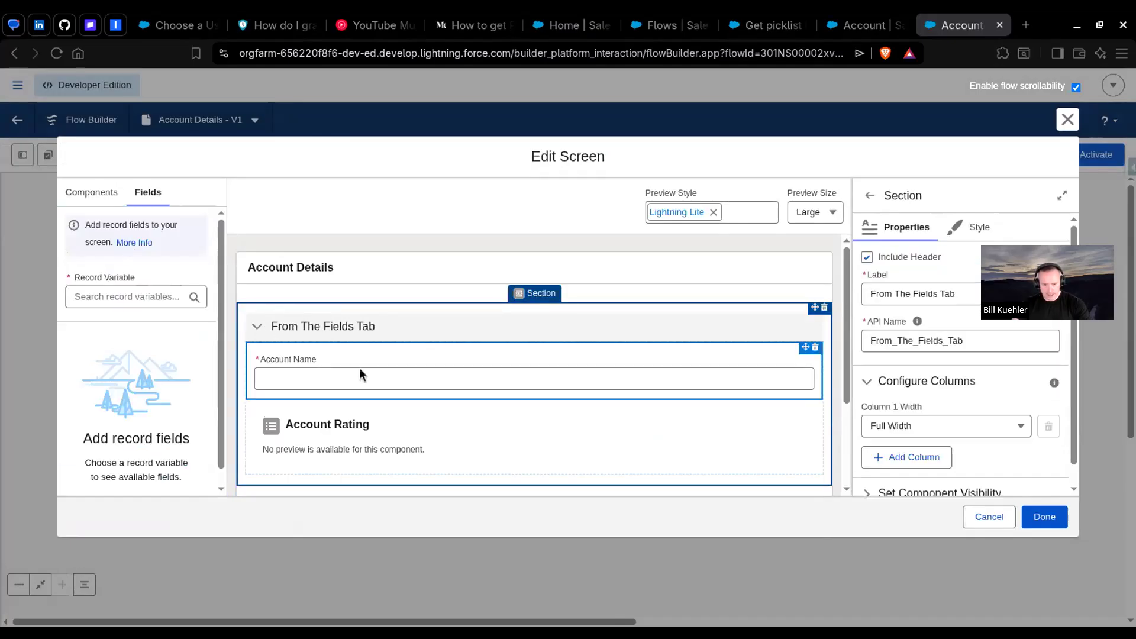
left_click(94, 193)
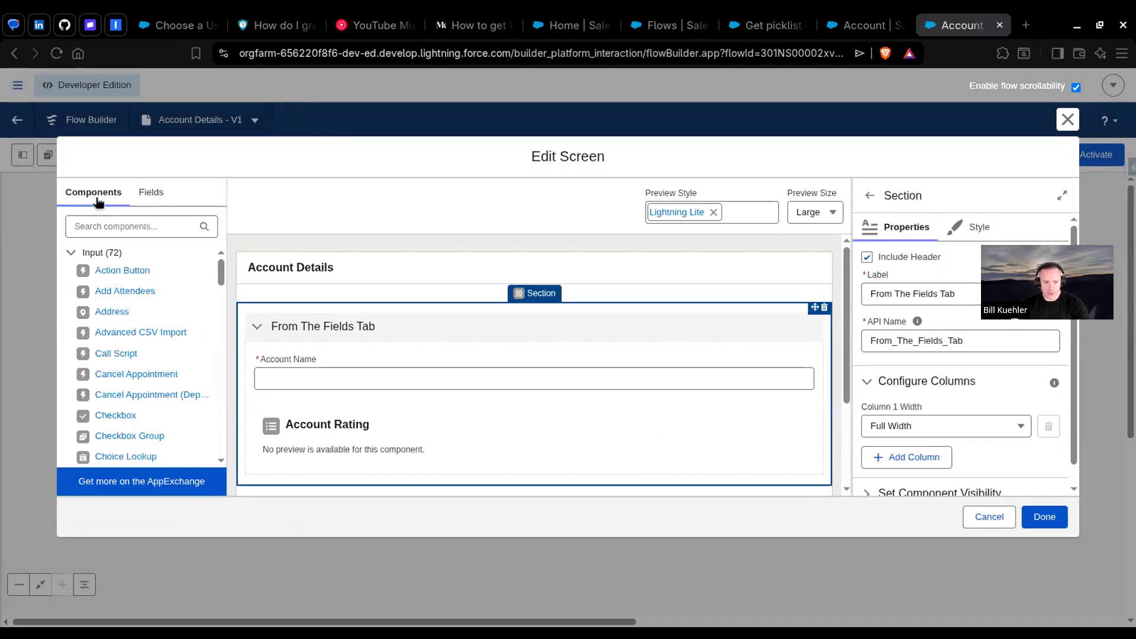
scroll(348, 416, "down", 2)
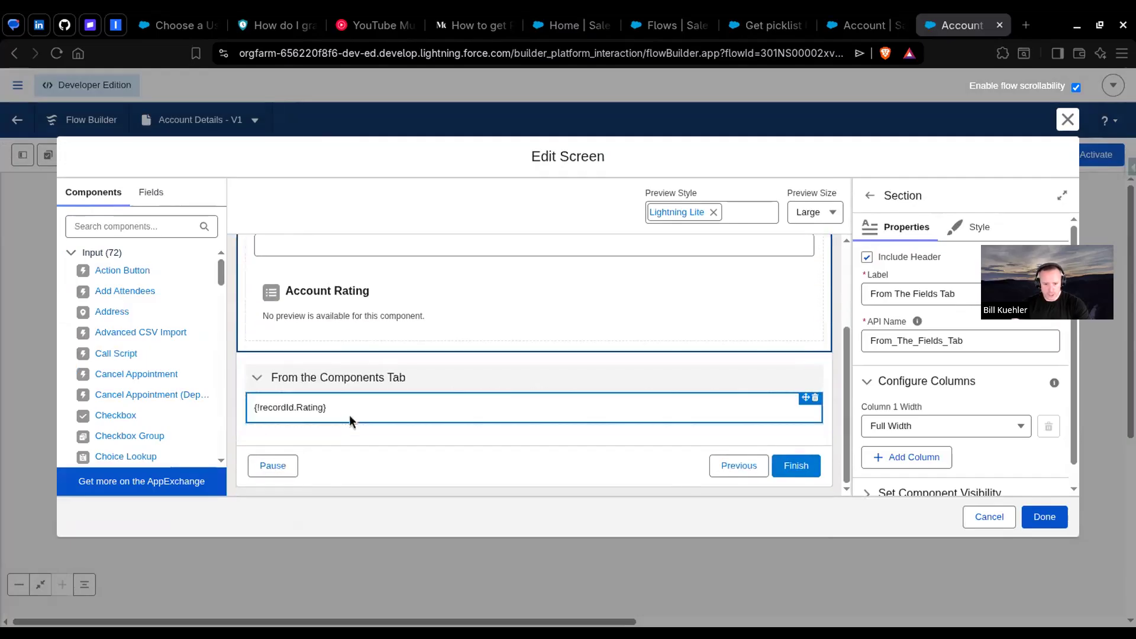
left_click(315, 407)
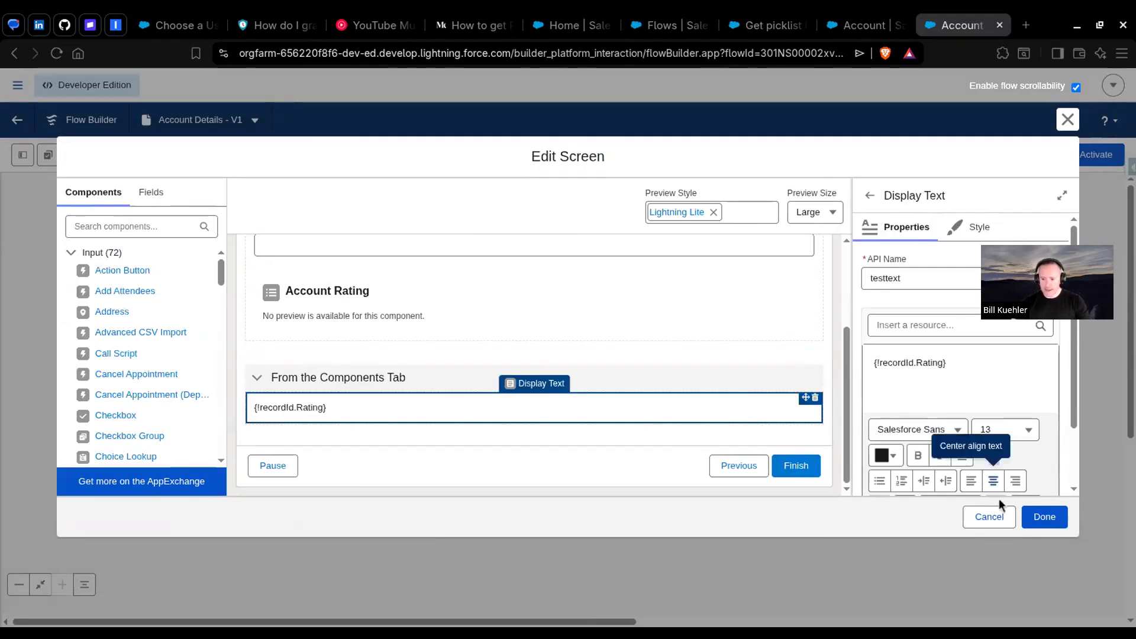
left_click(990, 517)
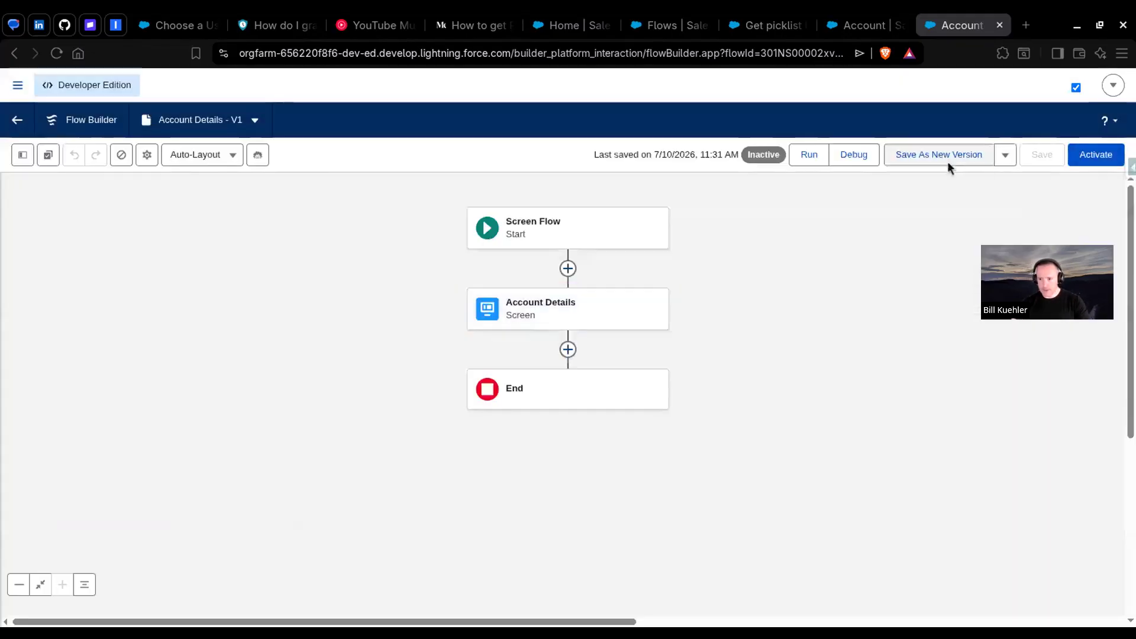
Step: Save the Account Details flow as a new version and reload the page
left_click(947, 161)
left_click(829, 469)
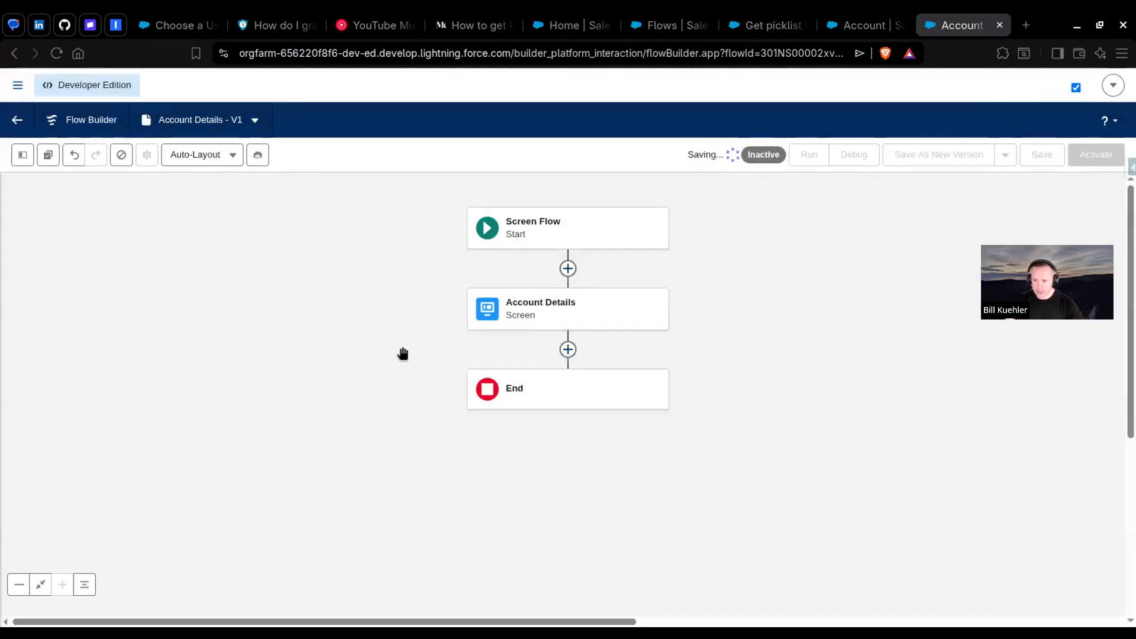
left_click(56, 53)
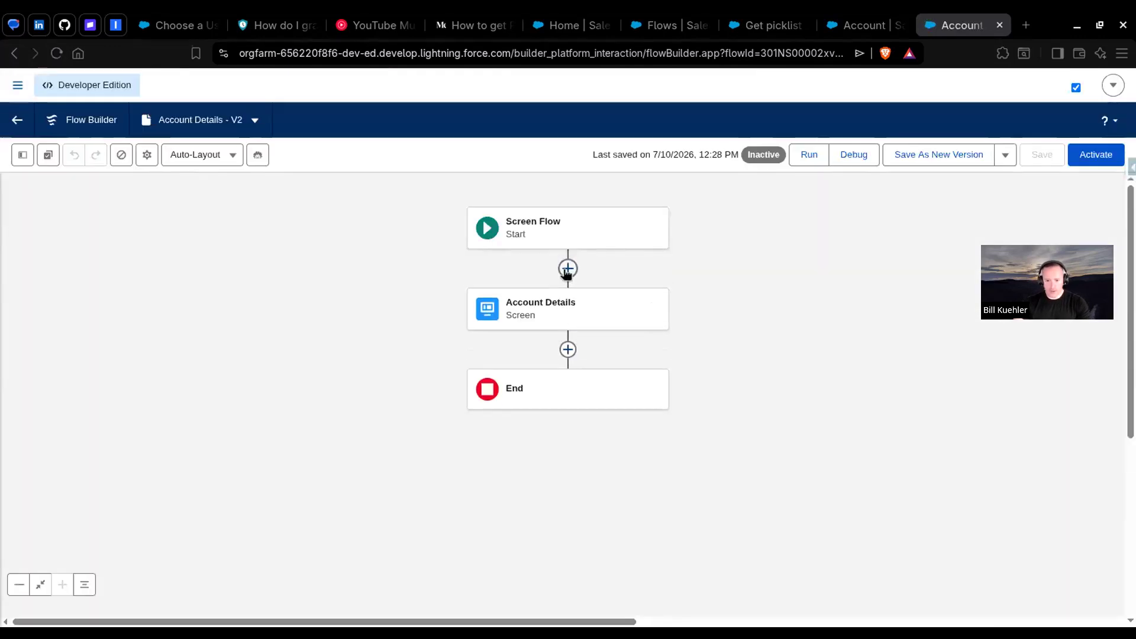
Step: Add a subflow before the Account Details screen that references Get picklist label from value, labelled "Get my acccount rating label"
left_click(568, 269)
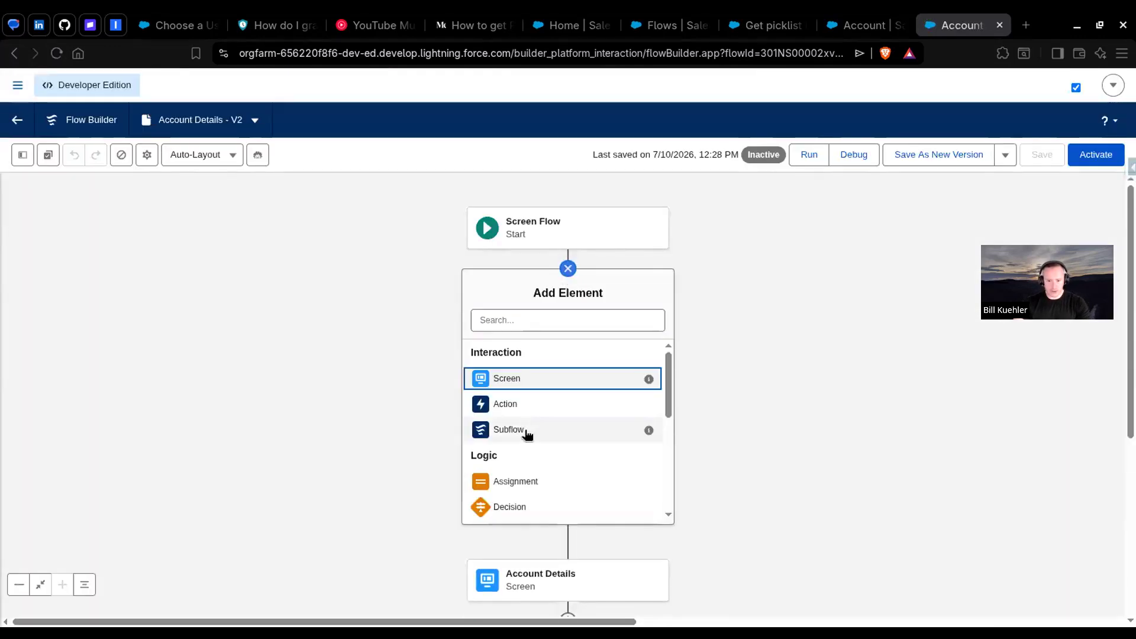
left_click(525, 432)
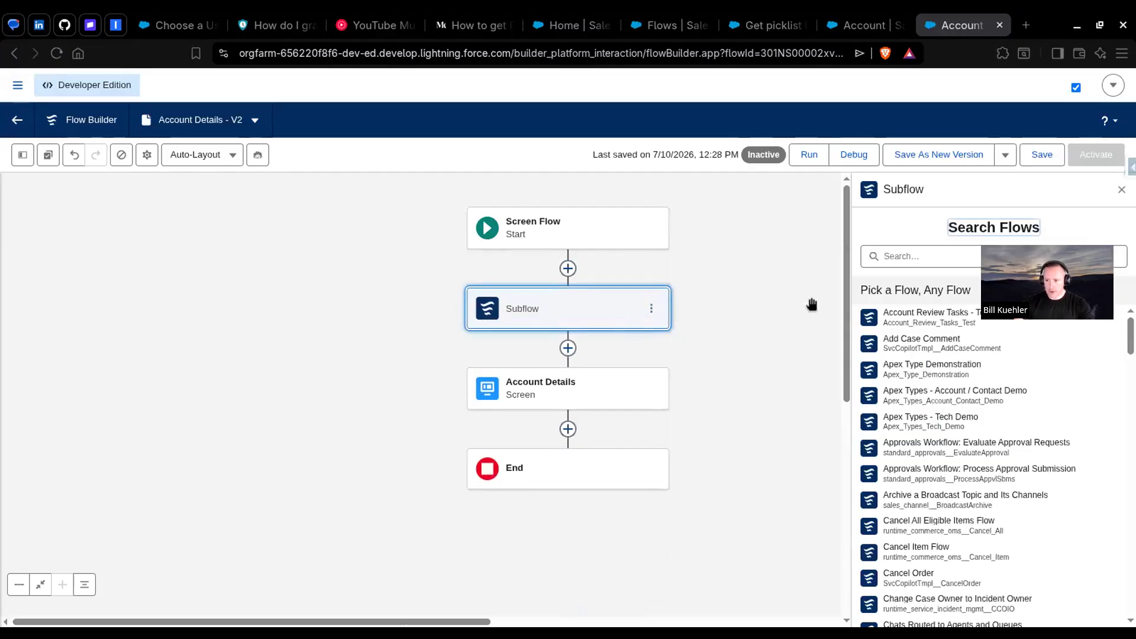
left_click(904, 261)
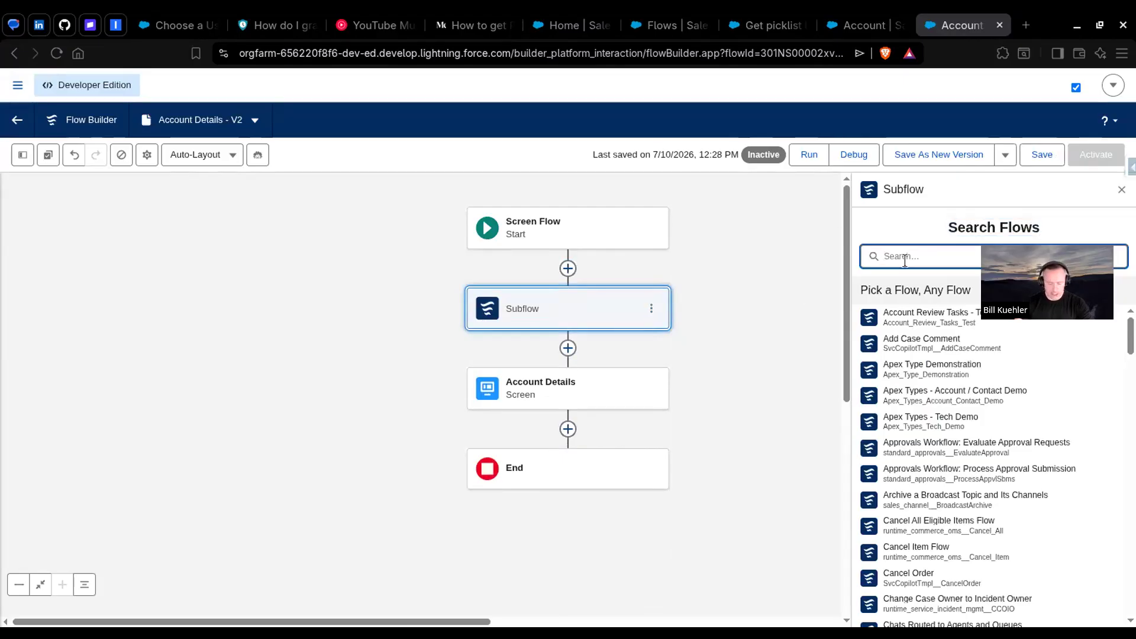
type("get pick")
left_click(894, 309)
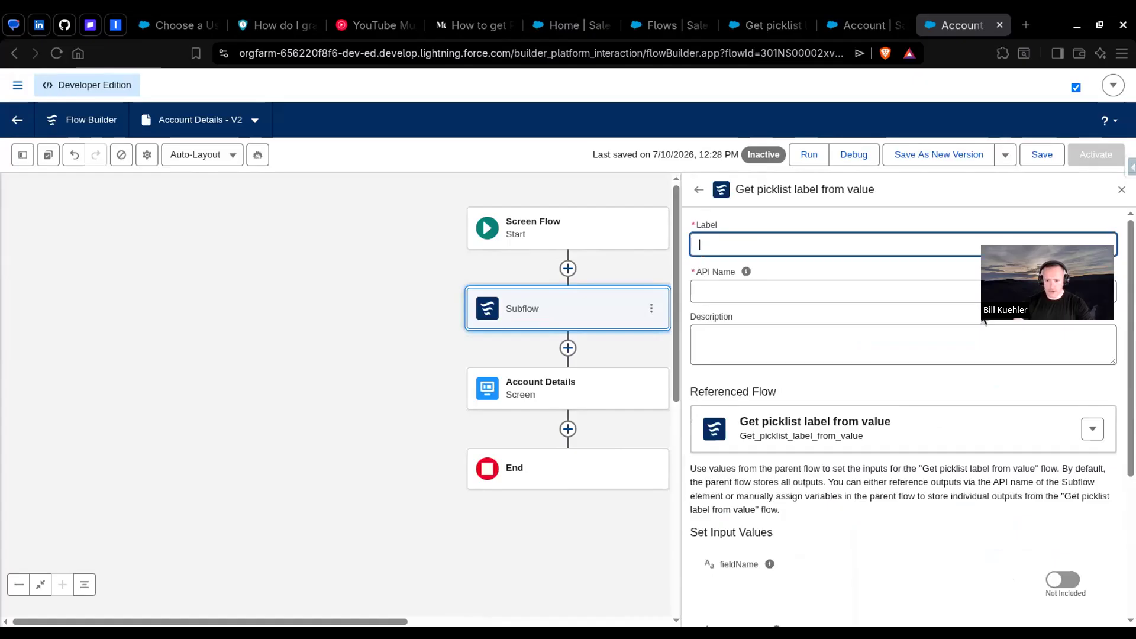
type("Get ")
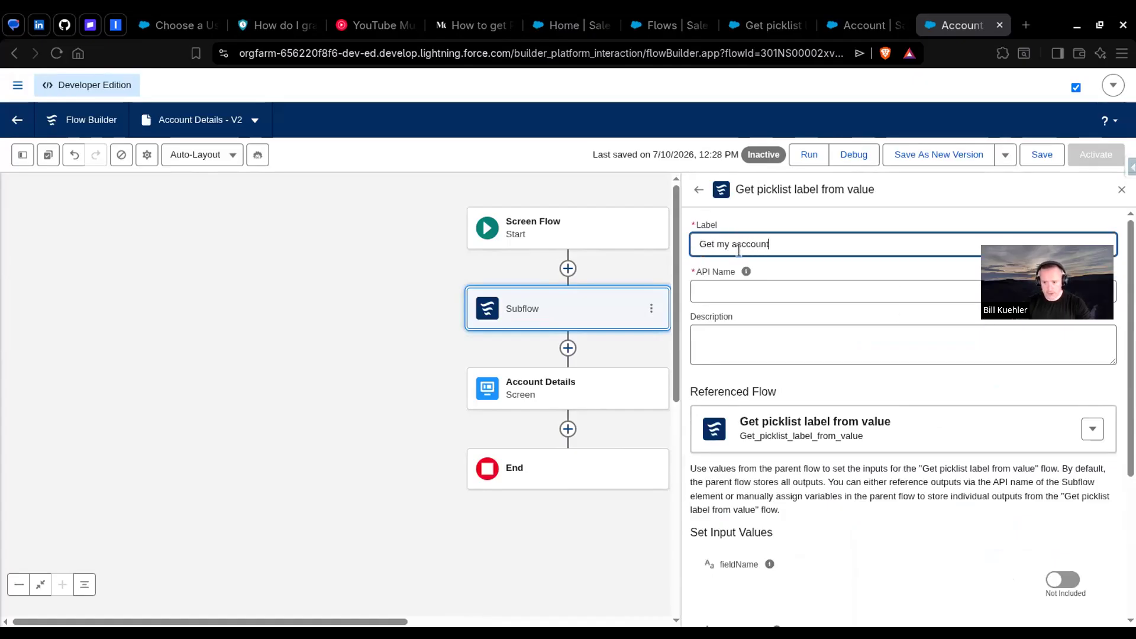
type("my acccount rating label")
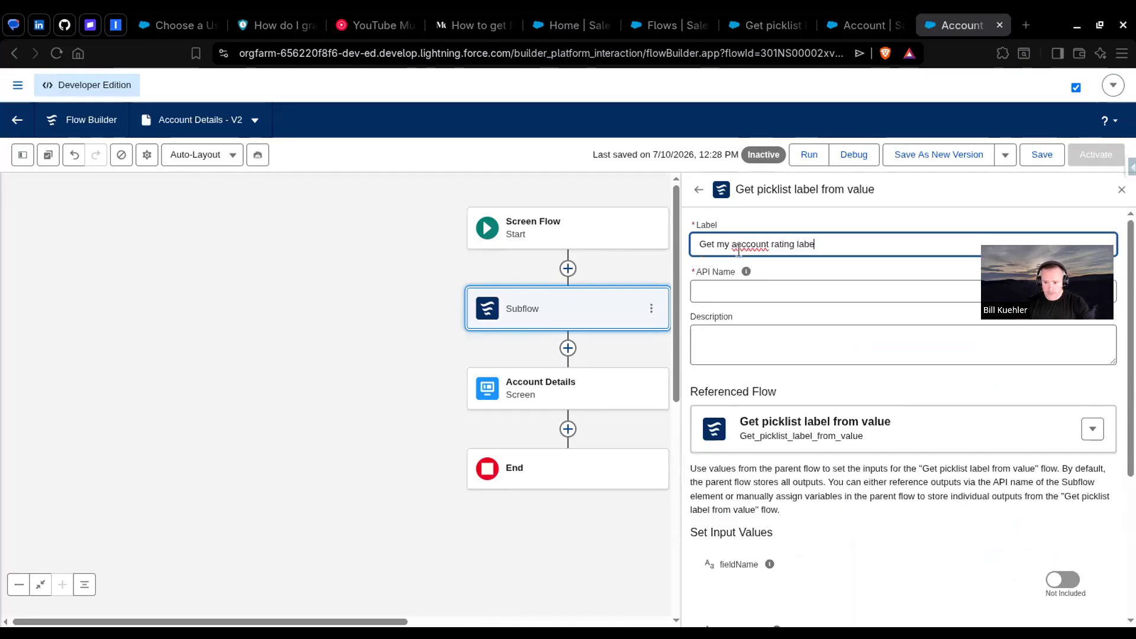
Step: Include all three subflow inputs, and set fieldName to Rating and objectName to Account
scroll(806, 376, "down", 4)
left_click(1054, 355)
left_click(1062, 421)
left_click(1063, 486)
left_click(817, 359)
type("Rating")
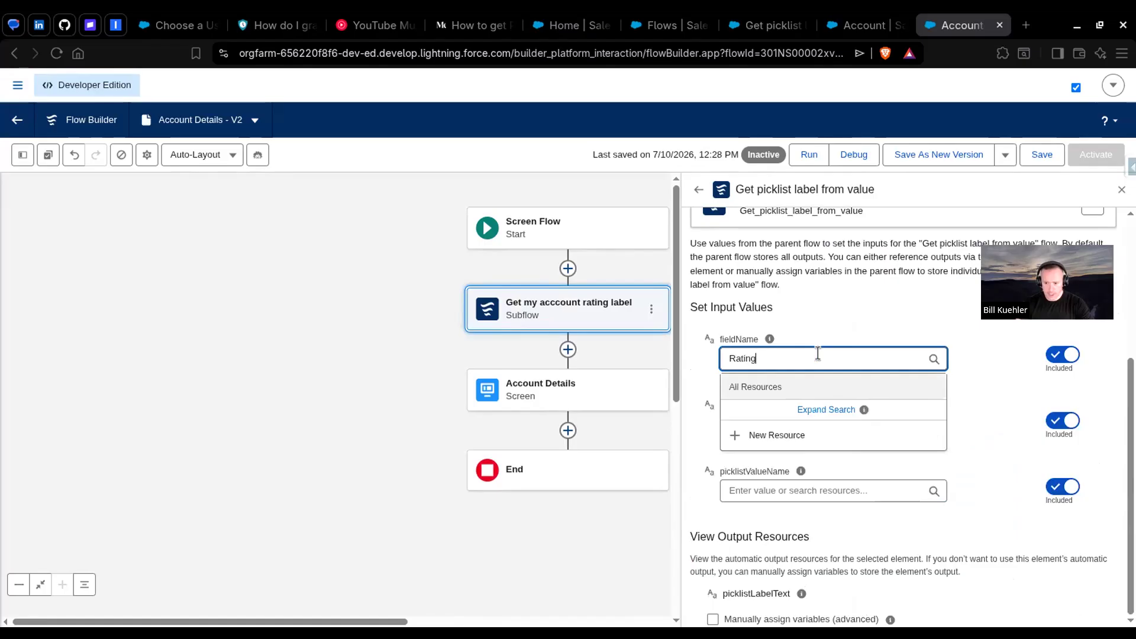
left_click(771, 431)
type("Account")
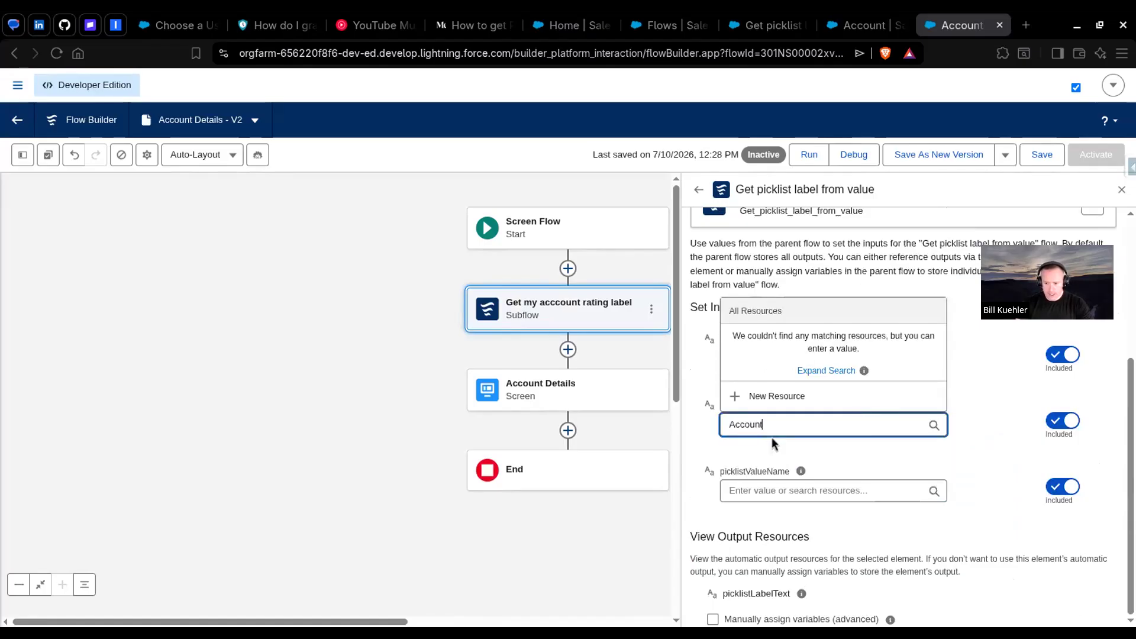
Step: Set the subflow's picklistValueName input to the Account Rating field of recordId and close its settings
left_click(797, 493)
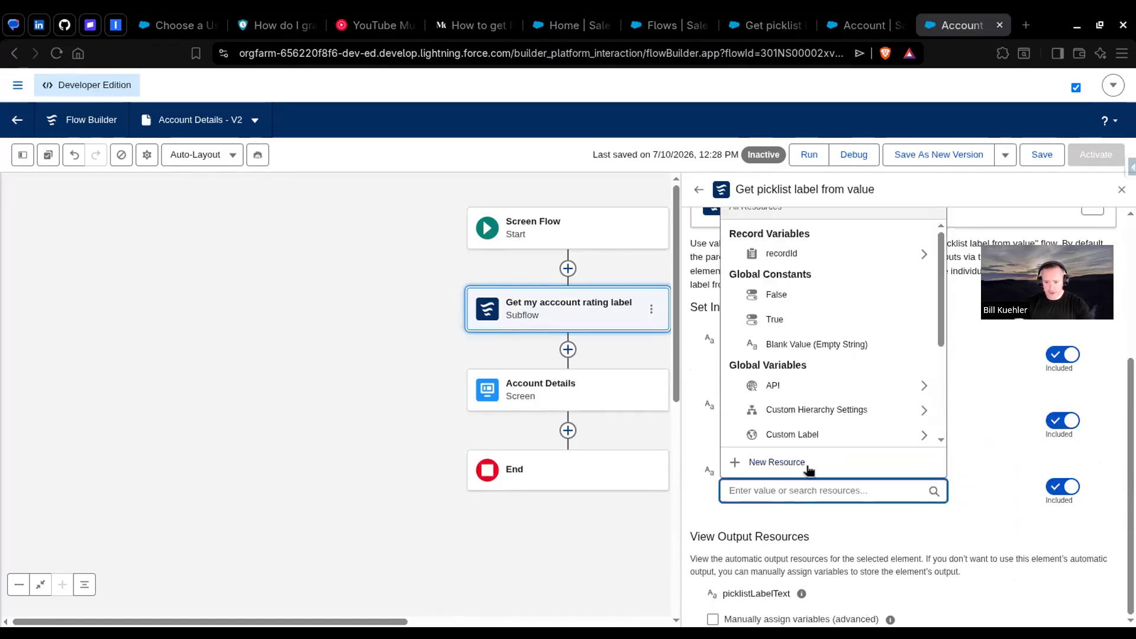
left_click(798, 254)
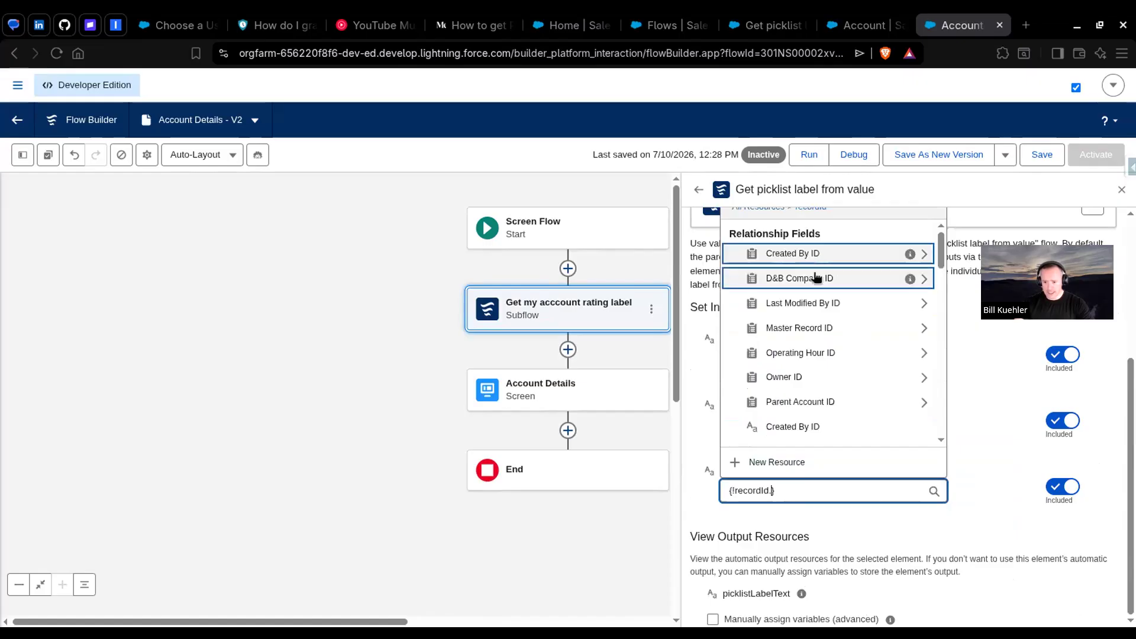
type("rat")
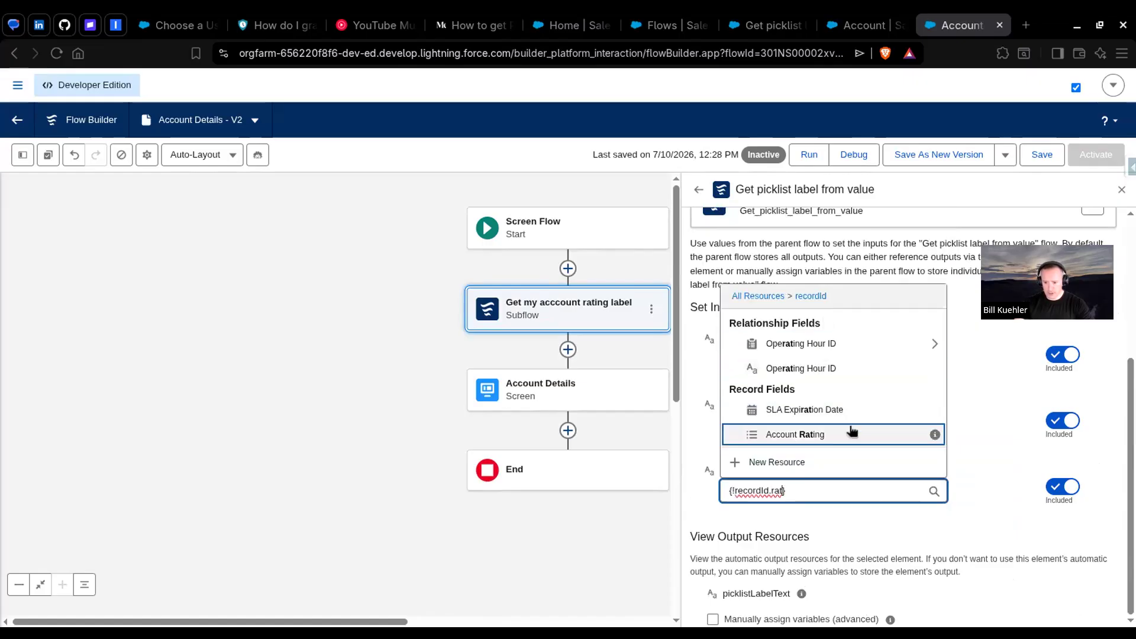
left_click(852, 431)
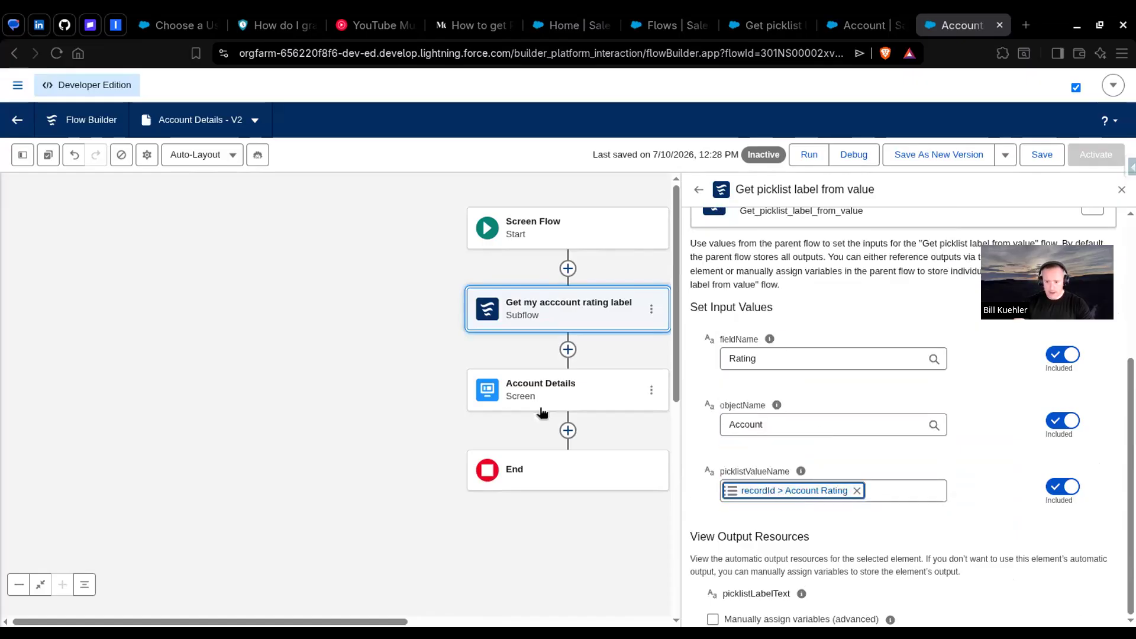
left_click(1121, 189)
Step: Add the subflow's picklistLabelText output on a new line below {!recordId.Rating} in the Account Details screen's Display Text
double_click(538, 396)
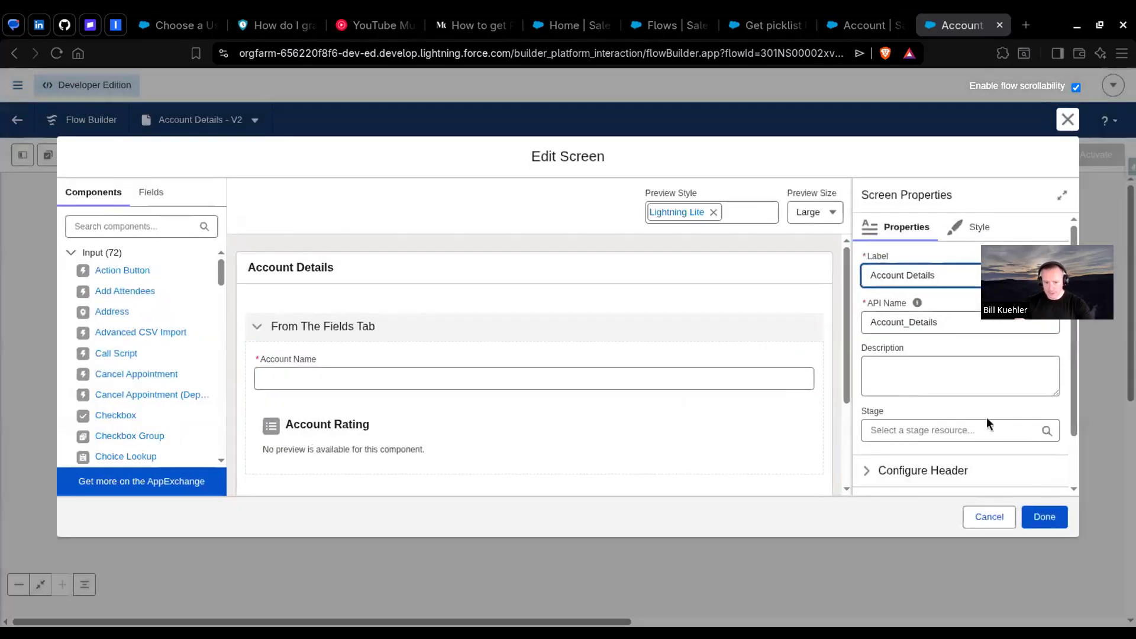
left_click(495, 424)
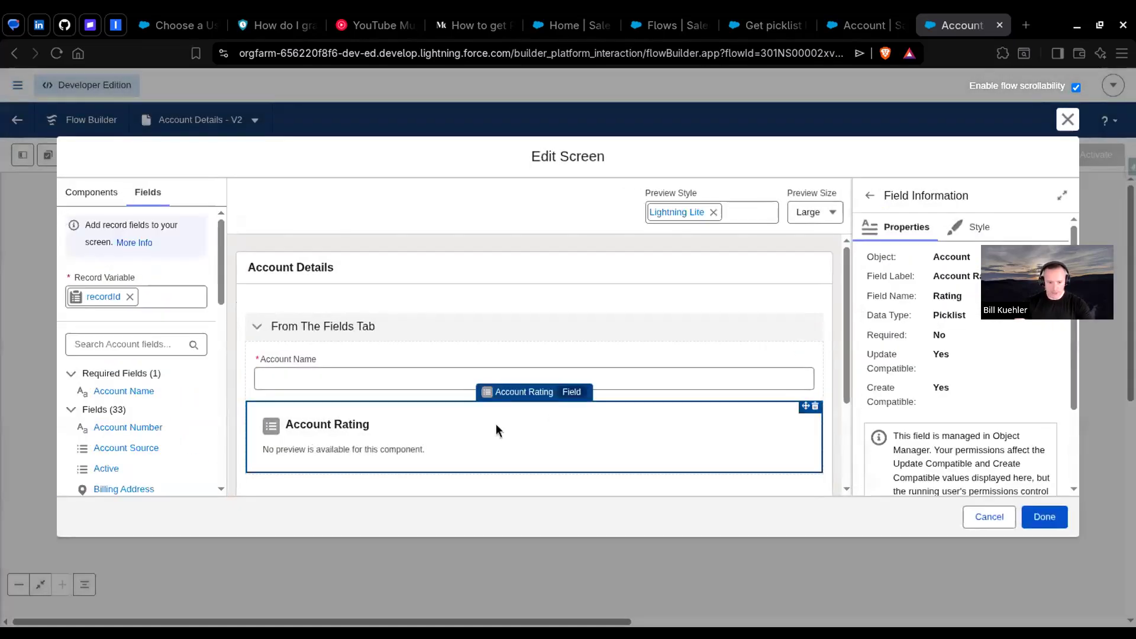
scroll(496, 424, "down", 3)
left_click(436, 405)
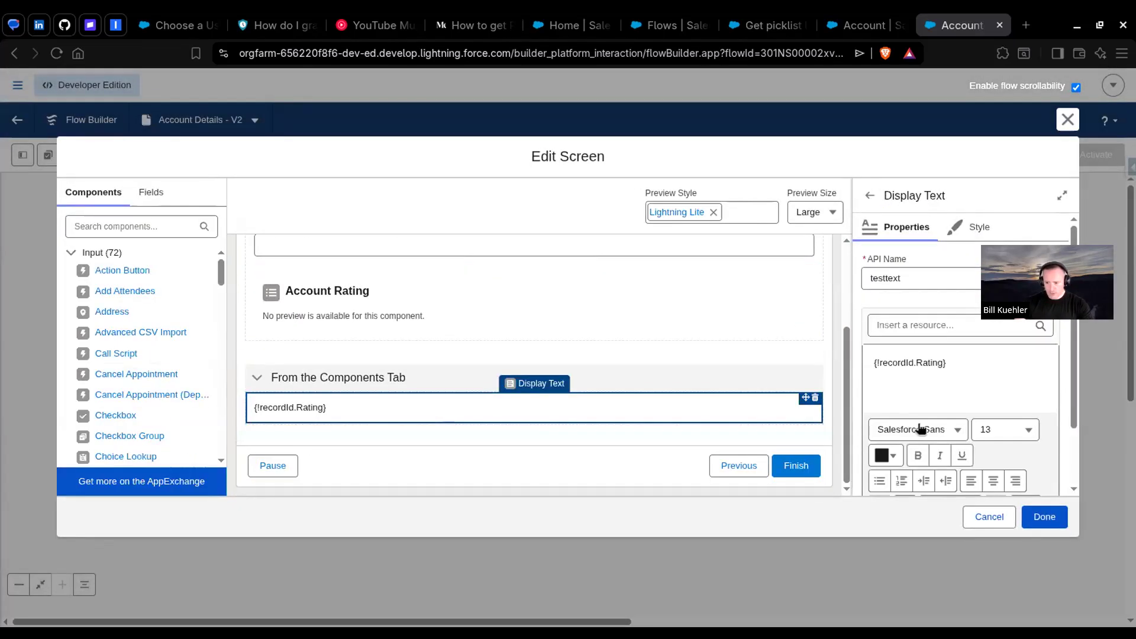
left_click(964, 364)
key("Return")
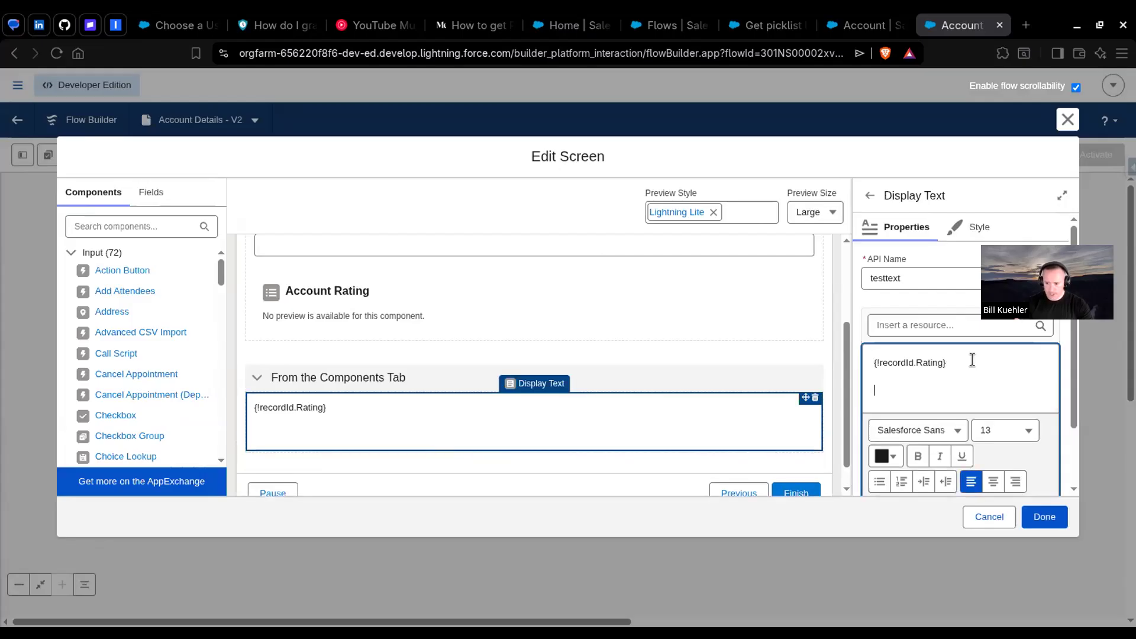
left_click(935, 325)
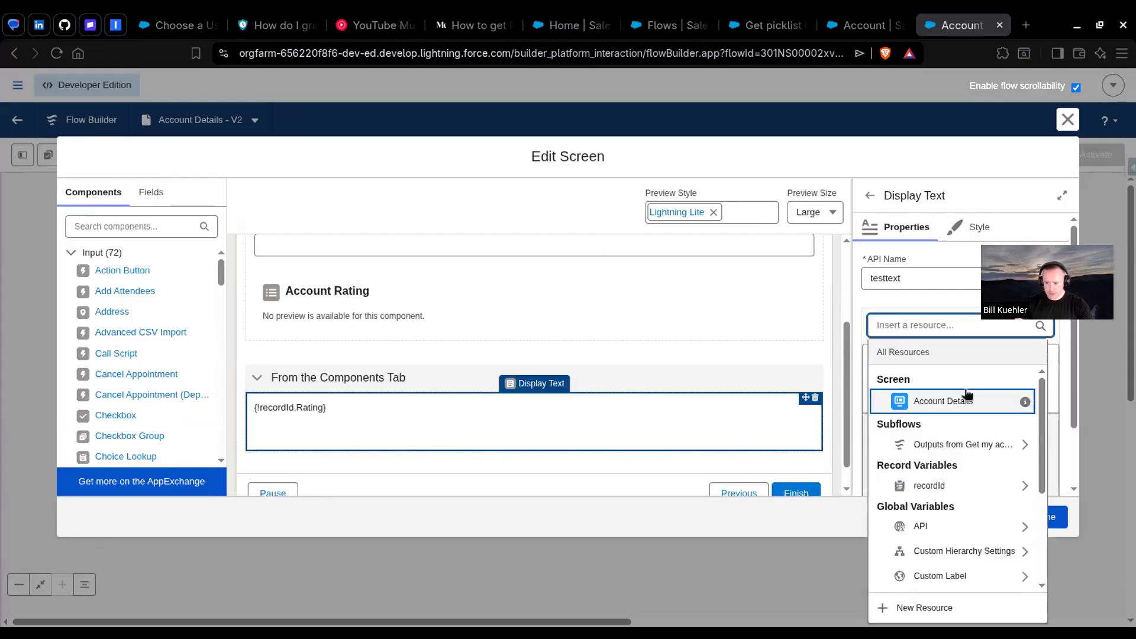
left_click(945, 445)
left_click(941, 426)
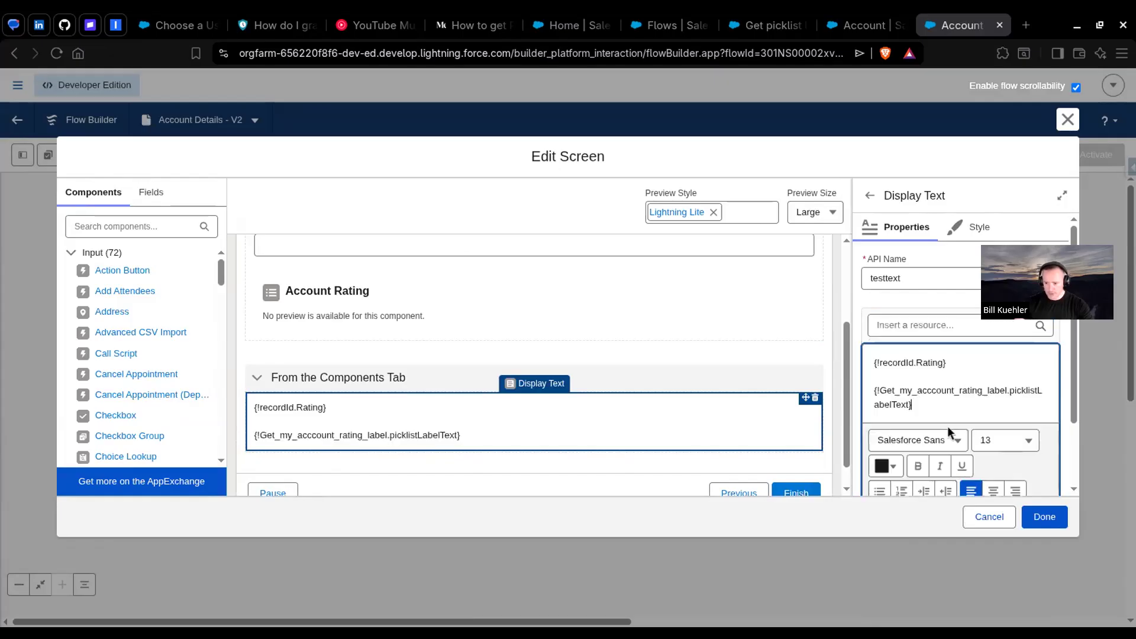
left_click(1035, 514)
Step: Save the Account Details flow and run a debug with GenePoint as the recordId
left_click(853, 158)
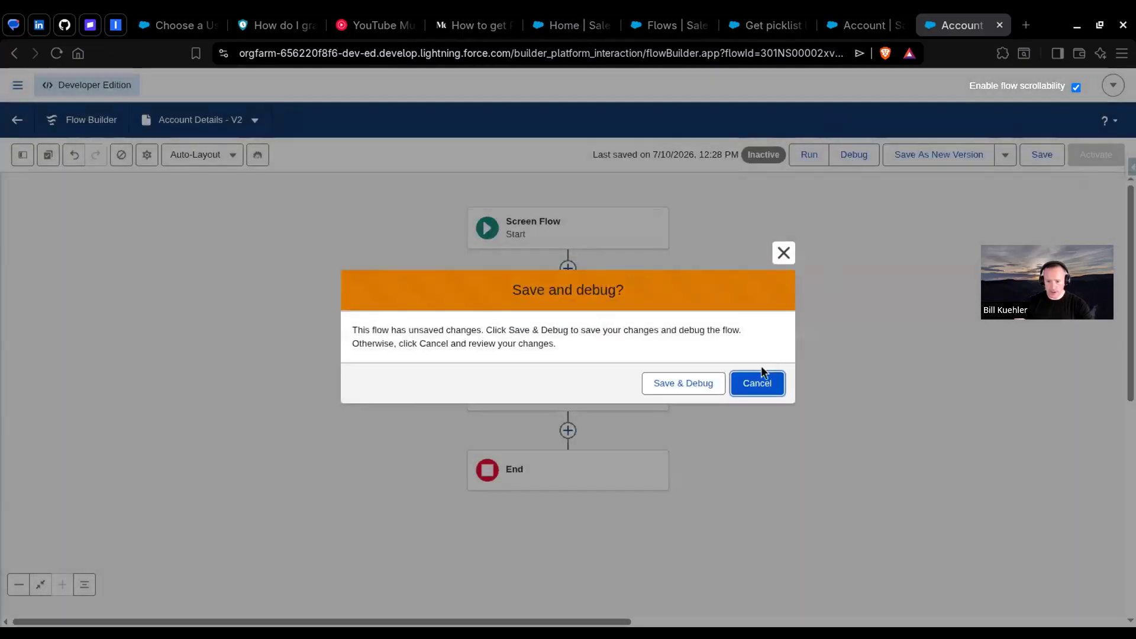
left_click(681, 382)
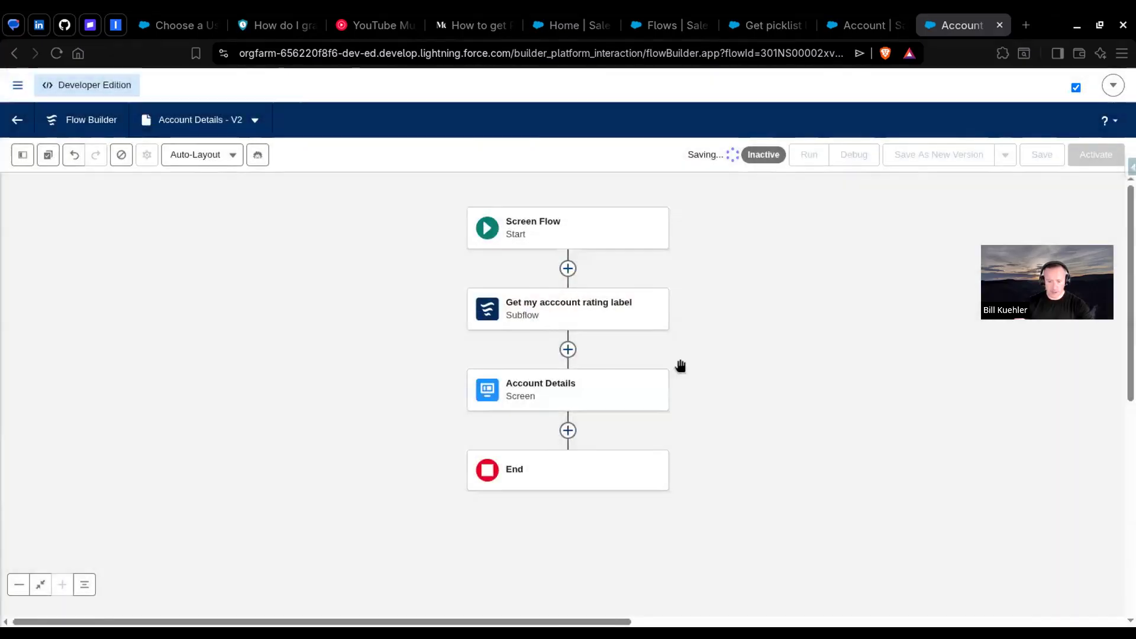
left_click(65, 370)
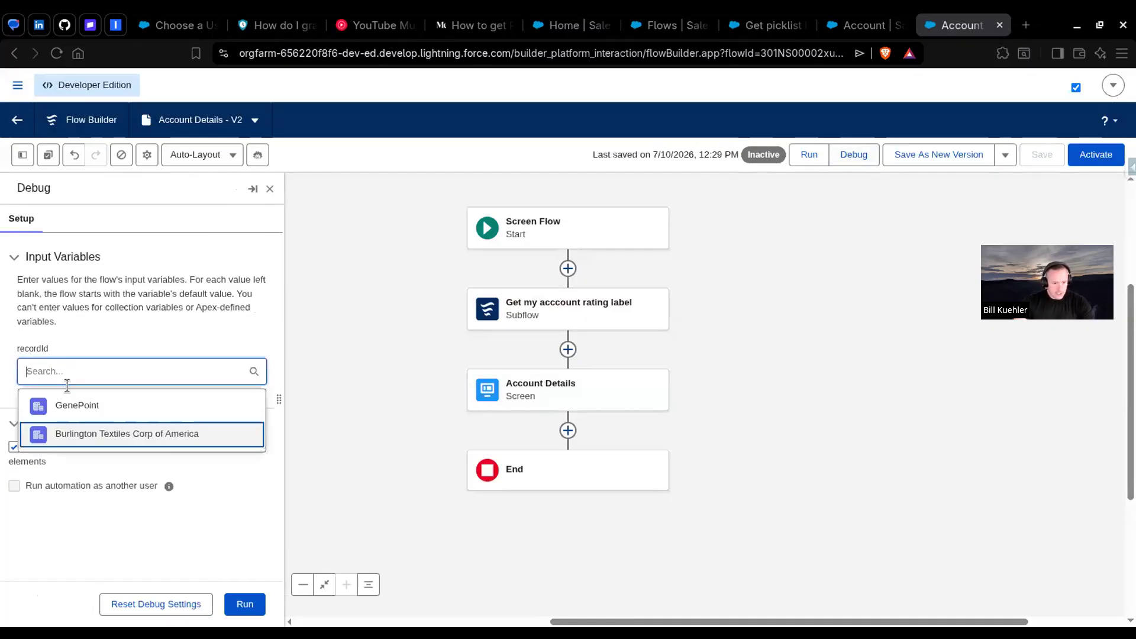
left_click(74, 404)
left_click(245, 604)
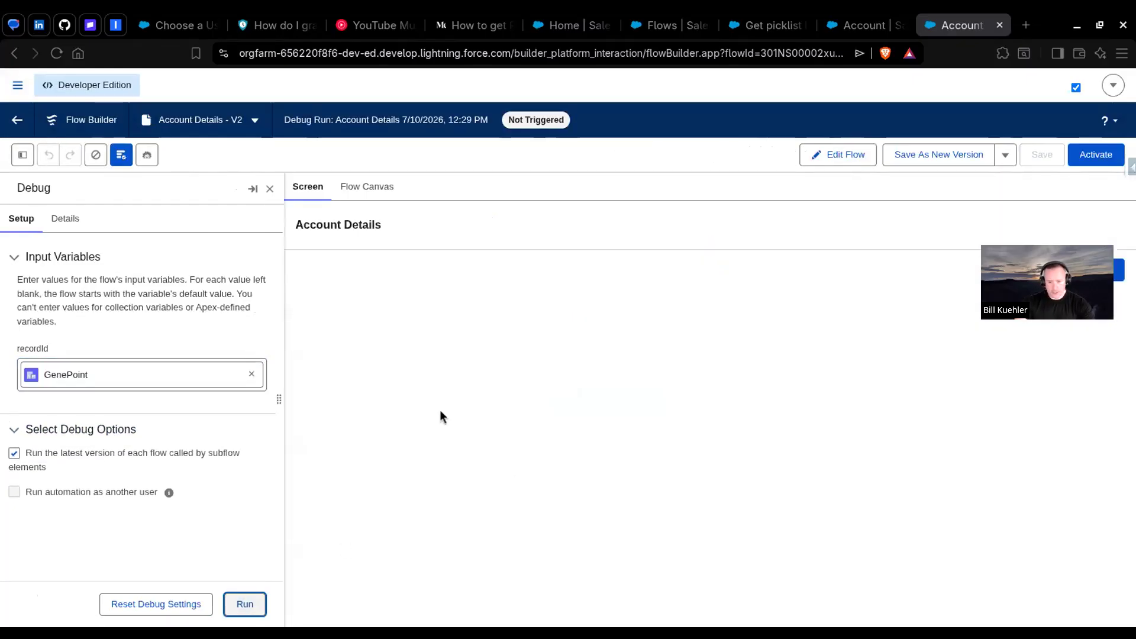
Step: Compare the raw rating value with the subflow's label on the debugged screen, and review the Get picklist label from value flow
left_click_drag(304, 438, 335, 438)
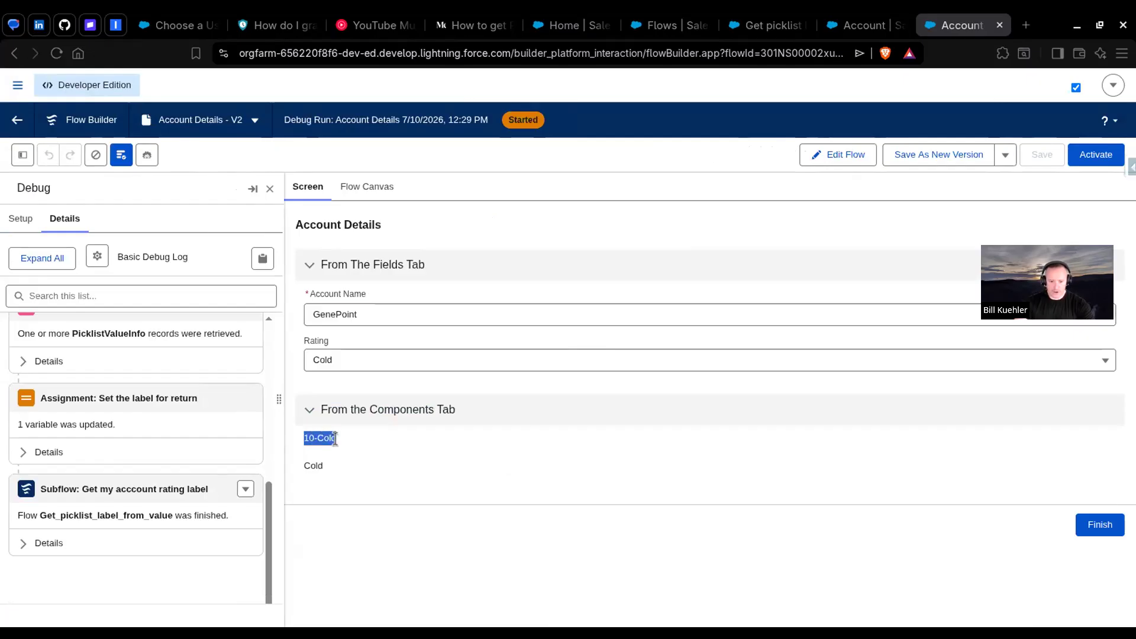
left_click_drag(303, 466, 320, 465)
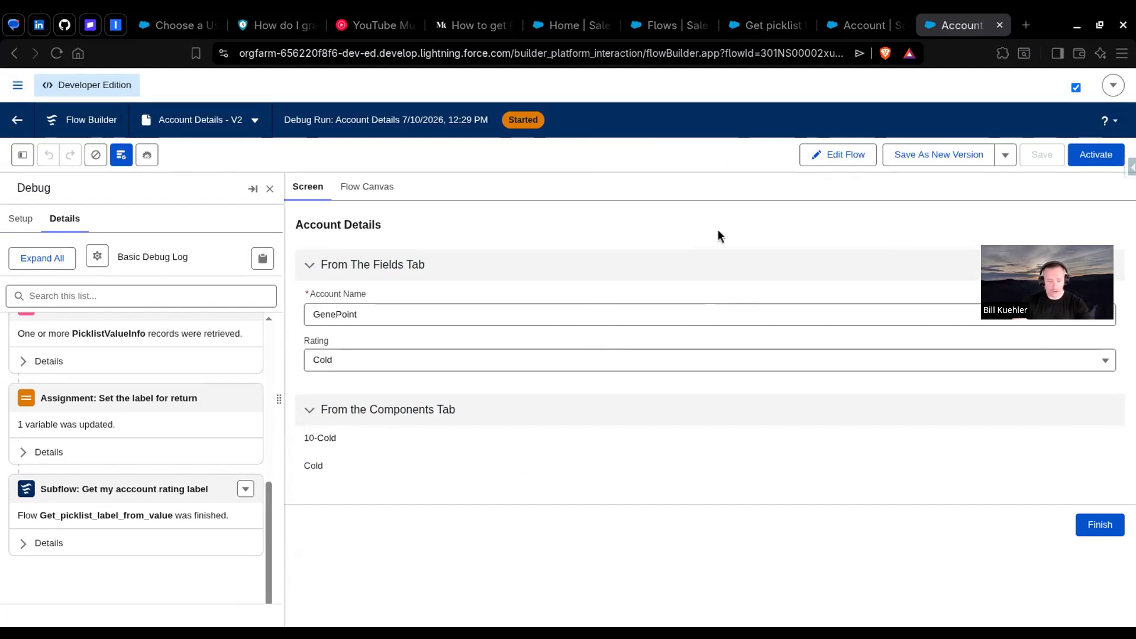
left_click(764, 25)
left_click_drag(644, 264, 733, 414)
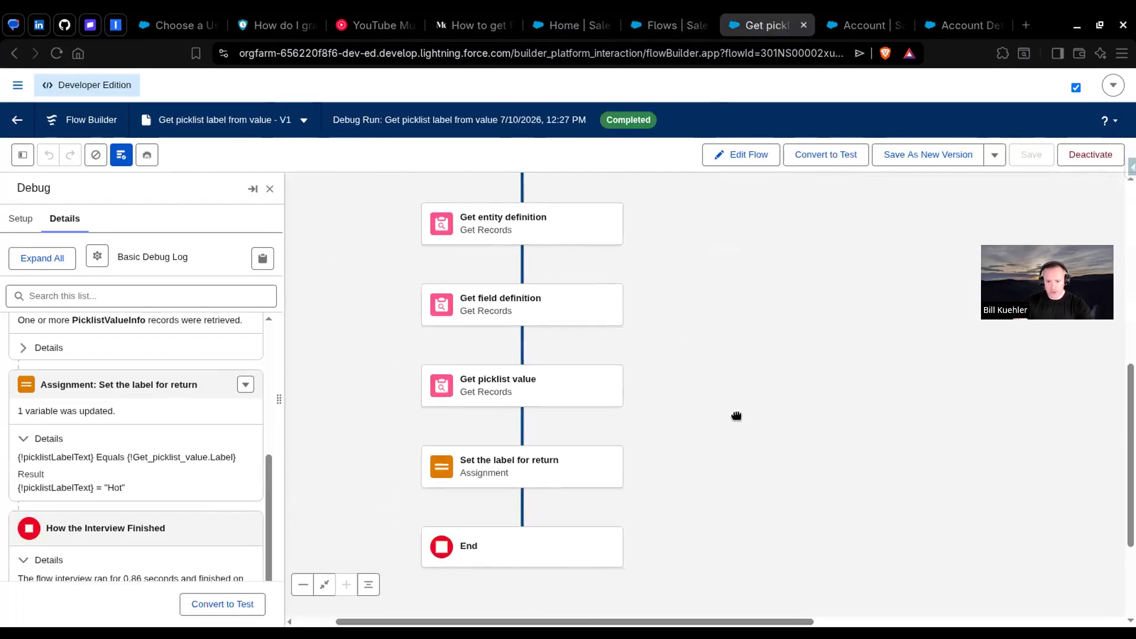
left_click(954, 25)
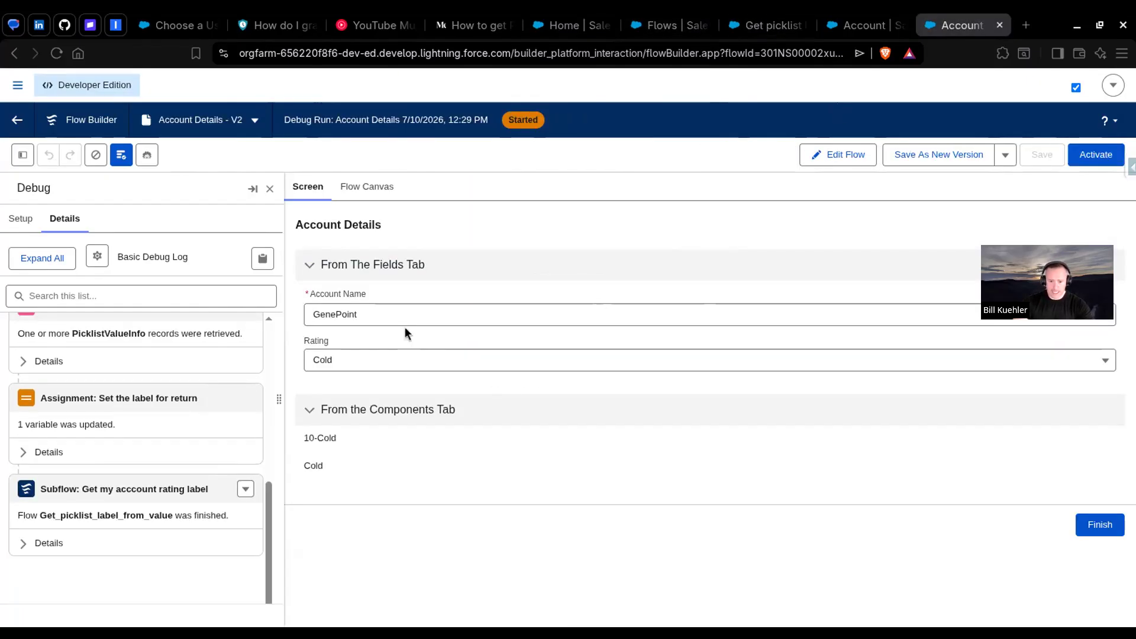